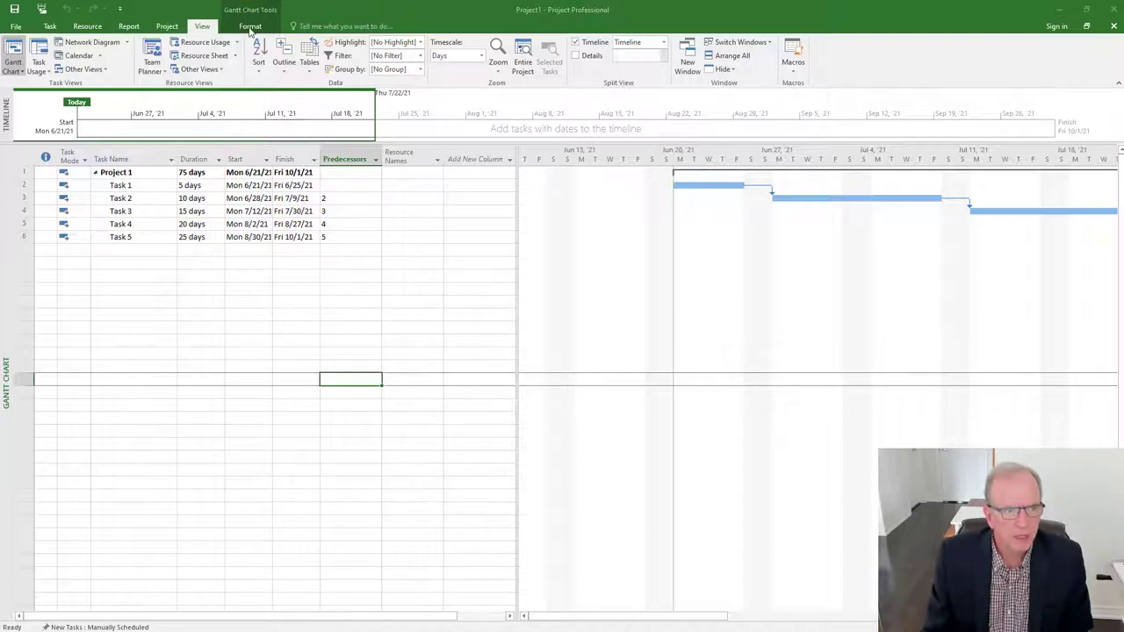
# Step: Set the text style size to 14 for all items in the Gantt chart
pyautogui.click(250, 26)
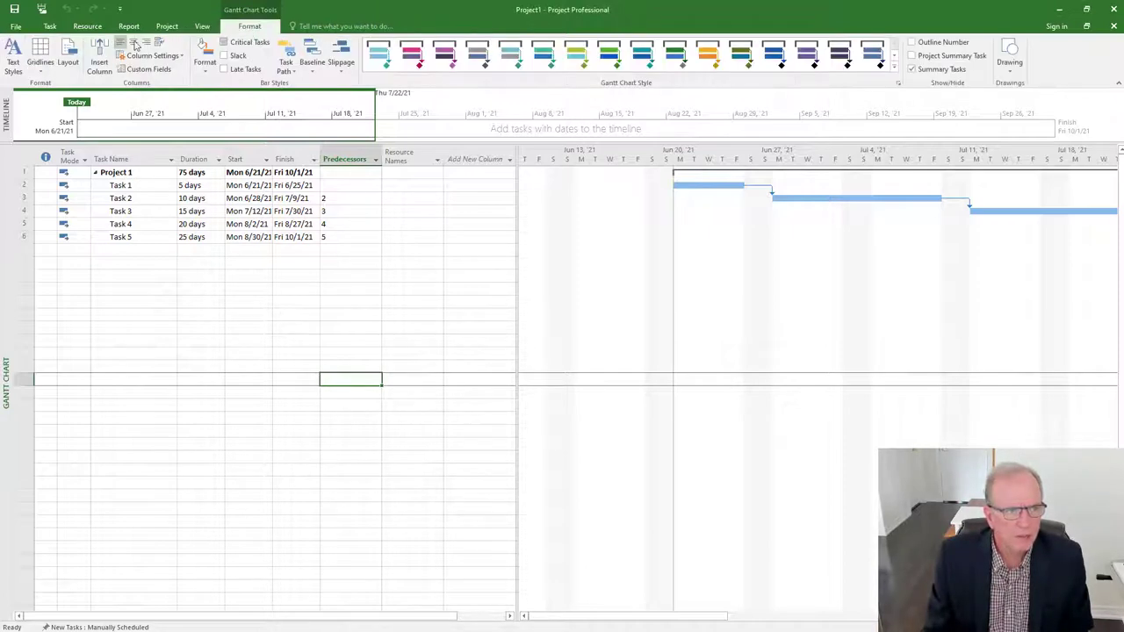
pyautogui.click(13, 62)
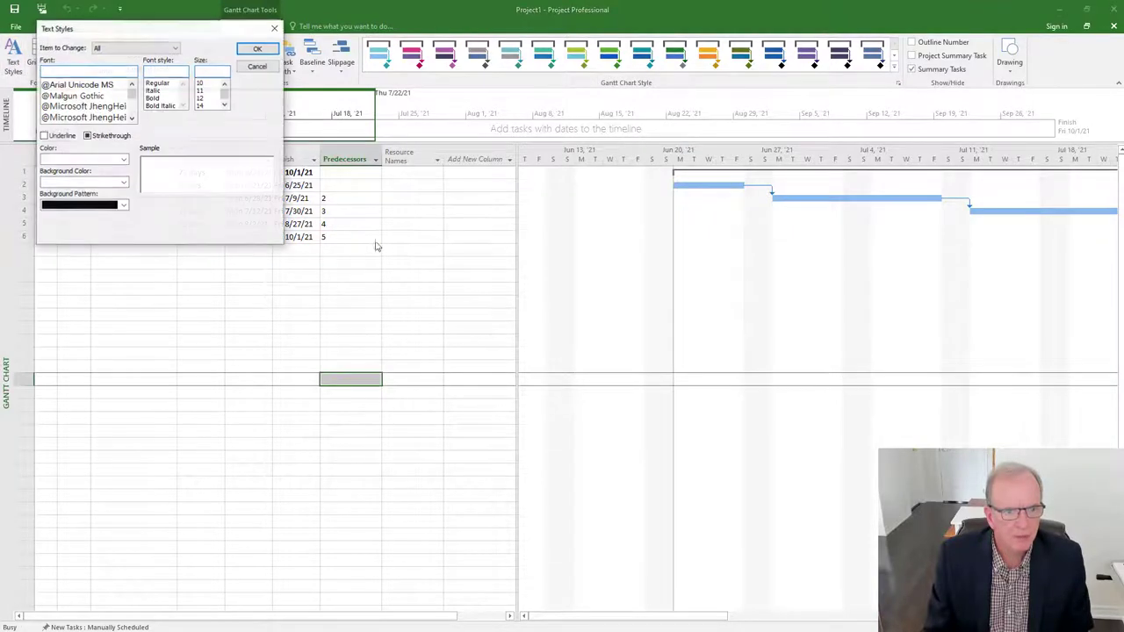
pyautogui.click(210, 106)
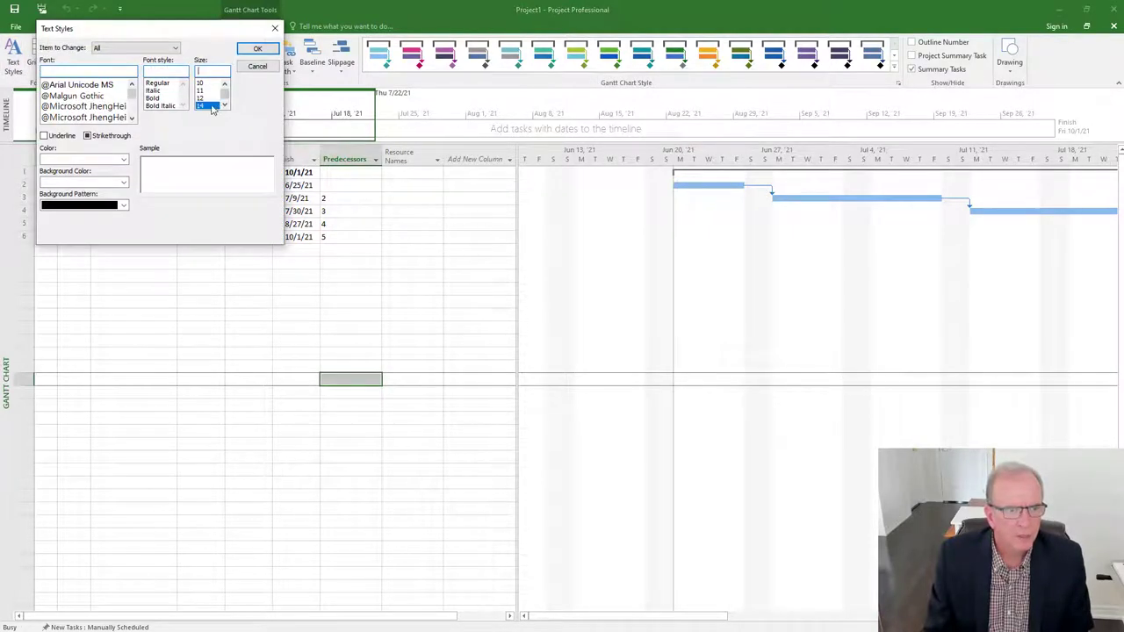
pyautogui.click(257, 49)
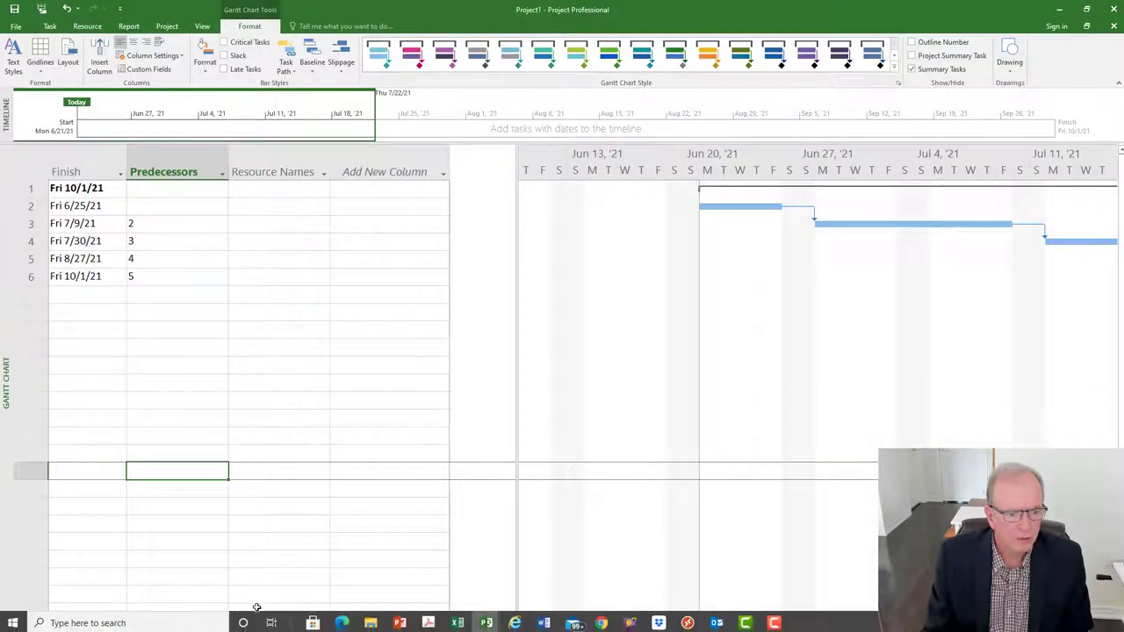
# Step: Widen the Gantt chart's task table to show the full Predecessors column, and save the project
pyautogui.moveTo(282, 619); pyautogui.dragTo(115, 619)
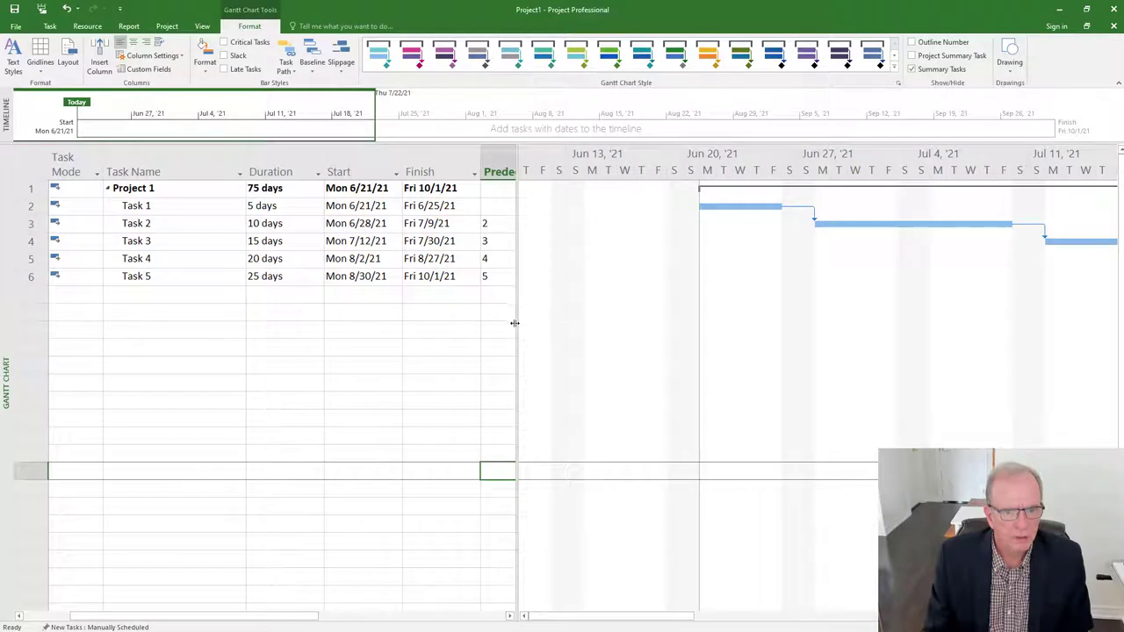
pyautogui.moveTo(518, 320); pyautogui.dragTo(570, 316)
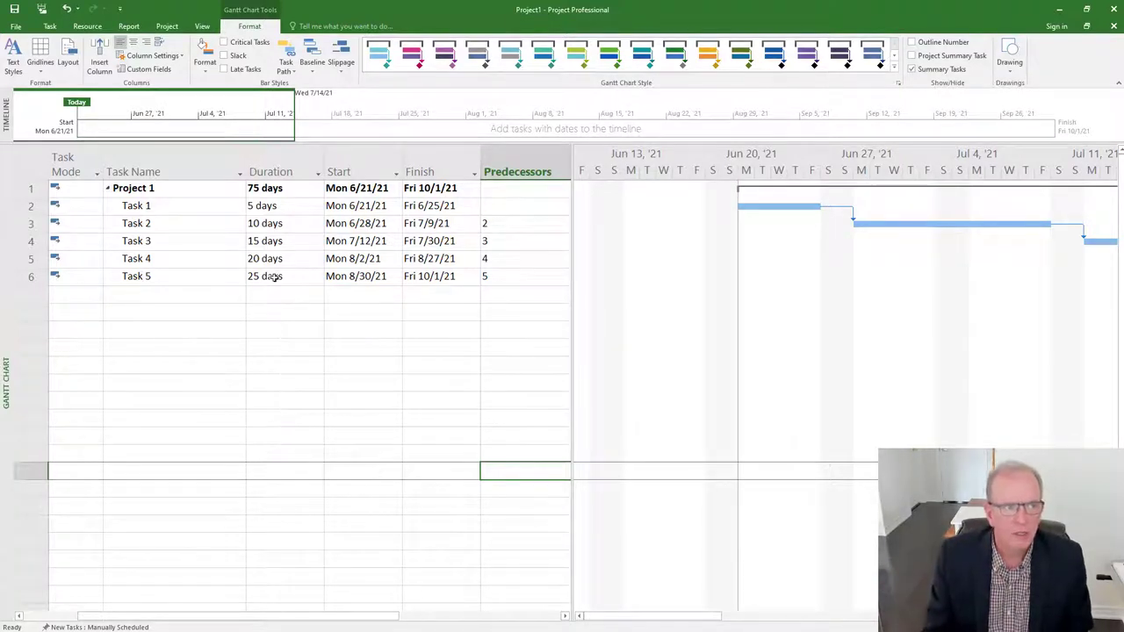
pyautogui.click(14, 9)
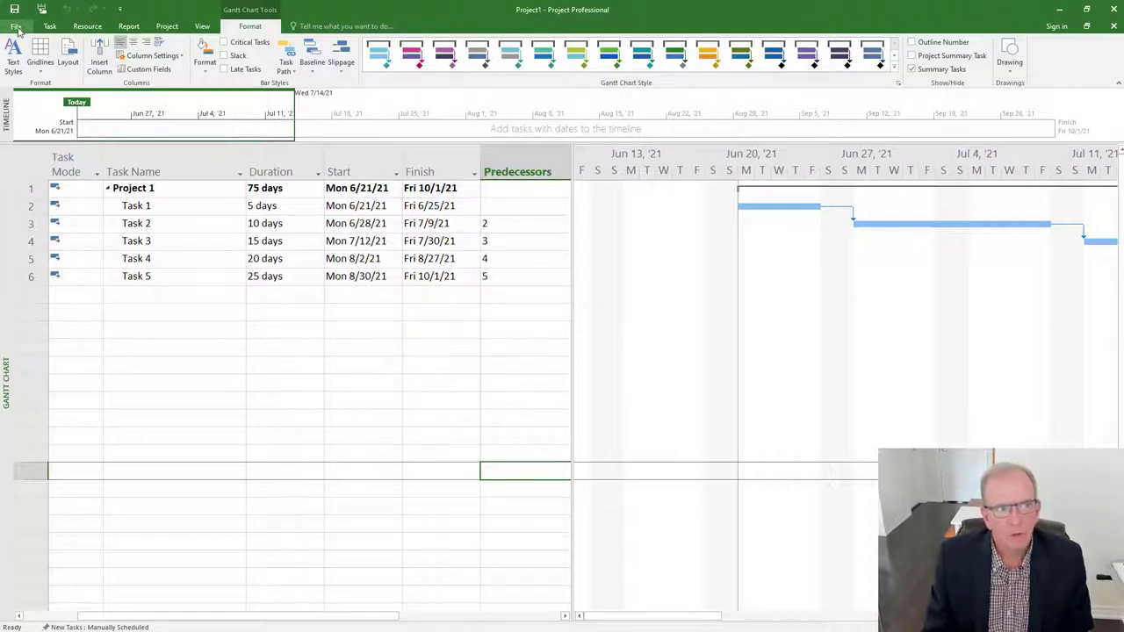
# Step: Create a new blank project
pyautogui.click(17, 29)
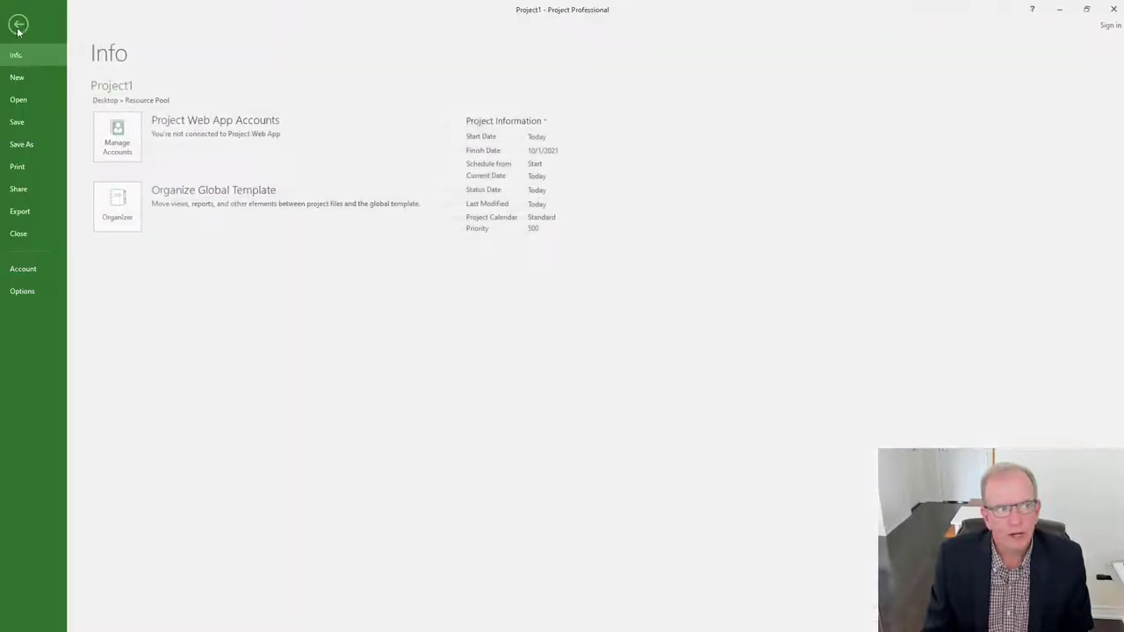
pyautogui.click(34, 79)
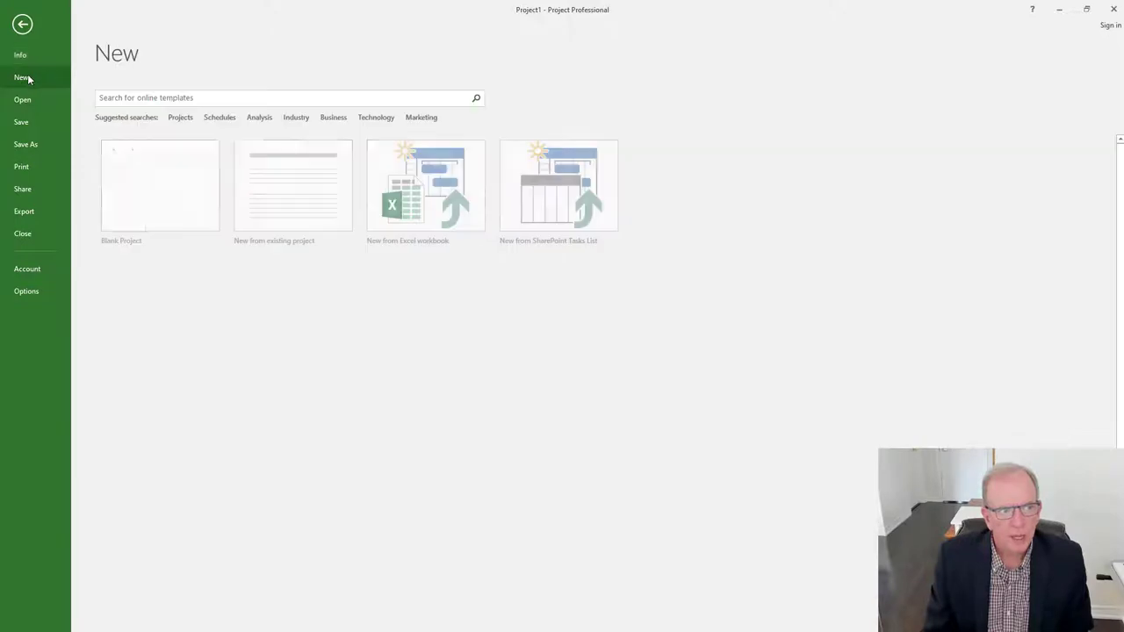
pyautogui.click(179, 189)
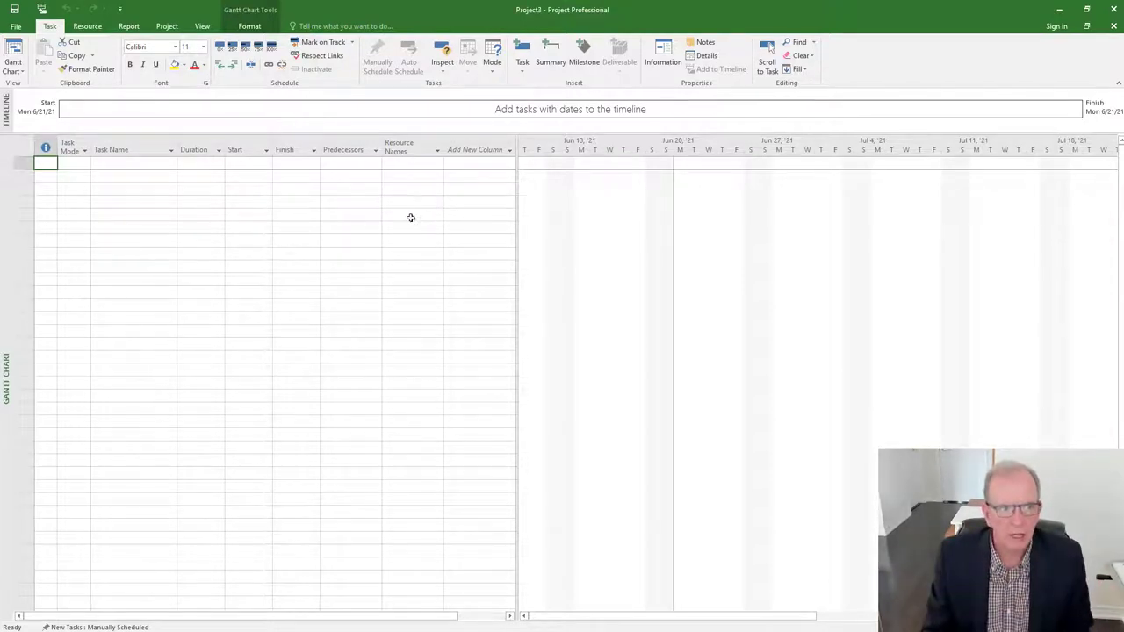
# Step: Save the new project as "Resource Pool" in the Resource Pool folder on the desktop
pyautogui.click(12, 27)
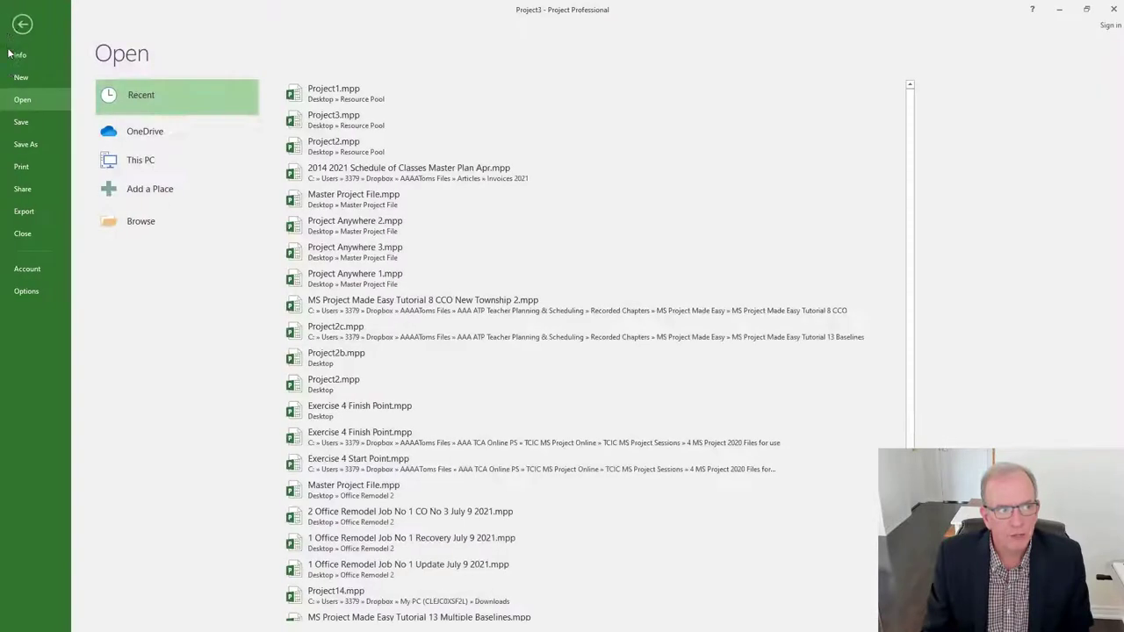
pyautogui.click(30, 124)
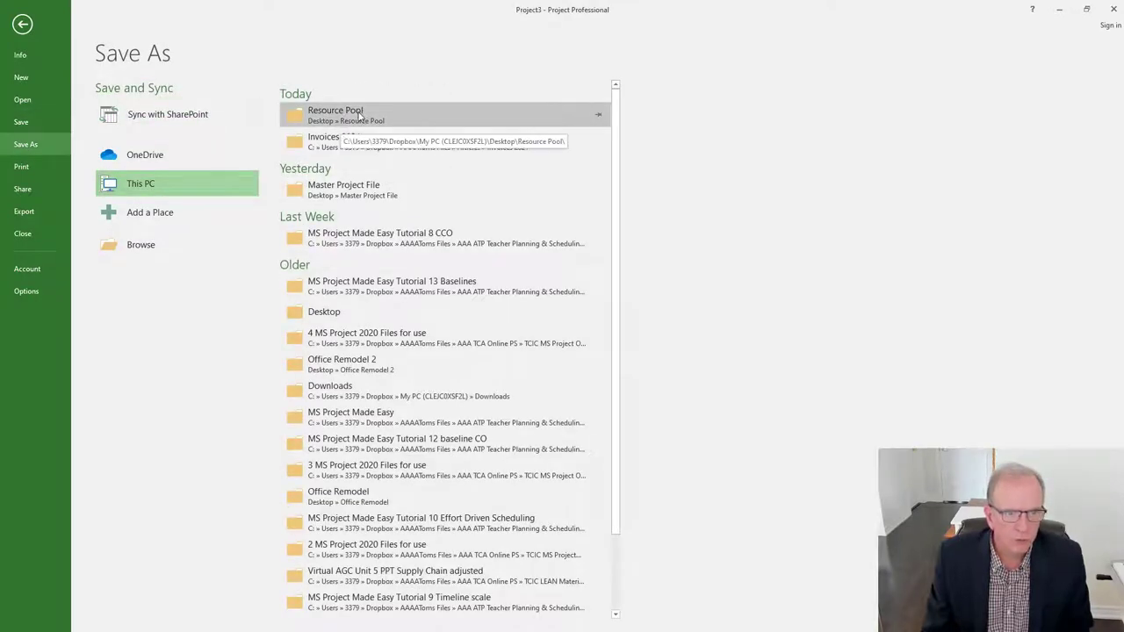
pyautogui.click(358, 116)
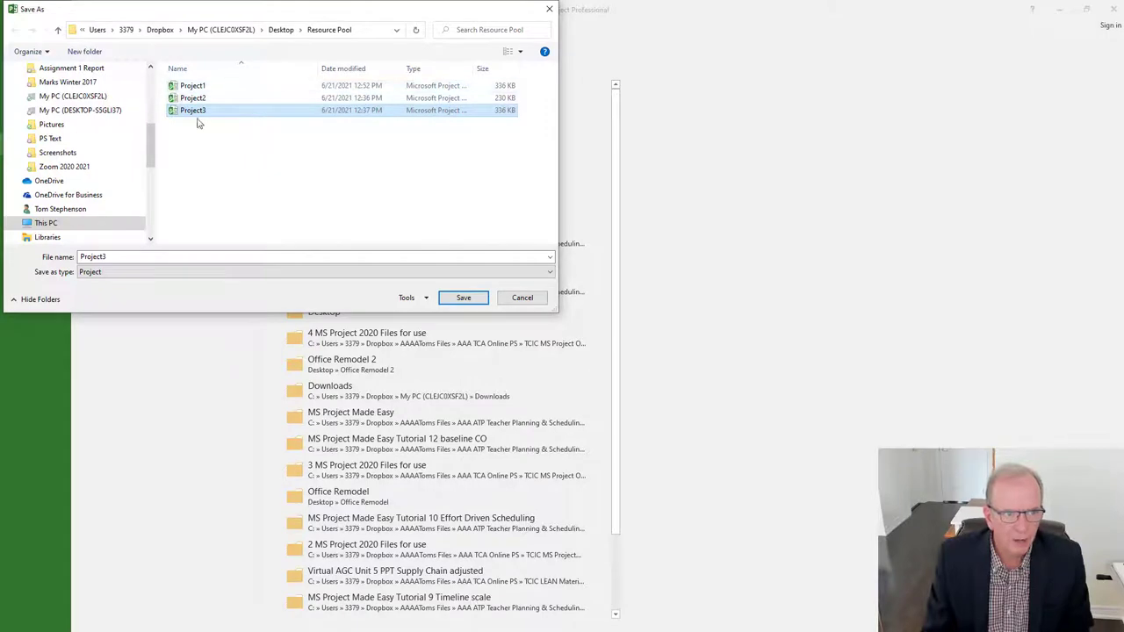
pyautogui.doubleClick(156, 256)
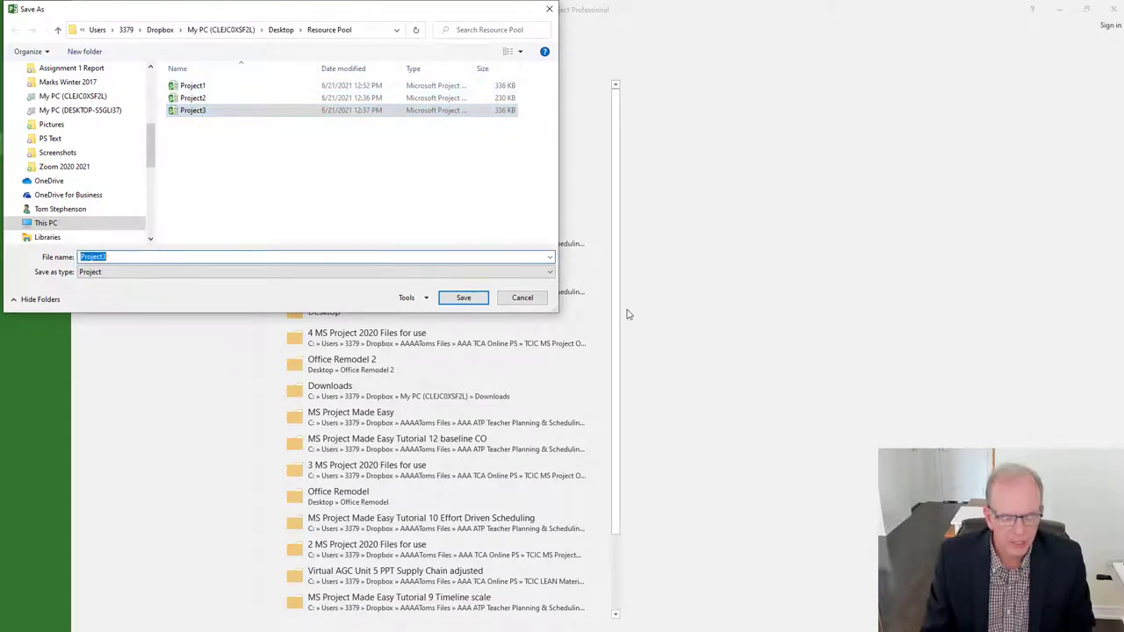
pyautogui.press('BackSpace')
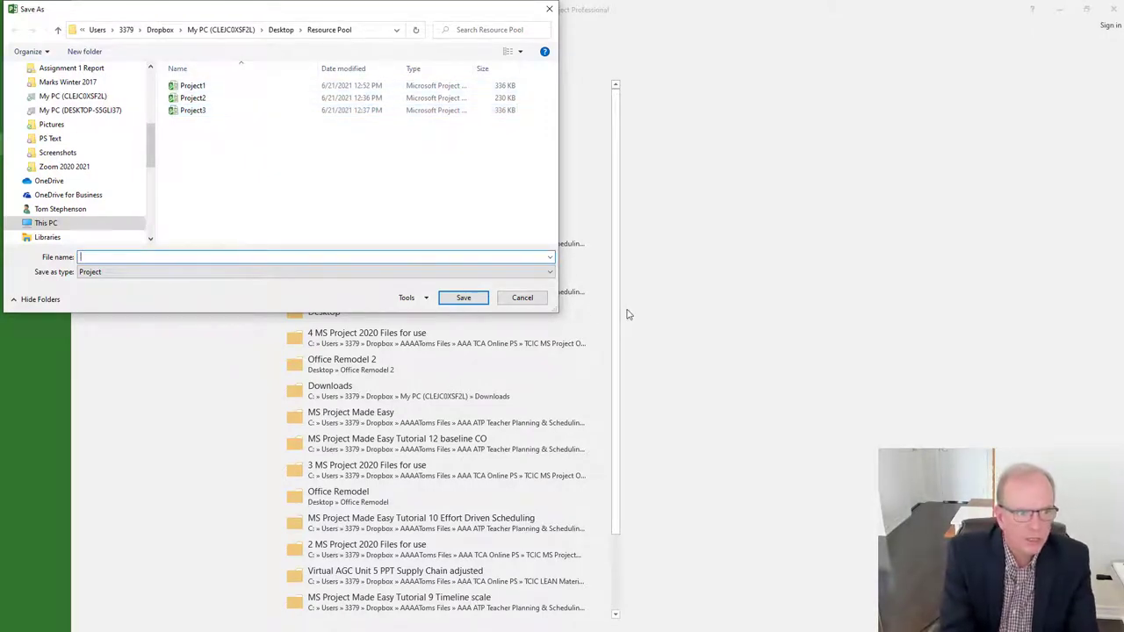
pyautogui.write('Resource')
pyautogui.press('Return')
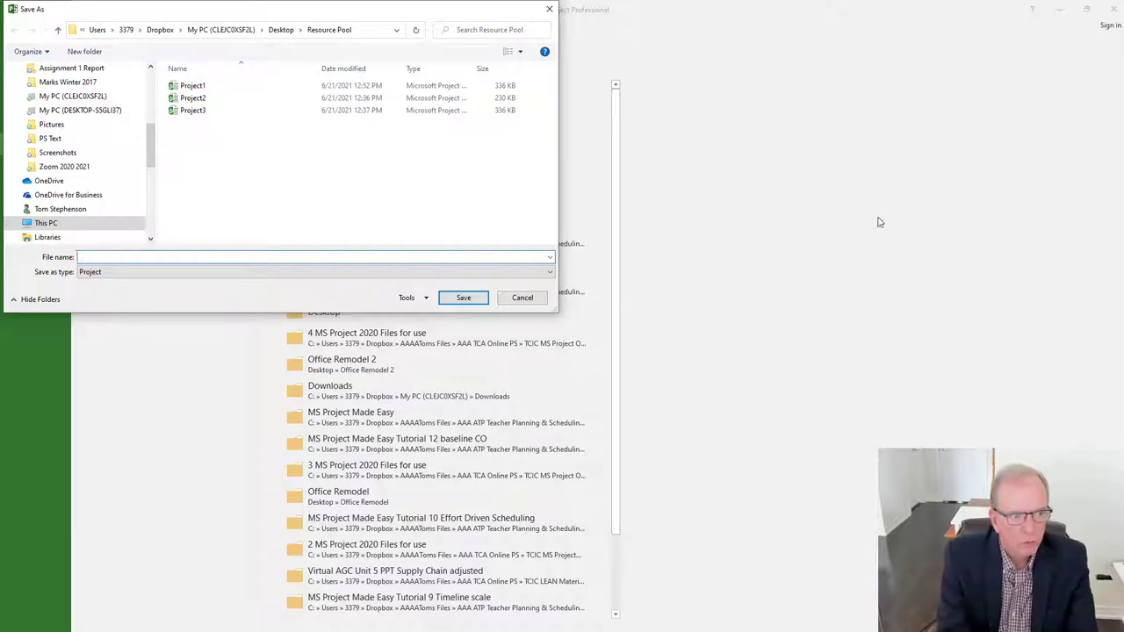
pyautogui.write('Resource Pool')
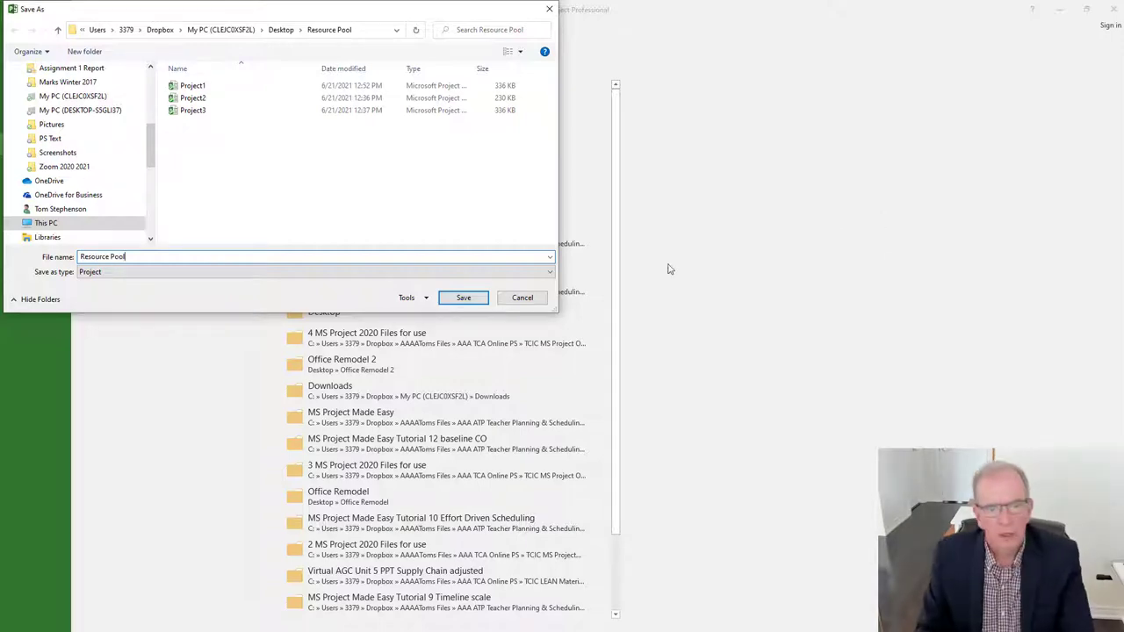
pyautogui.click(463, 298)
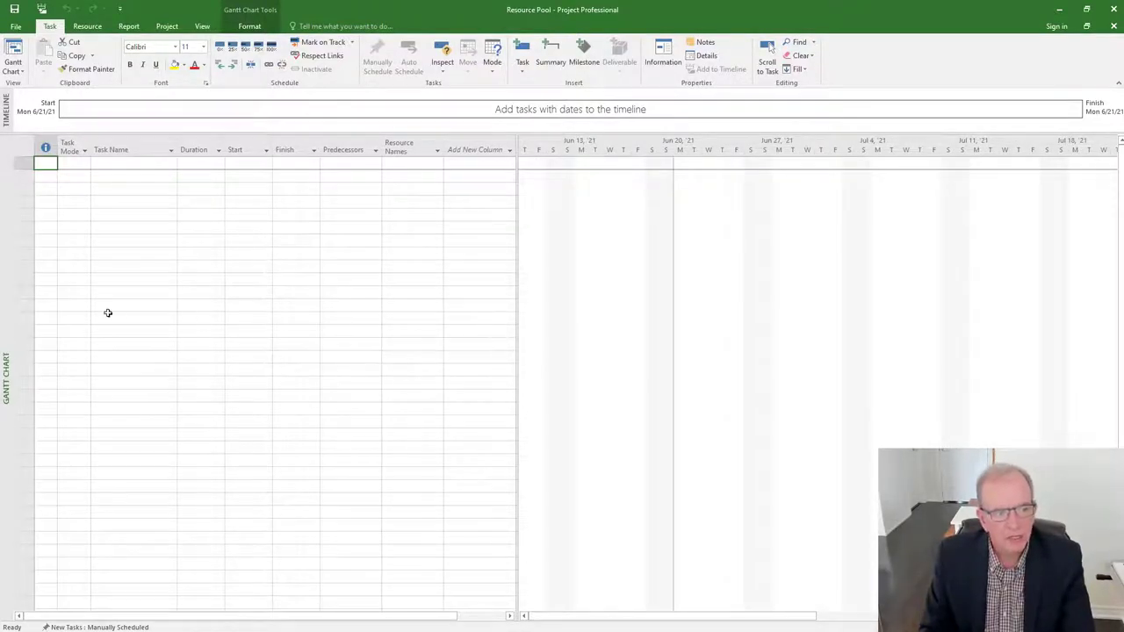
# Step: Switch to the Resource Sheet view and set the text size of all its items to 14
pyautogui.rightClick(4, 301)
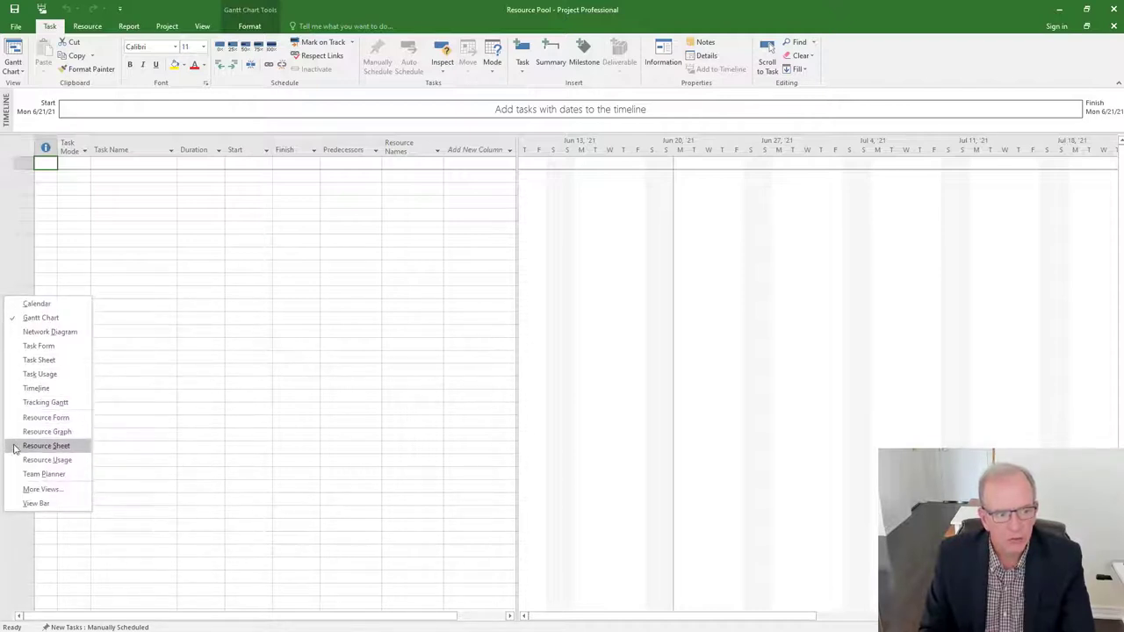
pyautogui.click(46, 446)
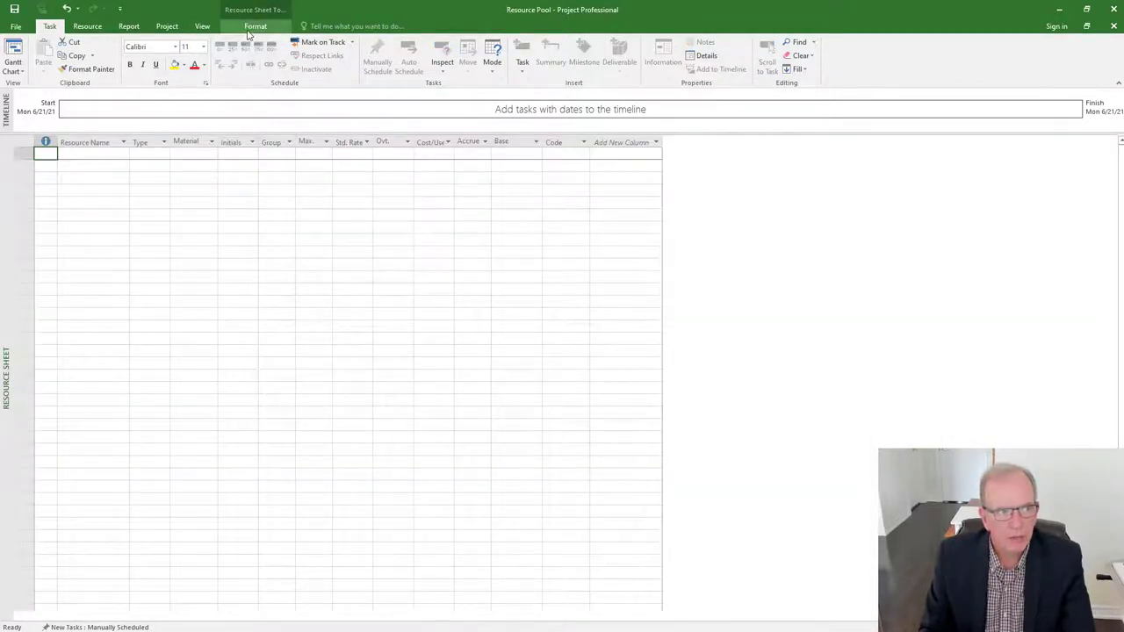
pyautogui.click(255, 26)
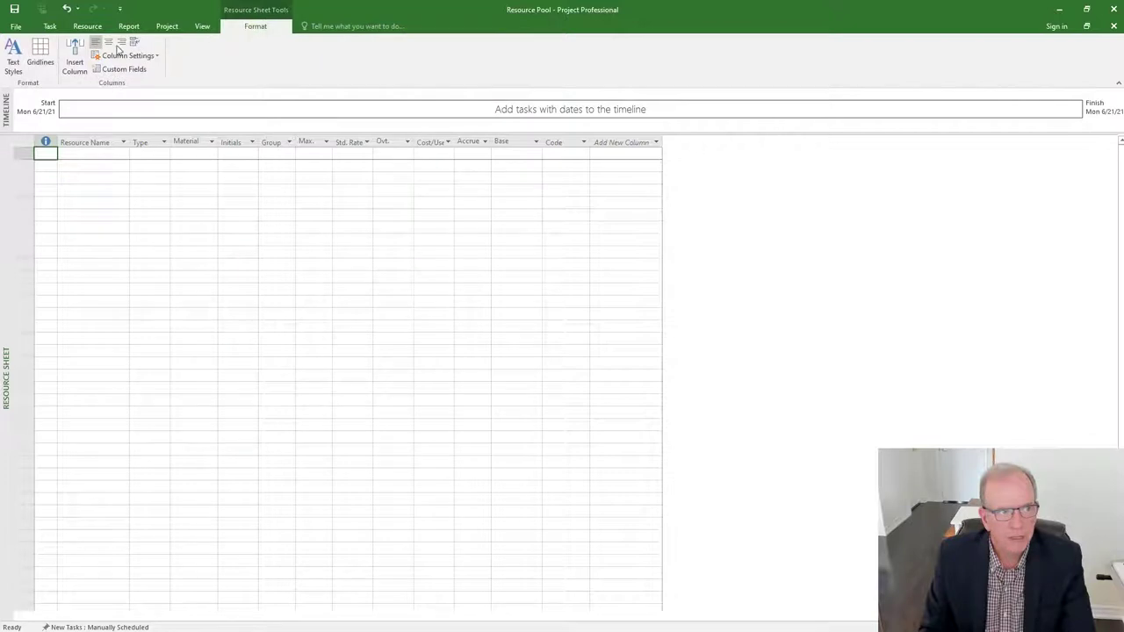
pyautogui.click(15, 60)
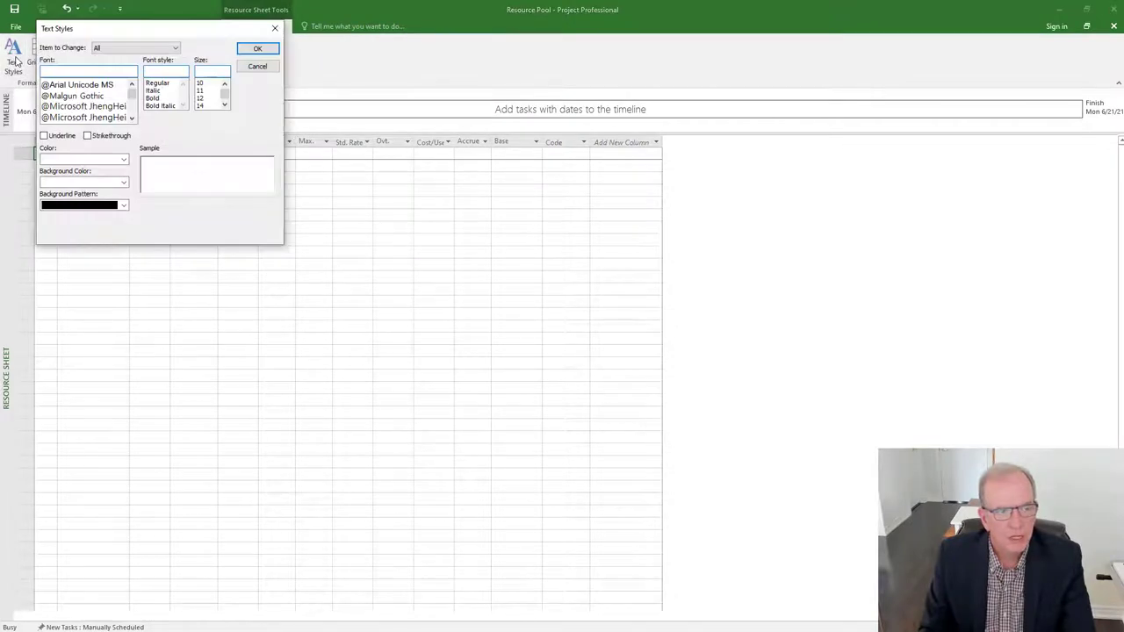
pyautogui.click(207, 105)
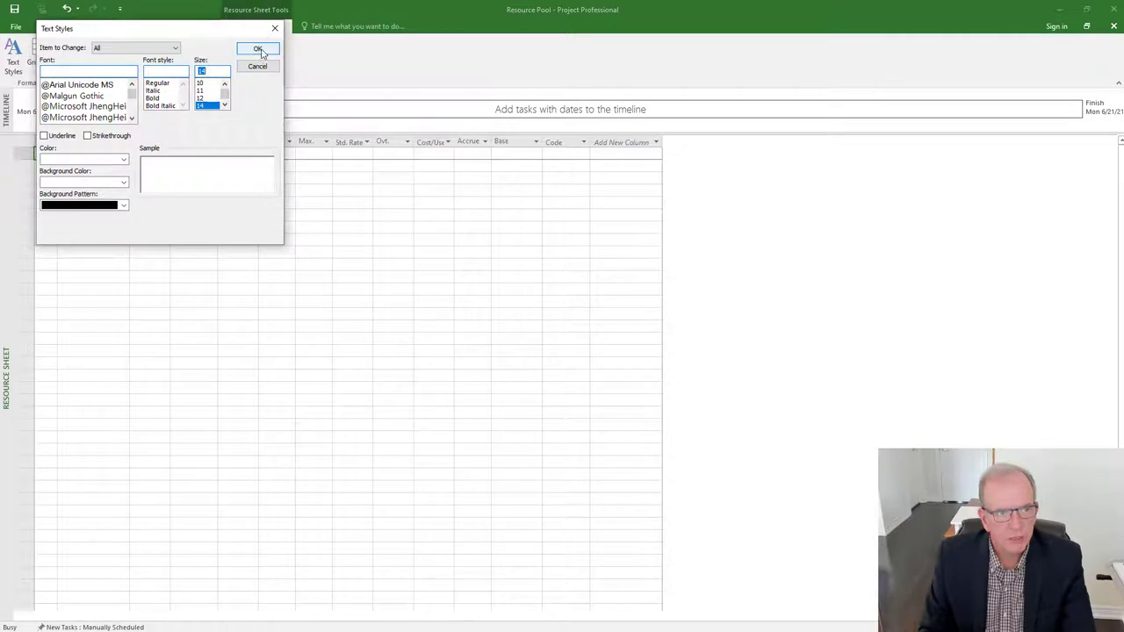
pyautogui.click(257, 48)
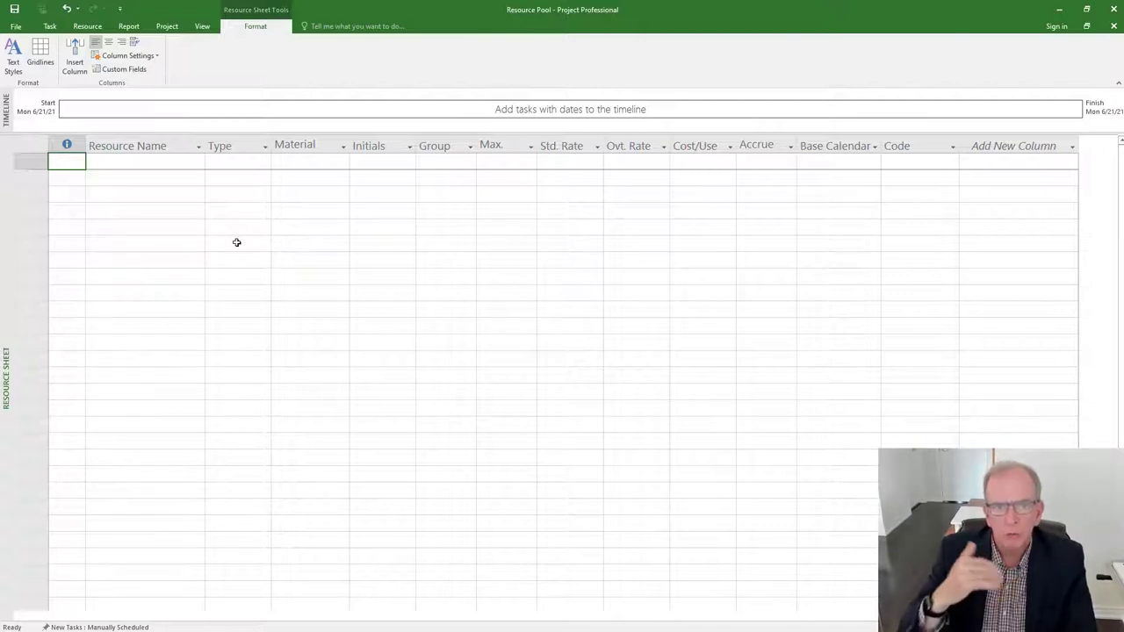
# Step: Enter four resources in the Resource Sheet: Plumber, HVAC sub, Carpenter and PM
pyautogui.click(180, 164)
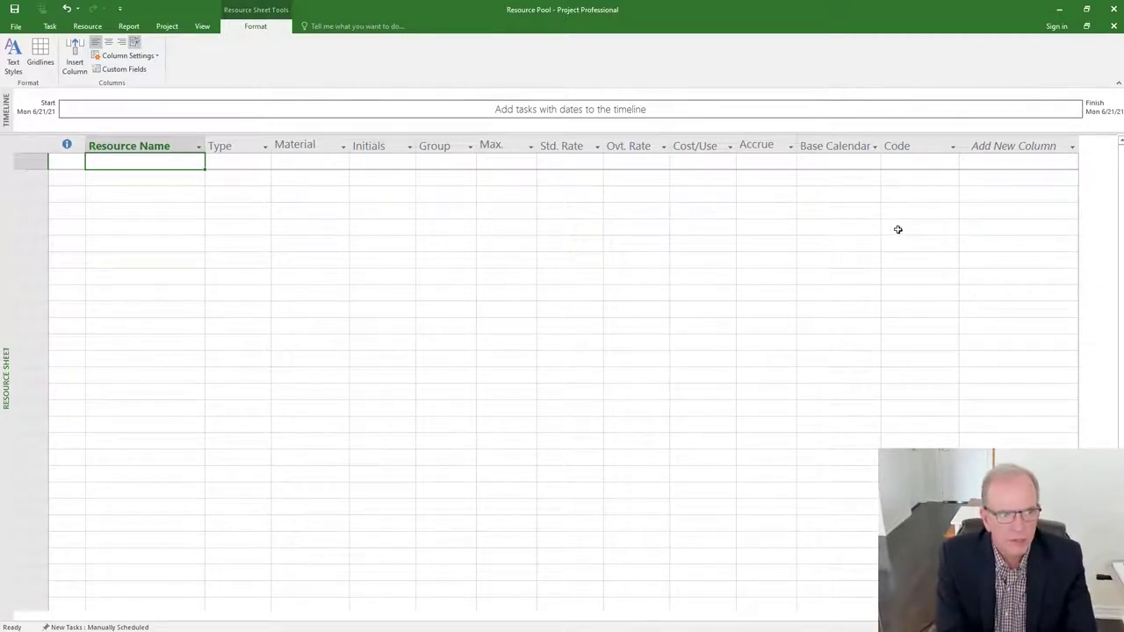
pyautogui.write('Plumber')
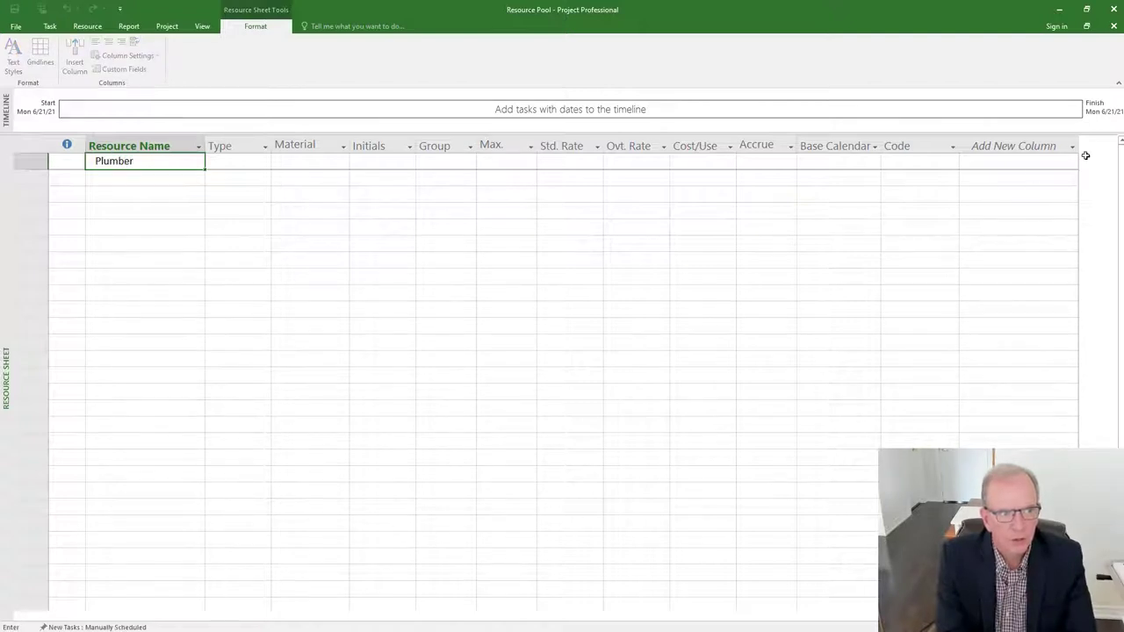
pyautogui.press('Return')
pyautogui.write('HVAC')
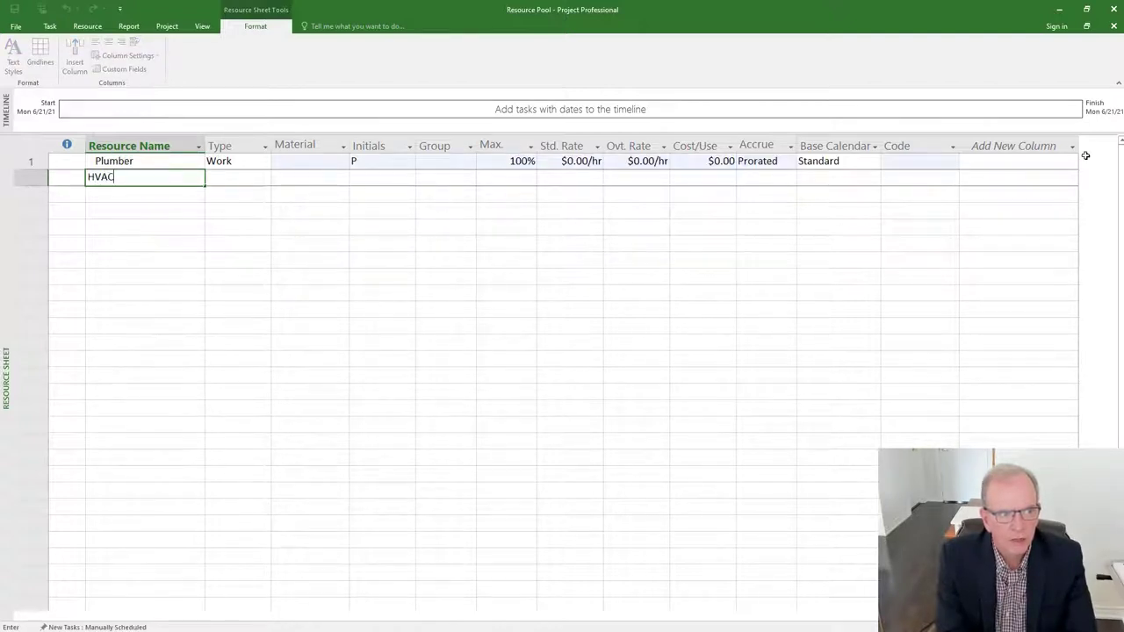
pyautogui.write(' sub')
pyautogui.press('Return')
pyautogui.write('Ca')
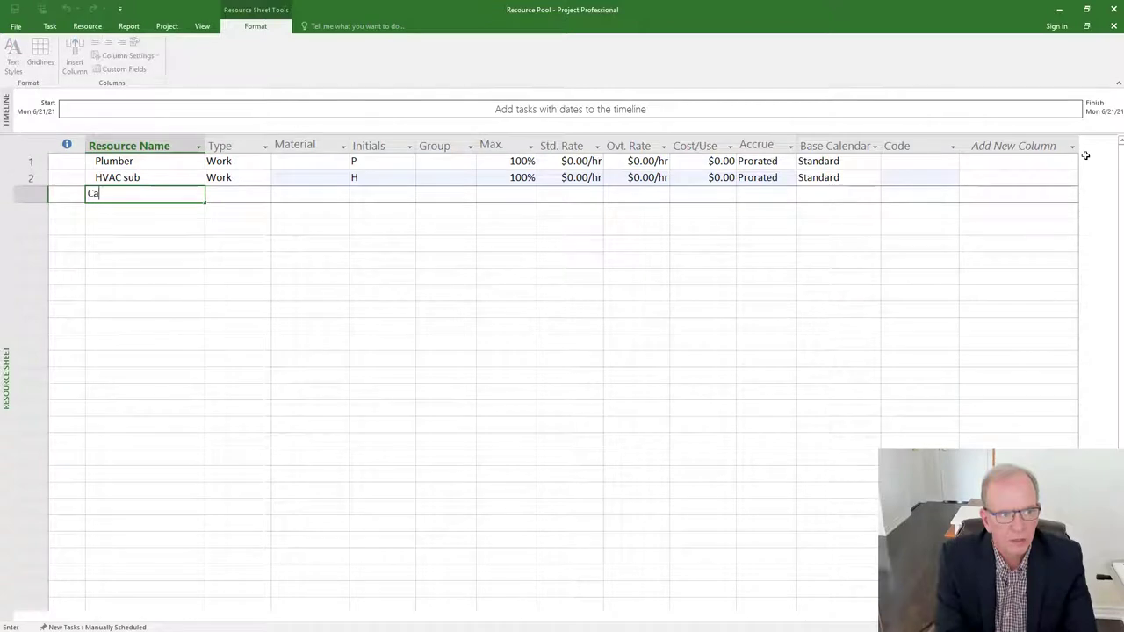
pyautogui.write('rpenter')
pyautogui.press('Return')
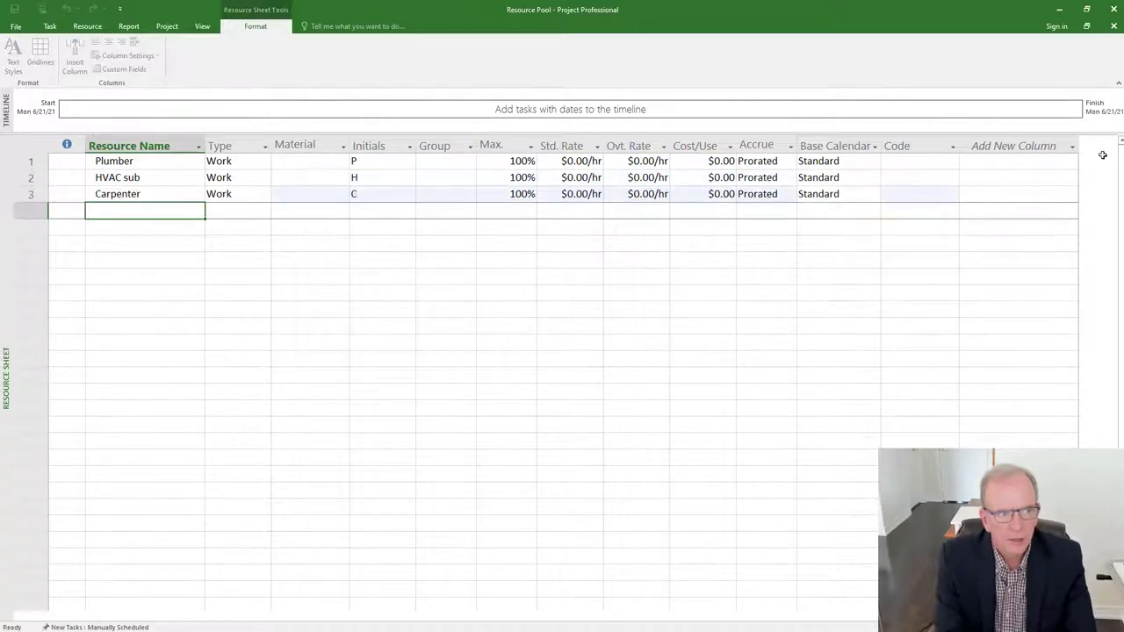
pyautogui.write('PM')
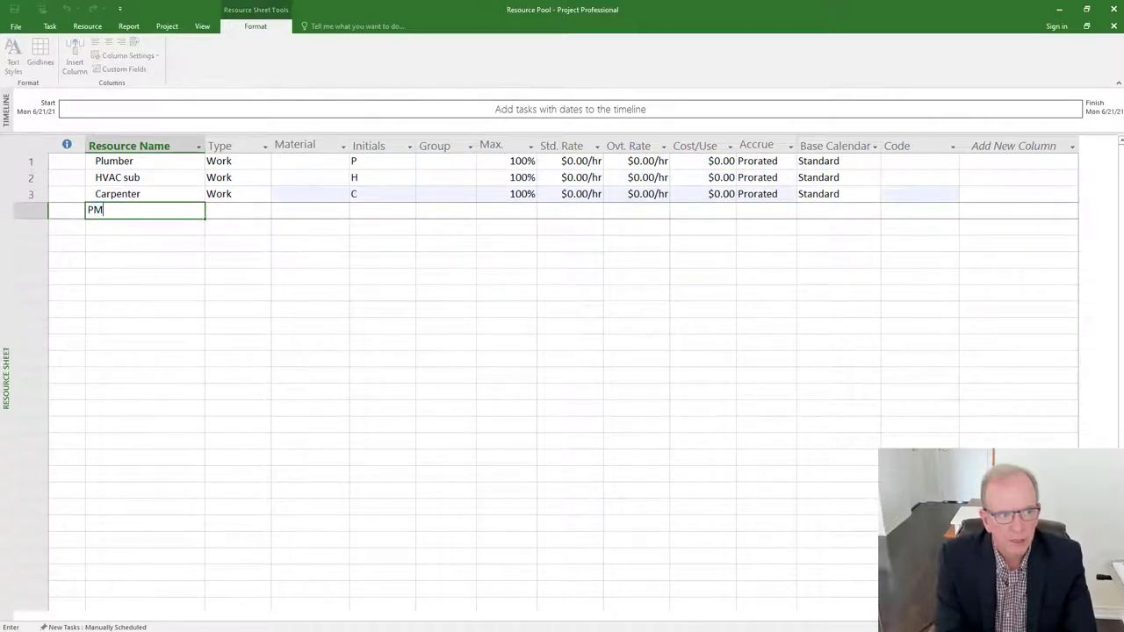
pyautogui.press('Return')
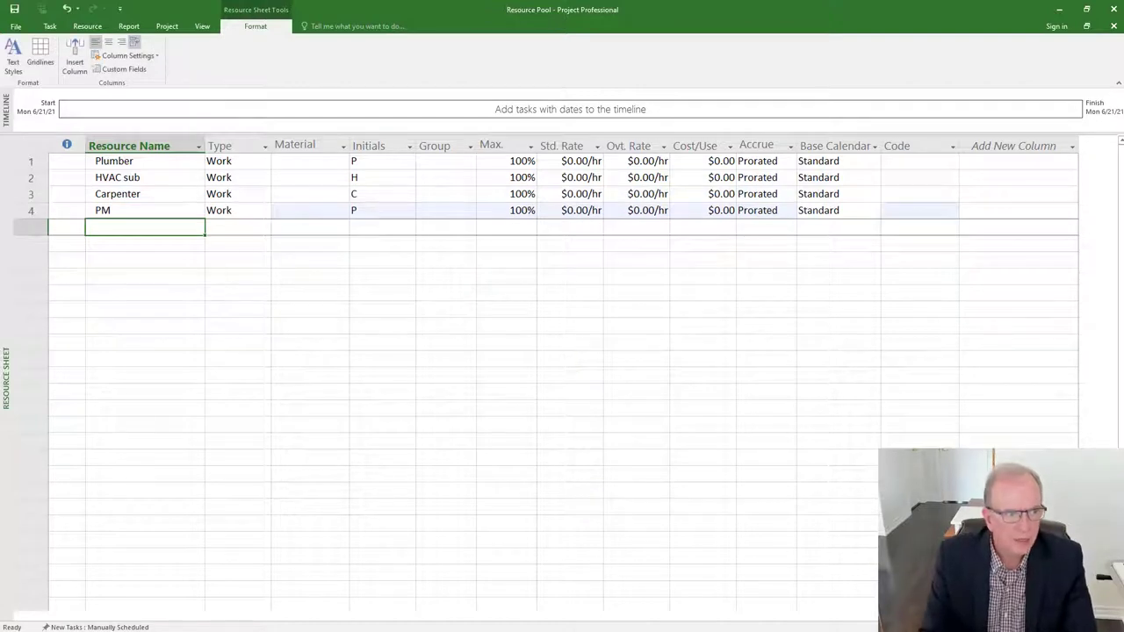
# Step: Set the resource type of Plumber and HVAC sub to Cost
pyautogui.click(244, 163)
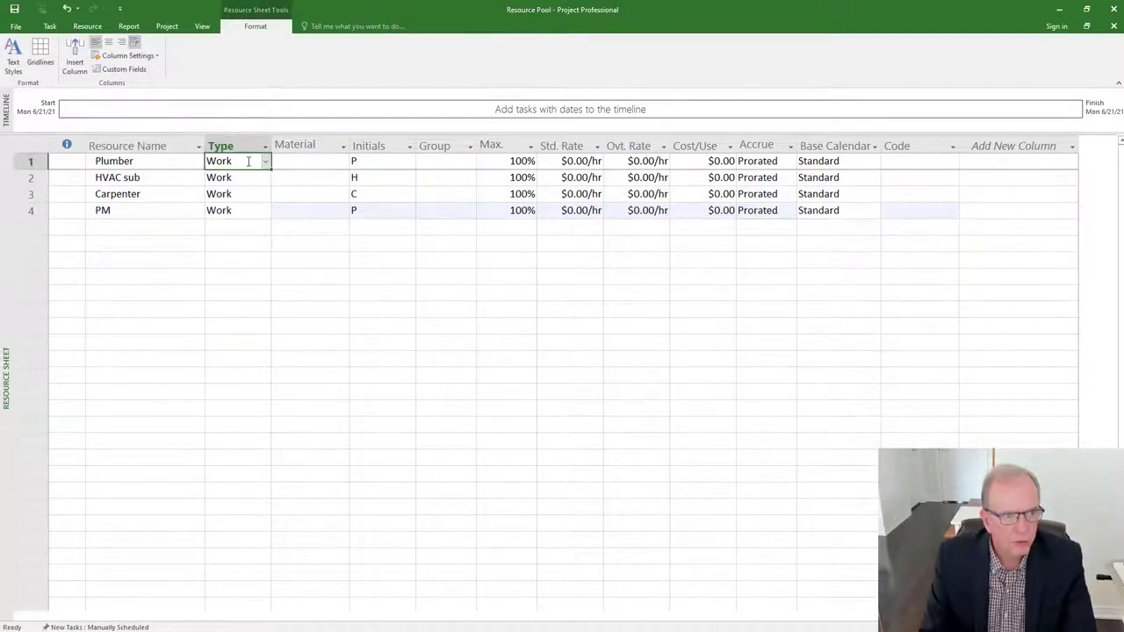
pyautogui.click(267, 163)
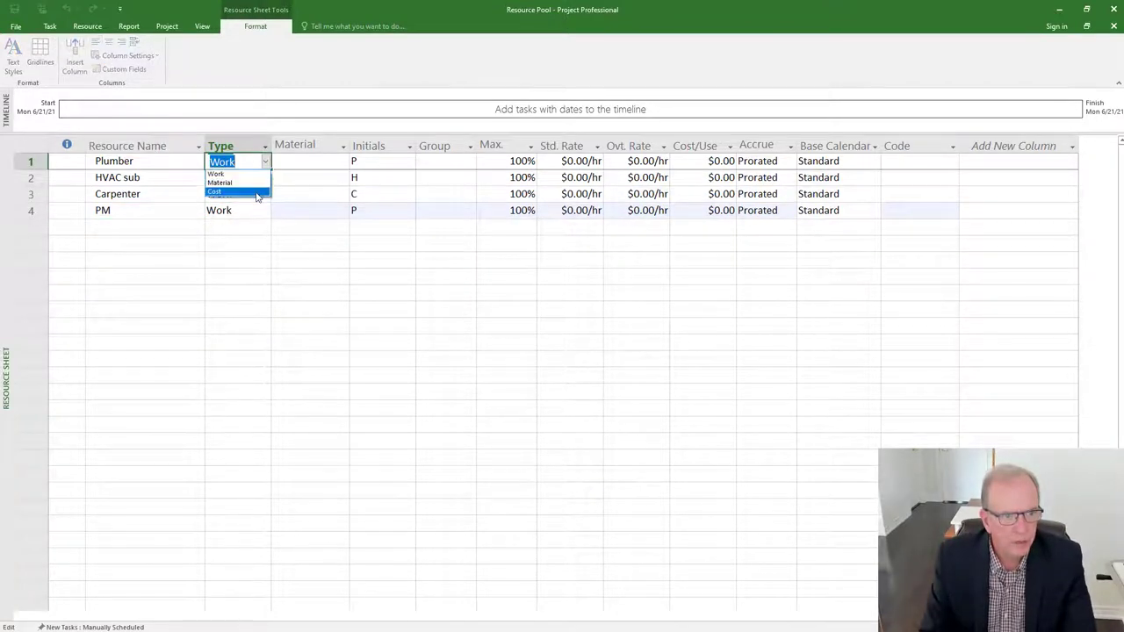
pyautogui.click(257, 192)
pyautogui.click(263, 179)
pyautogui.click(265, 178)
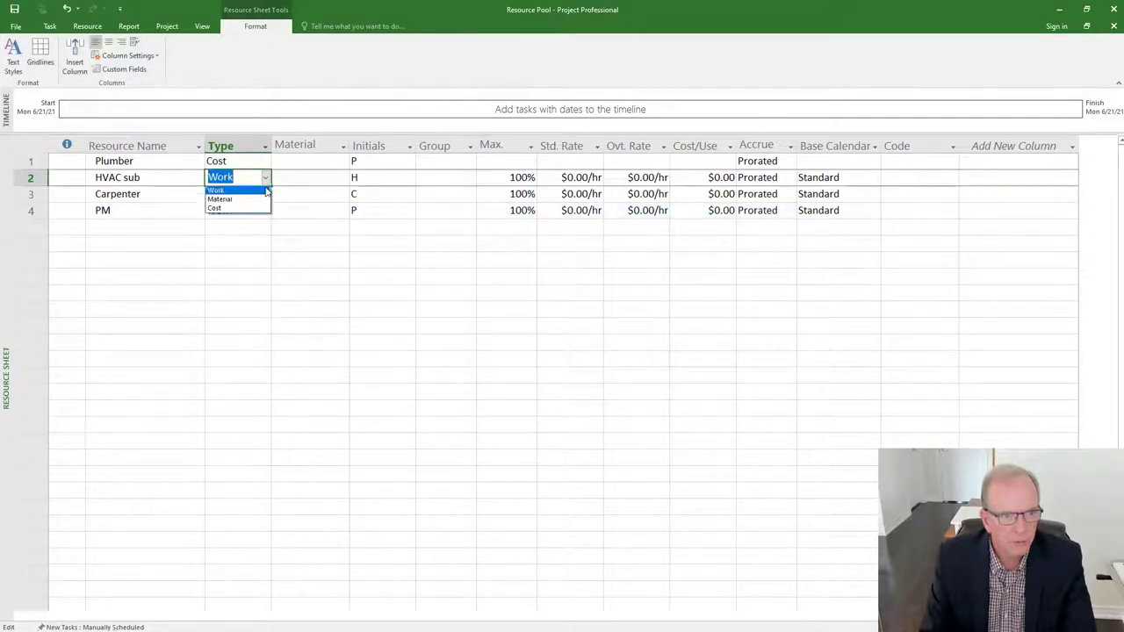
pyautogui.click(261, 209)
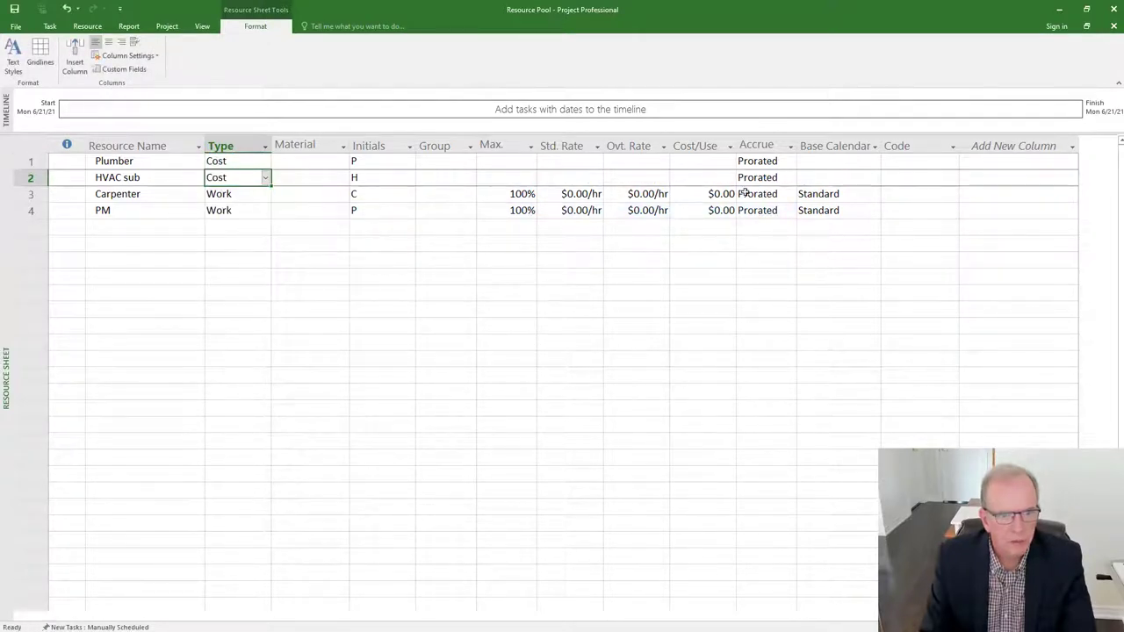
# Step: Set the standard rate of Carpenter to $50.00/hr and of PM to $70.00/hr
pyautogui.click(589, 194)
pyautogui.write('5')
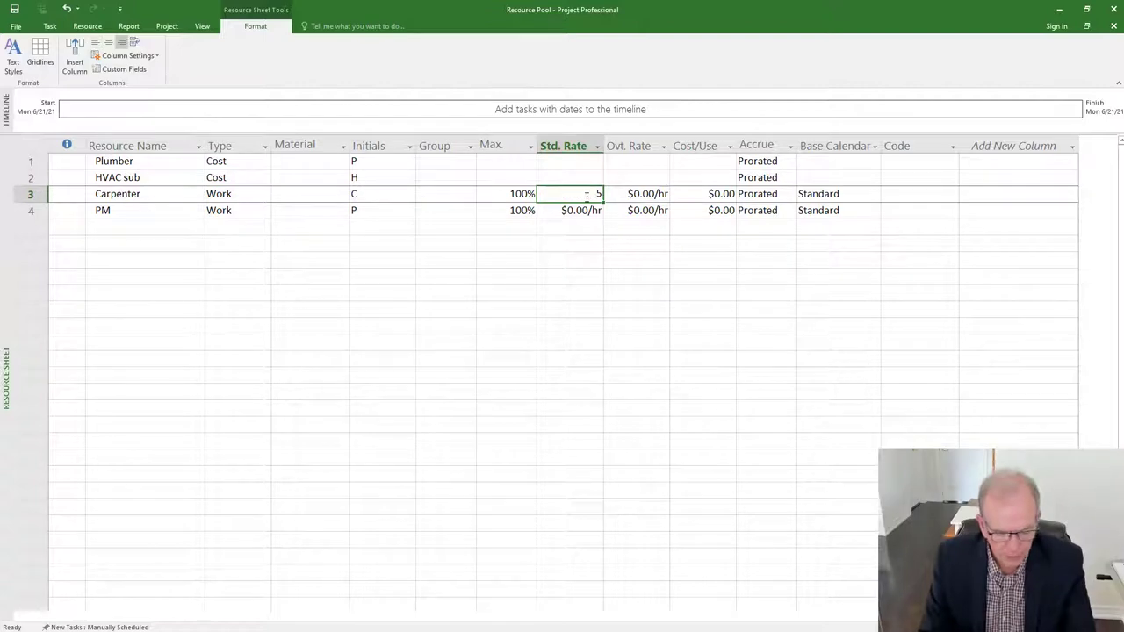
pyautogui.write('0')
pyautogui.click(570, 211)
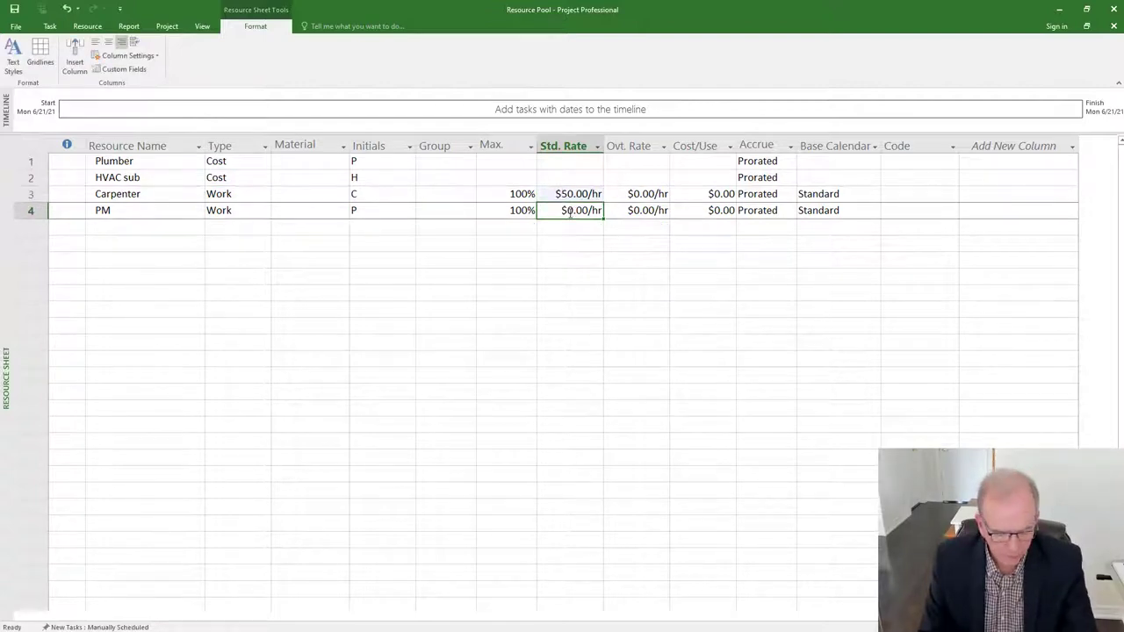
pyautogui.write('70')
pyautogui.click(555, 279)
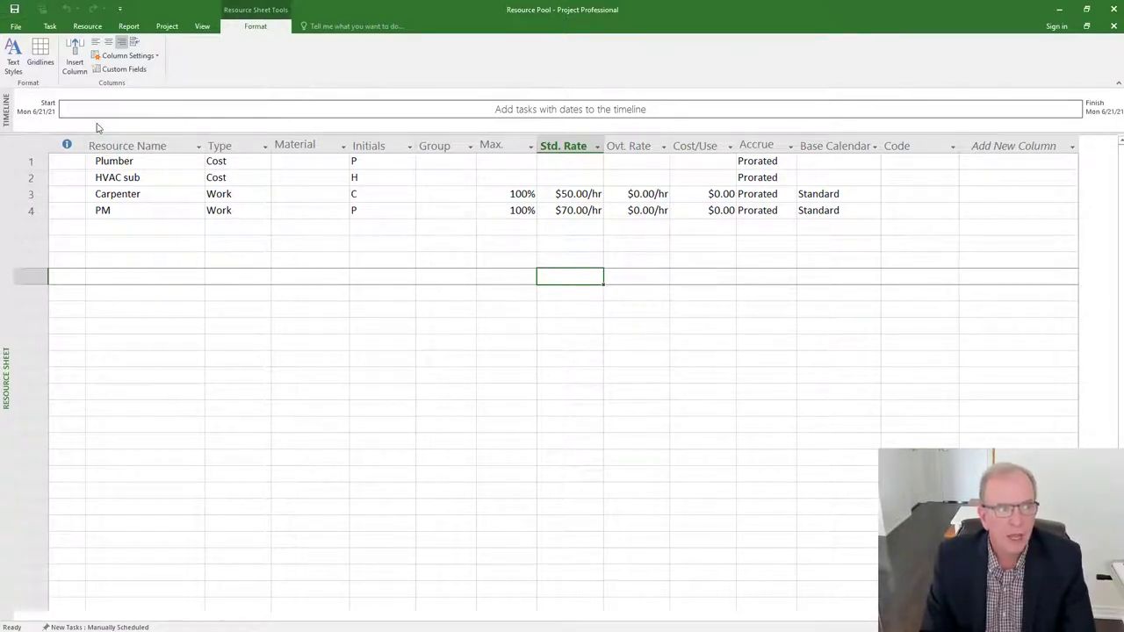
# Step: Open the Project1 schedule from the recent files in File Explorer
pyautogui.click(16, 27)
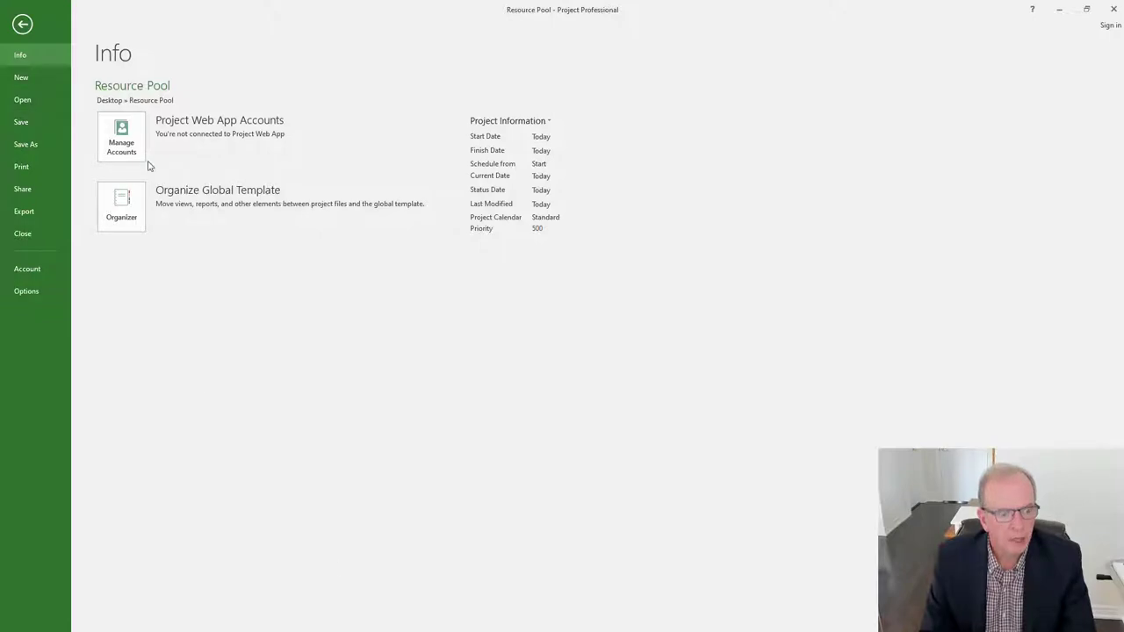
pyautogui.click(21, 26)
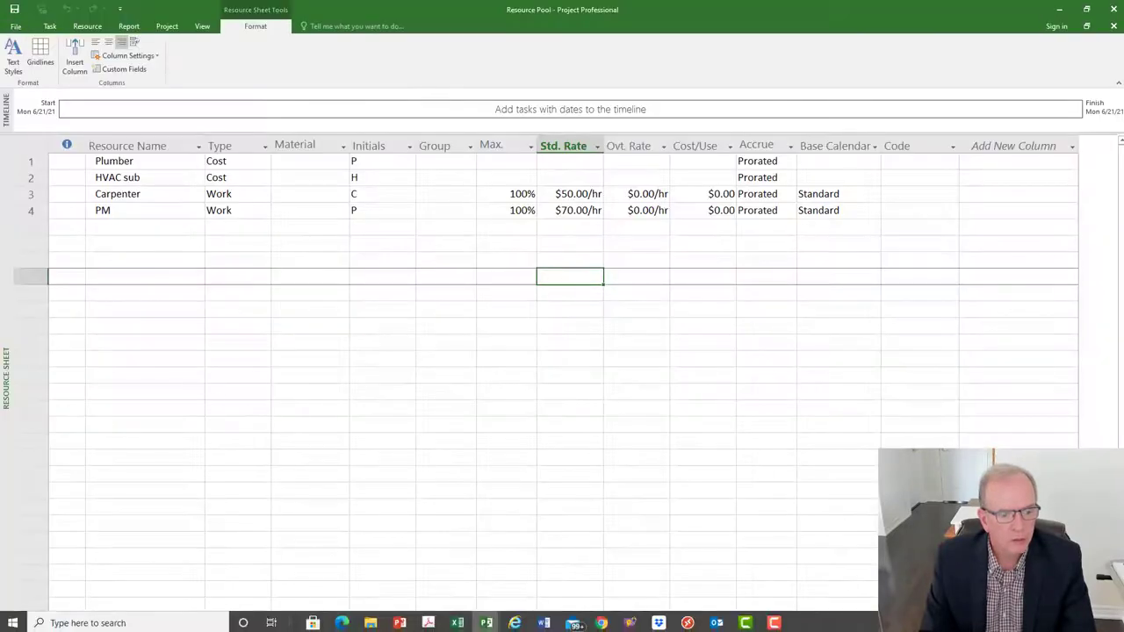
pyautogui.click(371, 622)
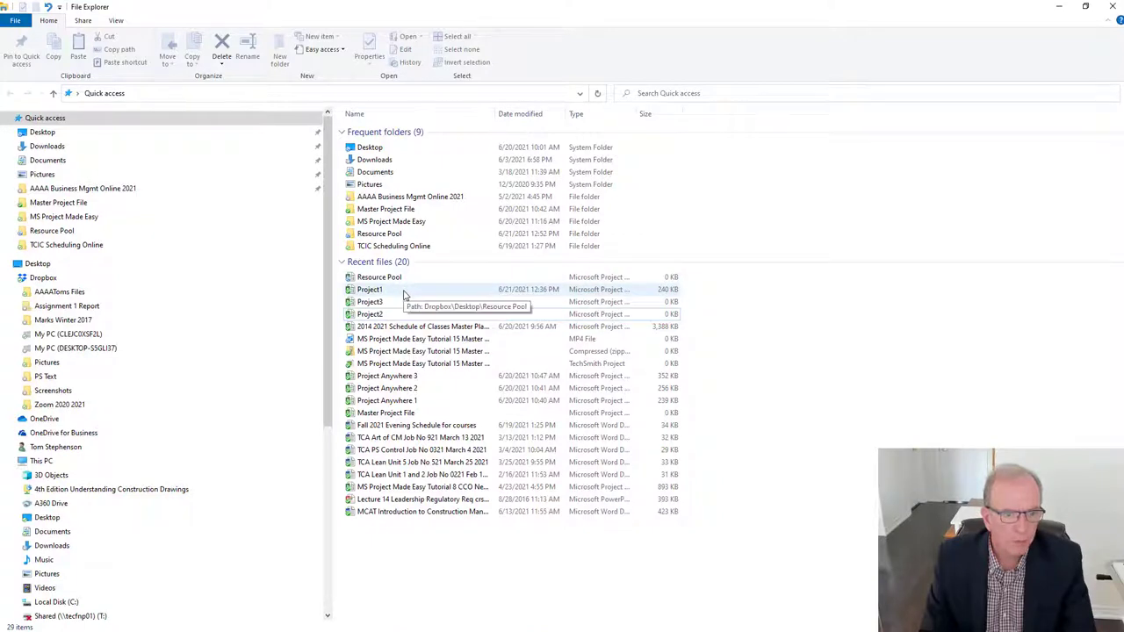
pyautogui.doubleClick(404, 295)
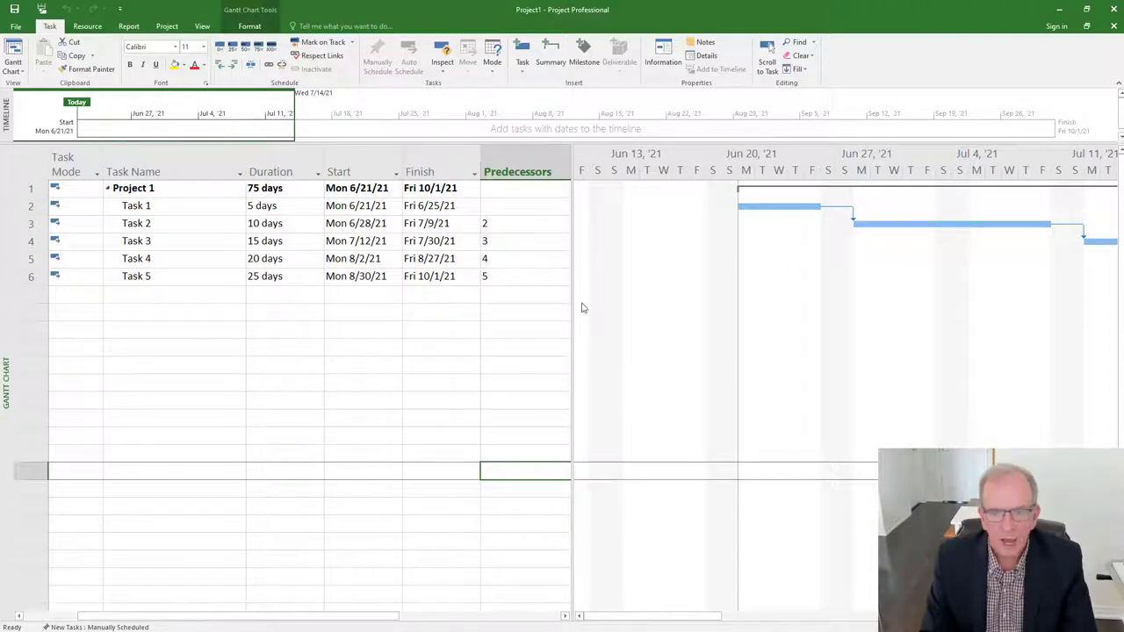
# Step: Check Project1's Resource Sheet, return to the Gantt Chart and check the Assign Resources list for available resources
pyautogui.rightClick(4, 360)
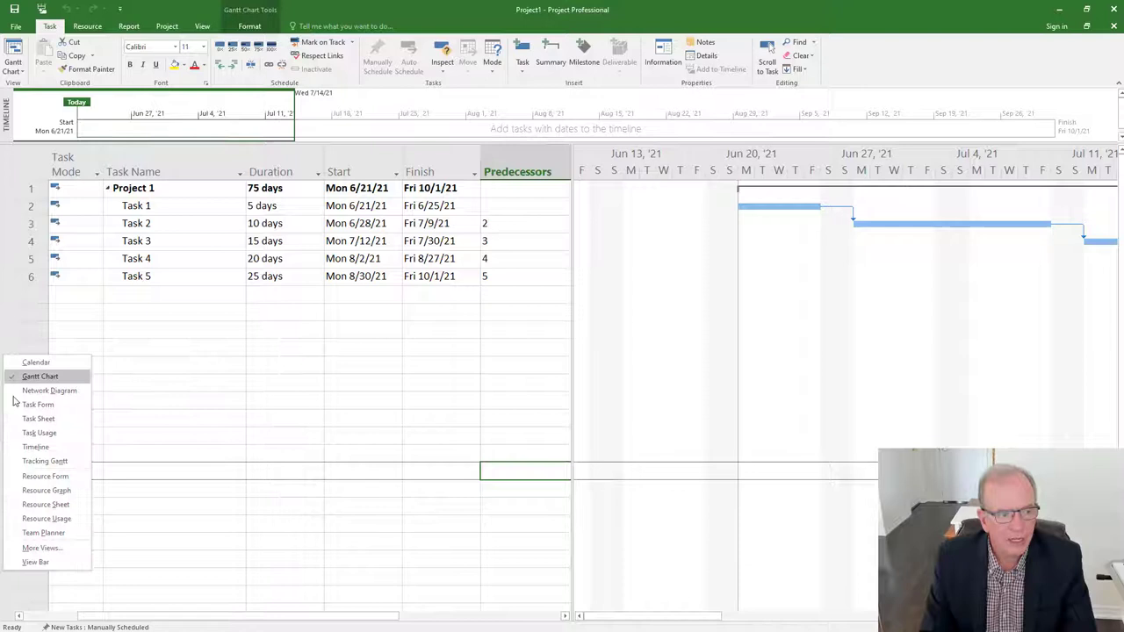
pyautogui.click(28, 506)
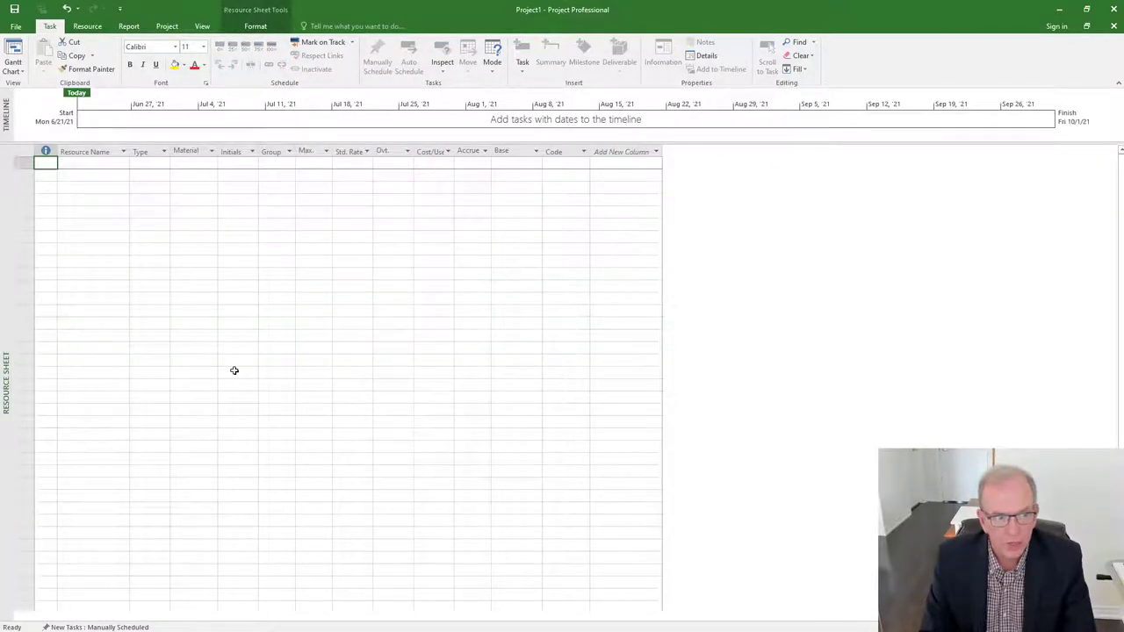
pyautogui.rightClick(2, 266)
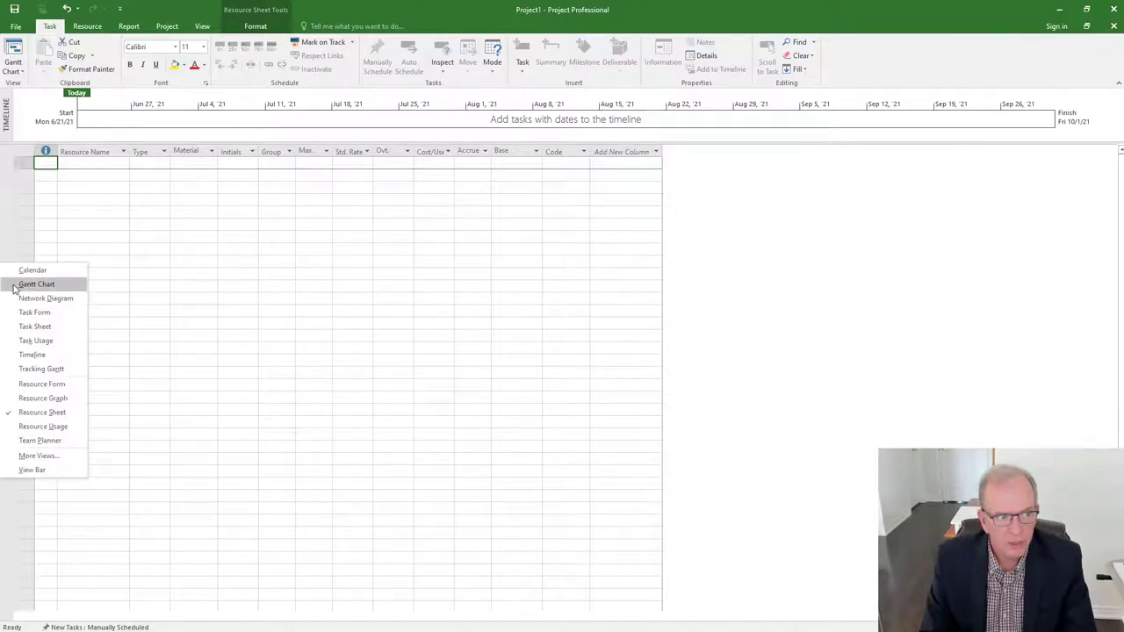
pyautogui.click(15, 286)
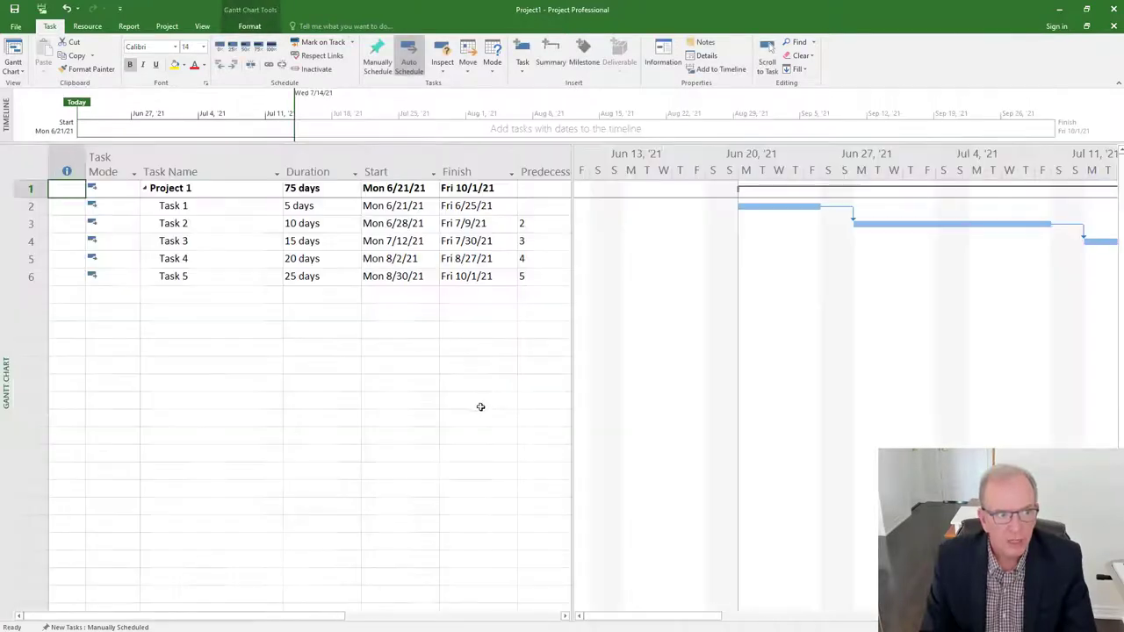
pyautogui.click(88, 27)
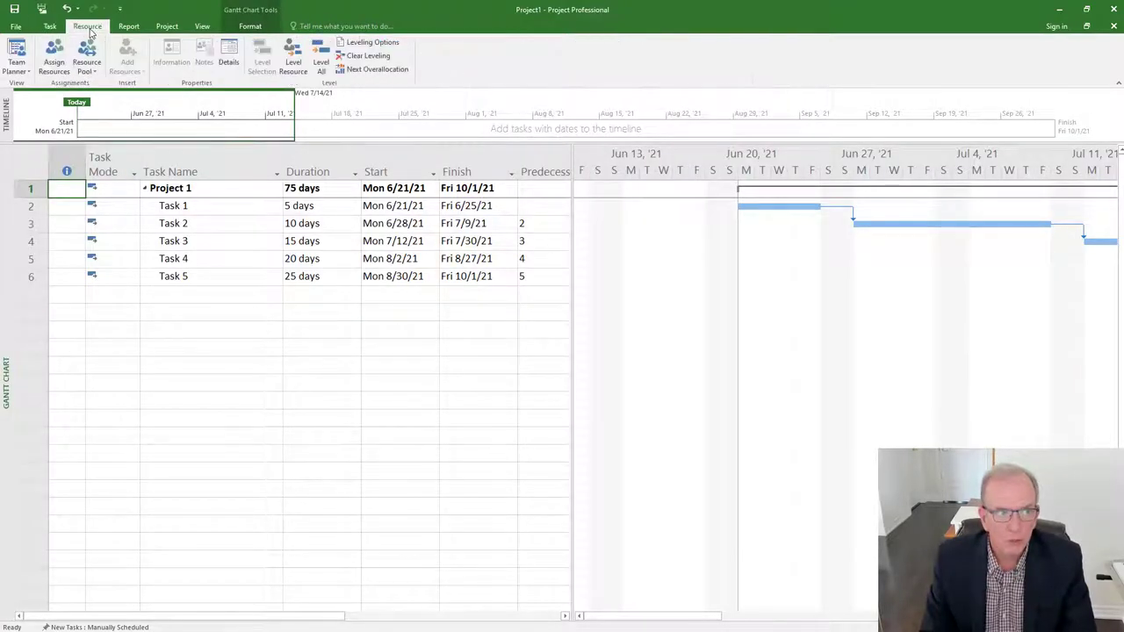
pyautogui.click(40, 72)
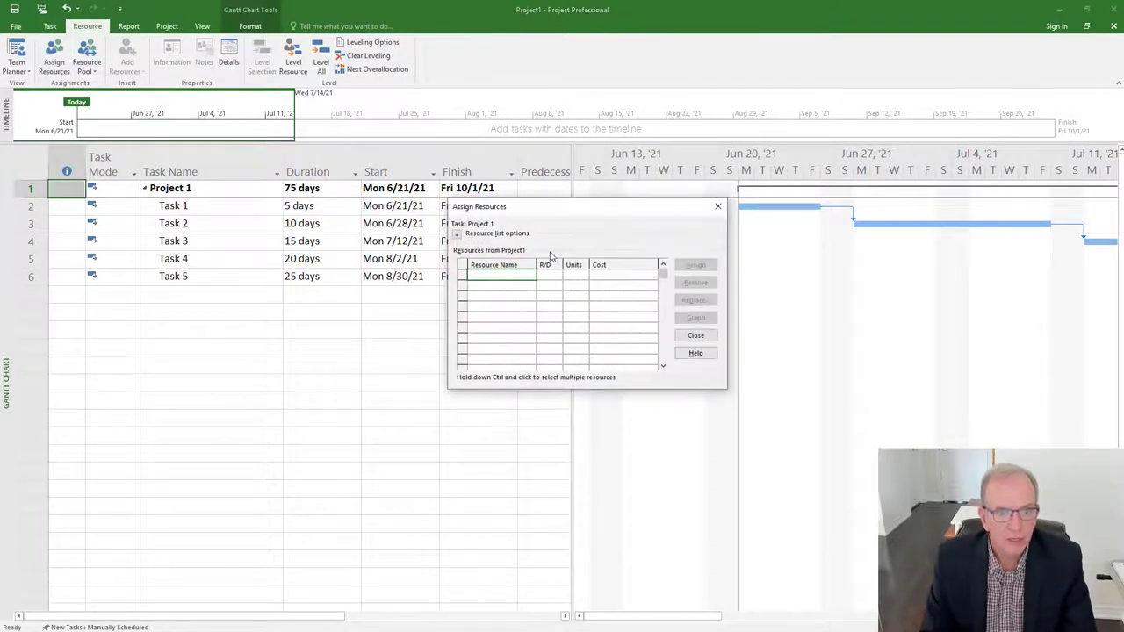
pyautogui.click(717, 206)
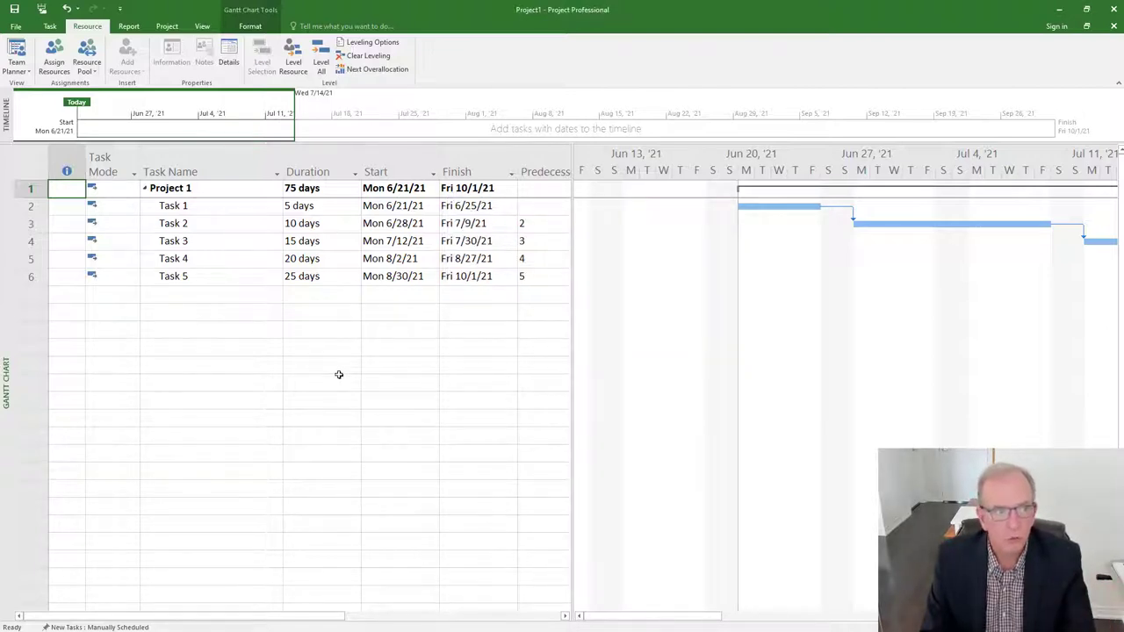
# Step: Share resources so that Project1 uses those from Resource Pool, with the pool taking precedence on conflicts
pyautogui.click(96, 75)
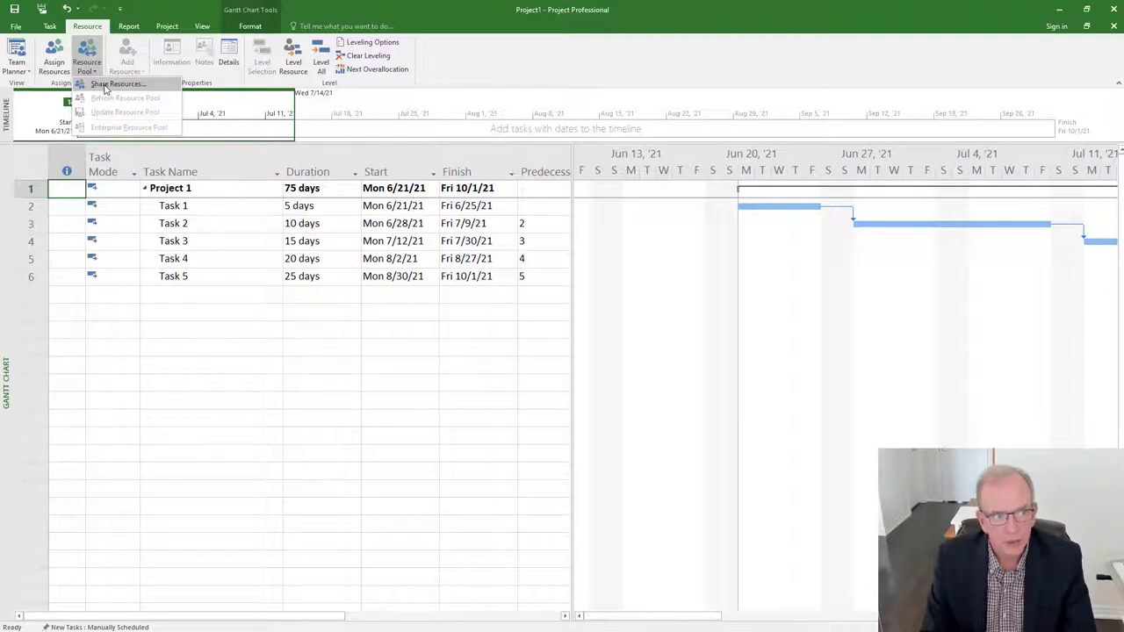
pyautogui.click(106, 84)
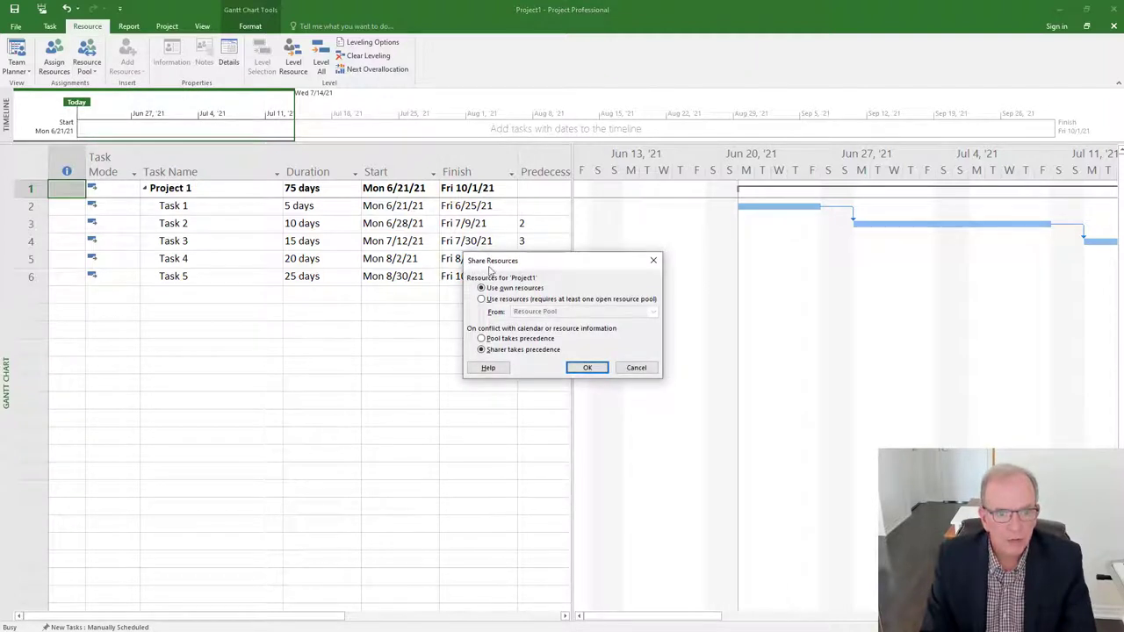
pyautogui.moveTo(485, 266); pyautogui.dragTo(237, 246)
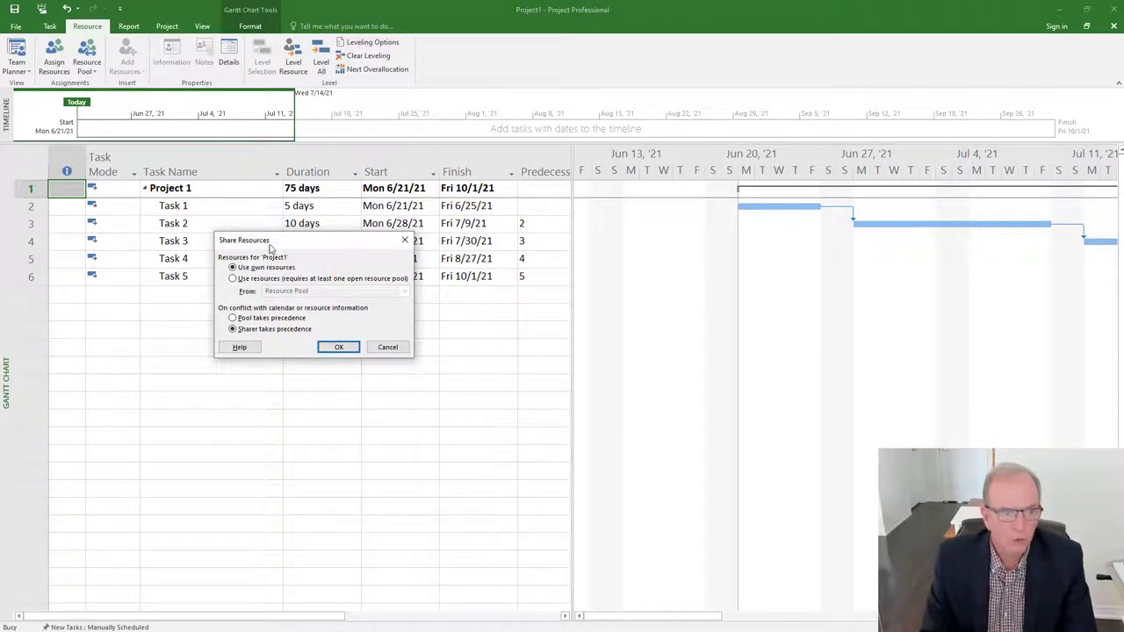
pyautogui.moveTo(272, 246); pyautogui.dragTo(258, 291)
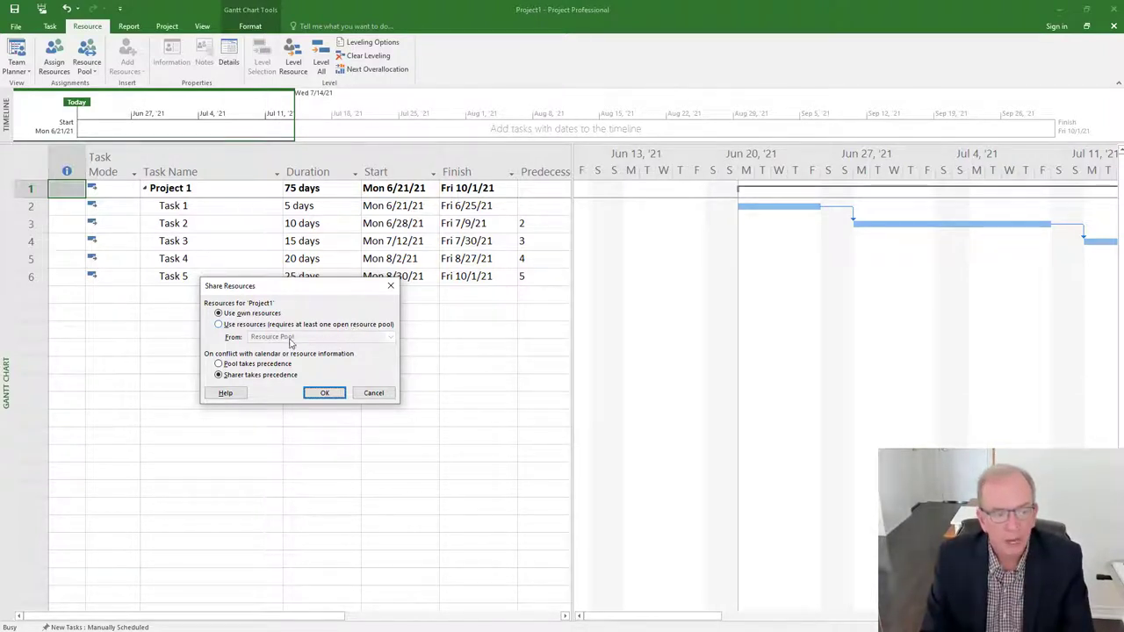
pyautogui.click(220, 325)
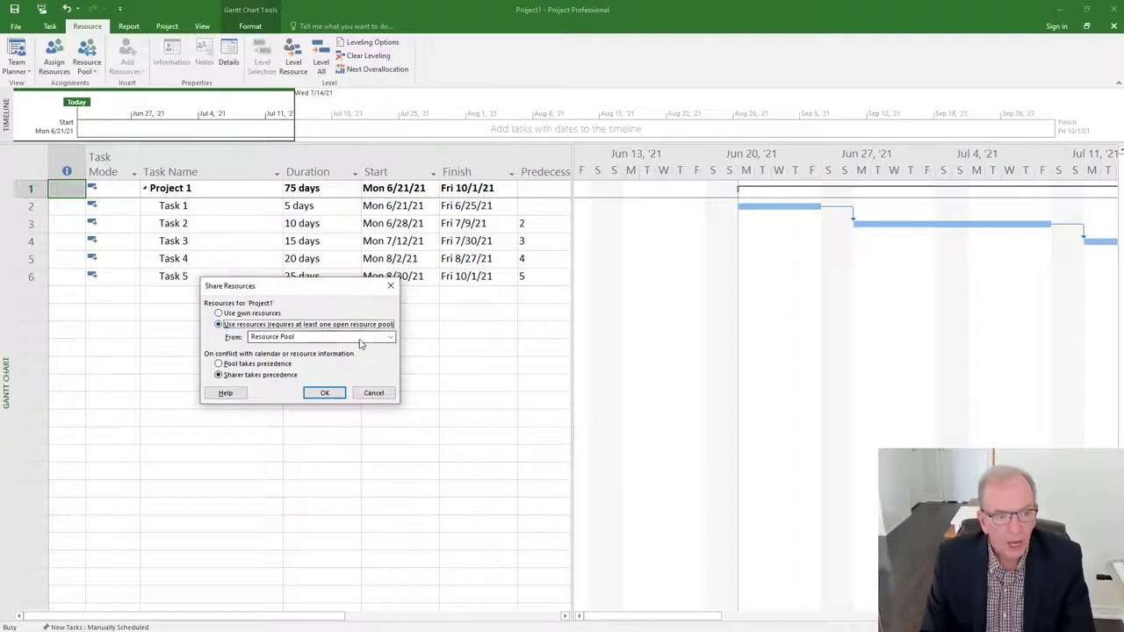
pyautogui.click(389, 337)
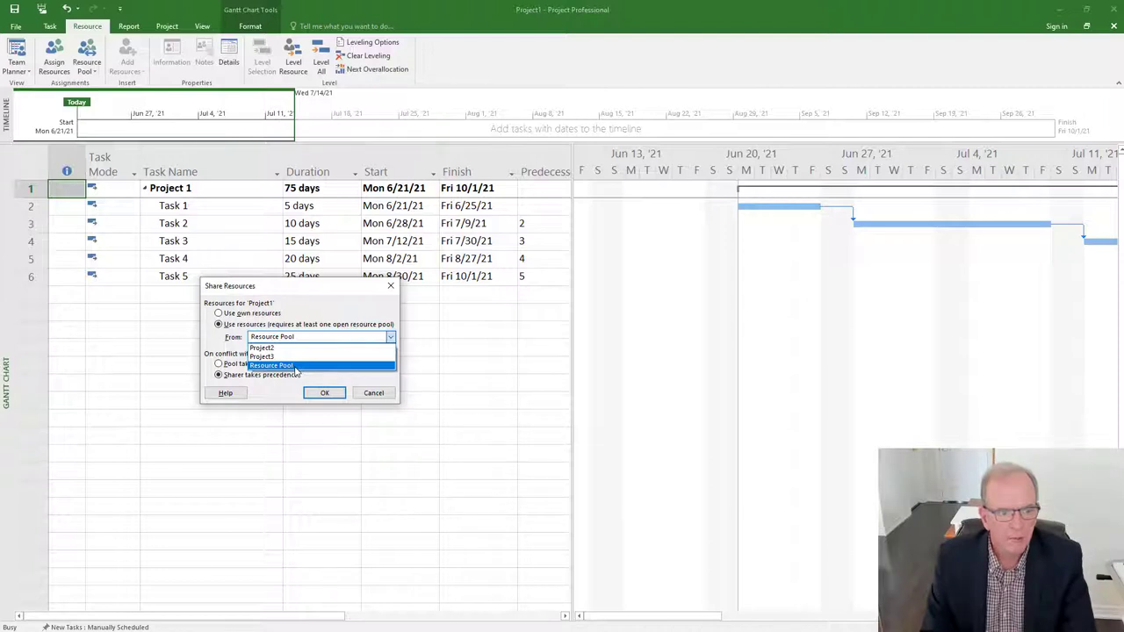
pyautogui.click(281, 364)
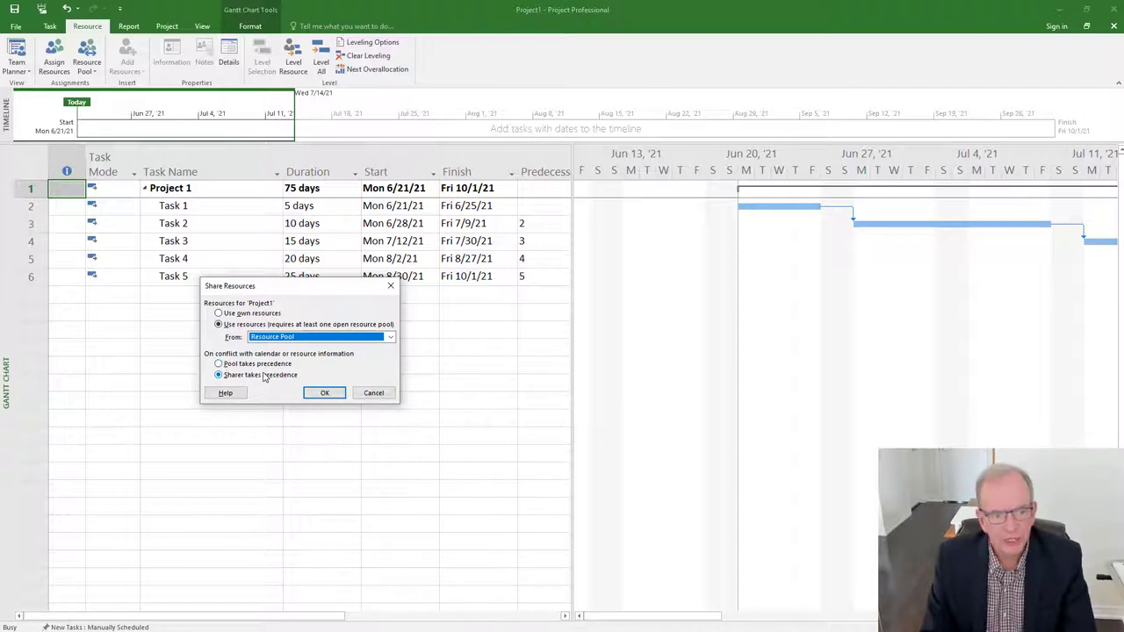
pyautogui.click(219, 364)
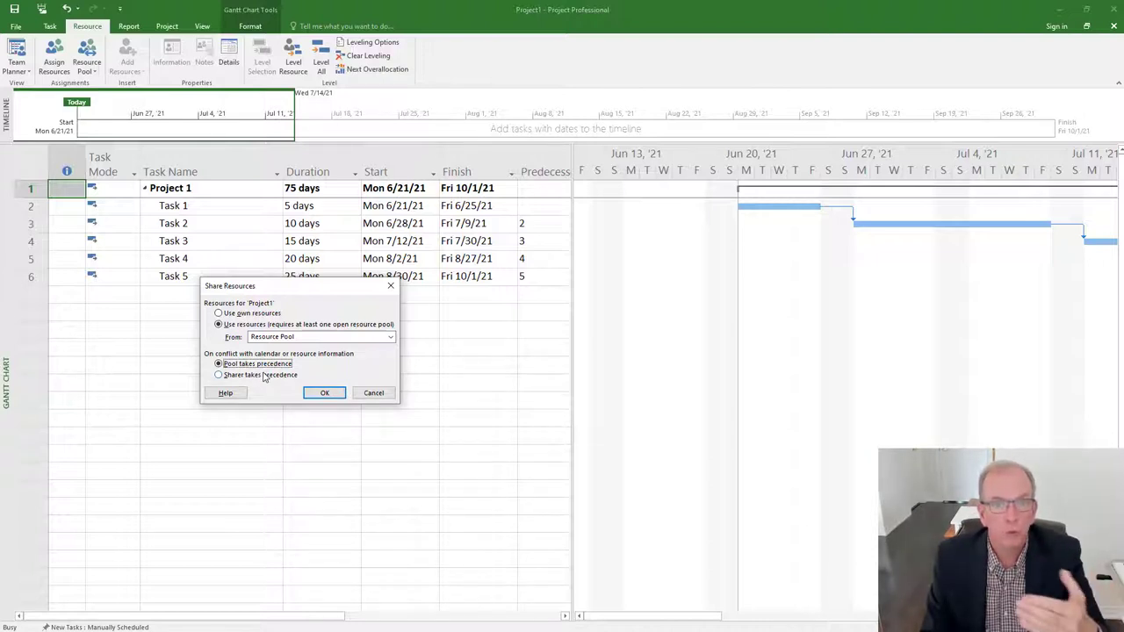
pyautogui.click(321, 395)
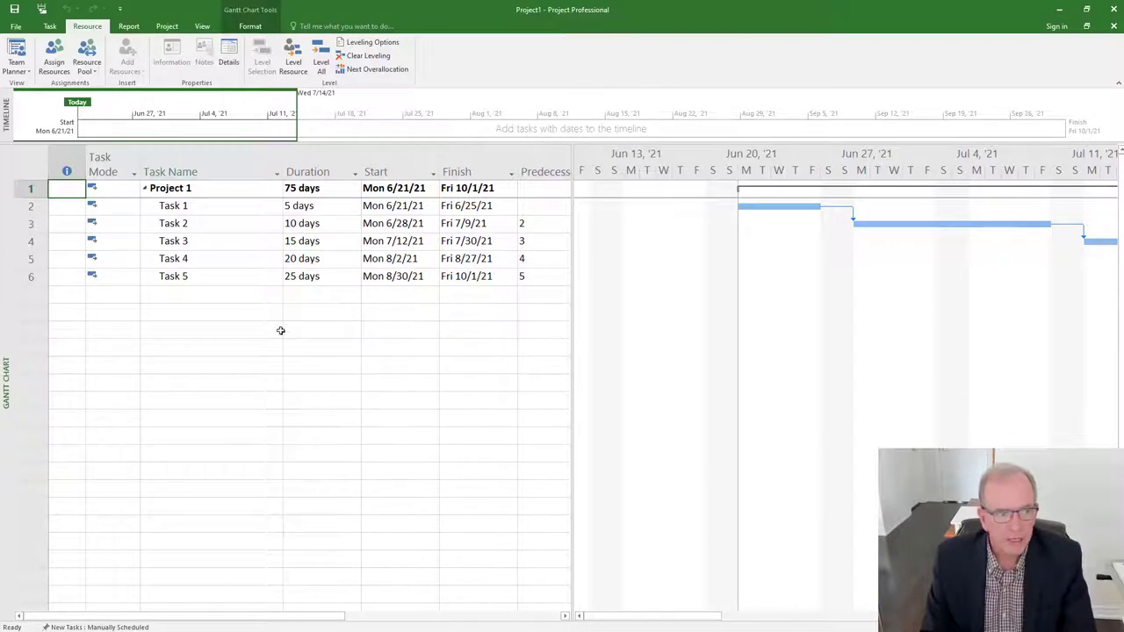
# Step: Review the shared resources in Project1's Resource Sheet, then return to the Gantt Chart view
pyautogui.rightClick(5, 367)
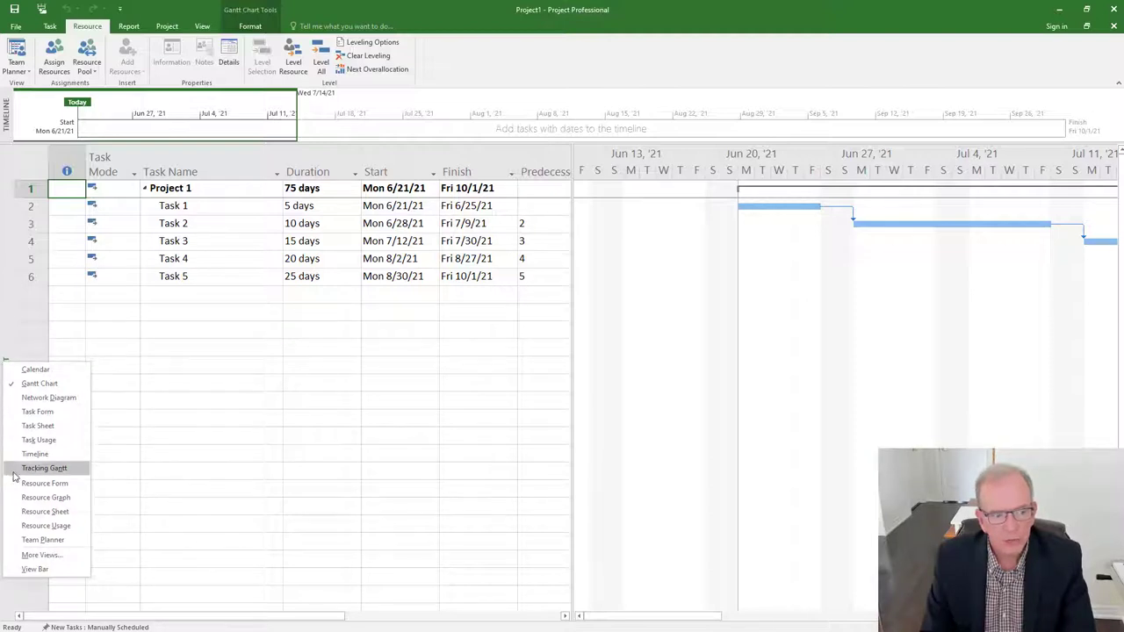
pyautogui.click(43, 512)
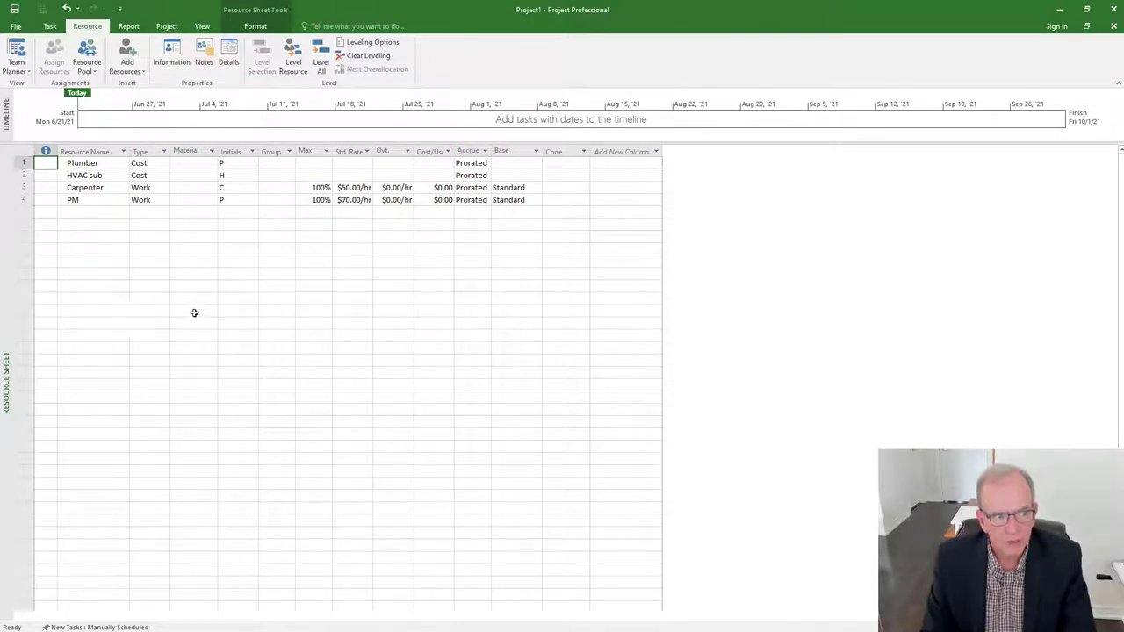
pyautogui.rightClick(3, 304)
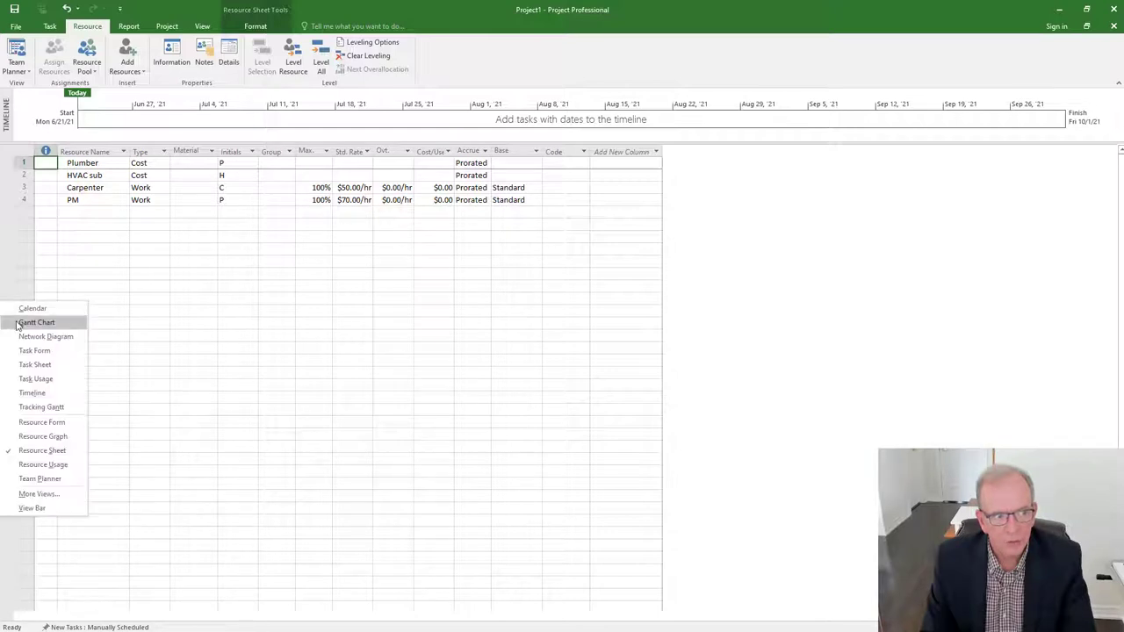
pyautogui.click(35, 323)
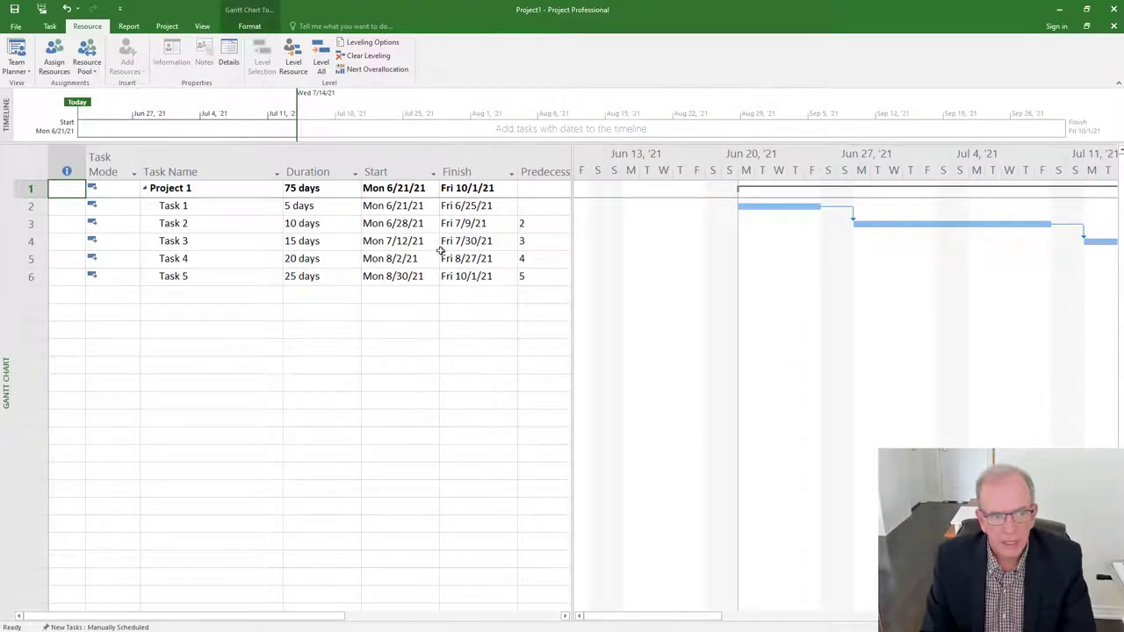
# Step: Assign the PM resource to the Project 1 summary task
pyautogui.click(54, 63)
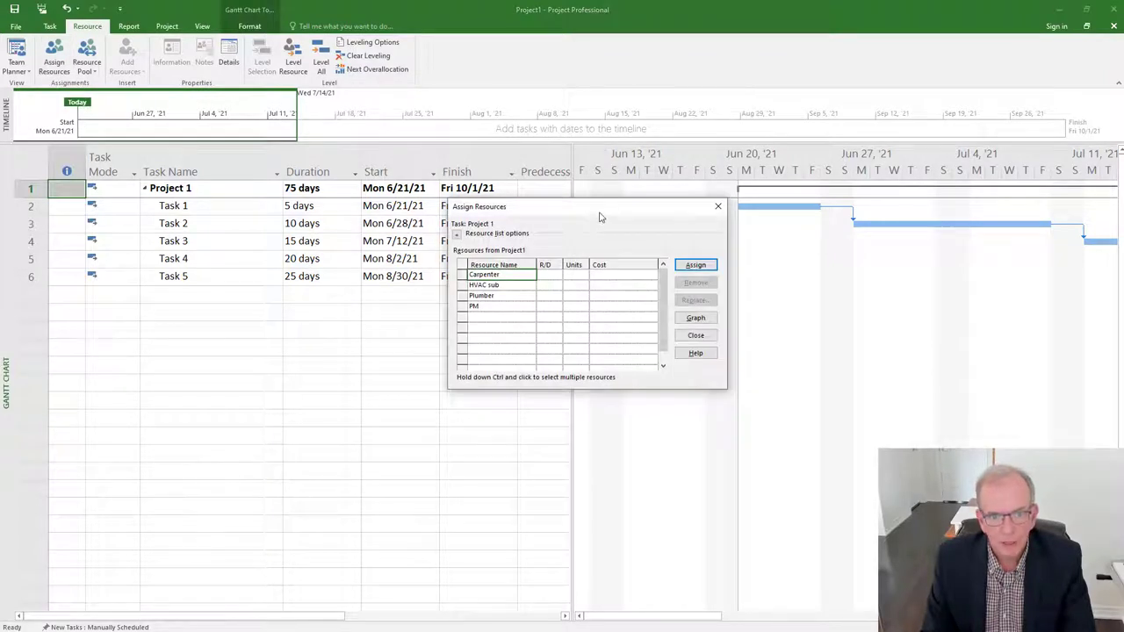
pyautogui.moveTo(600, 217); pyautogui.dragTo(504, 358)
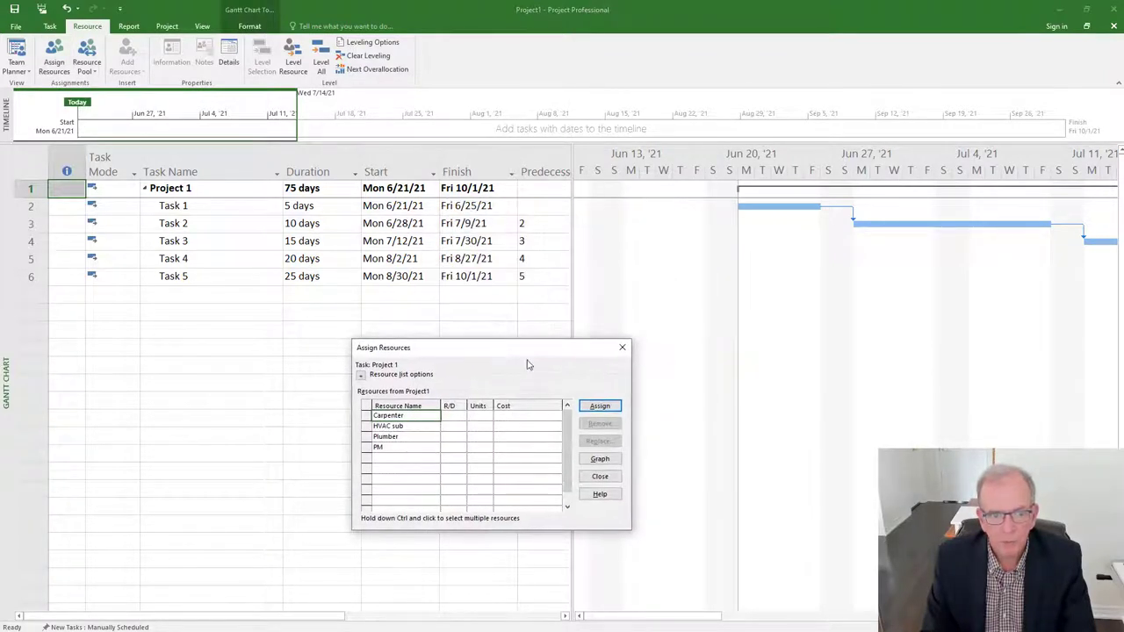
pyautogui.click(396, 446)
pyautogui.click(222, 190)
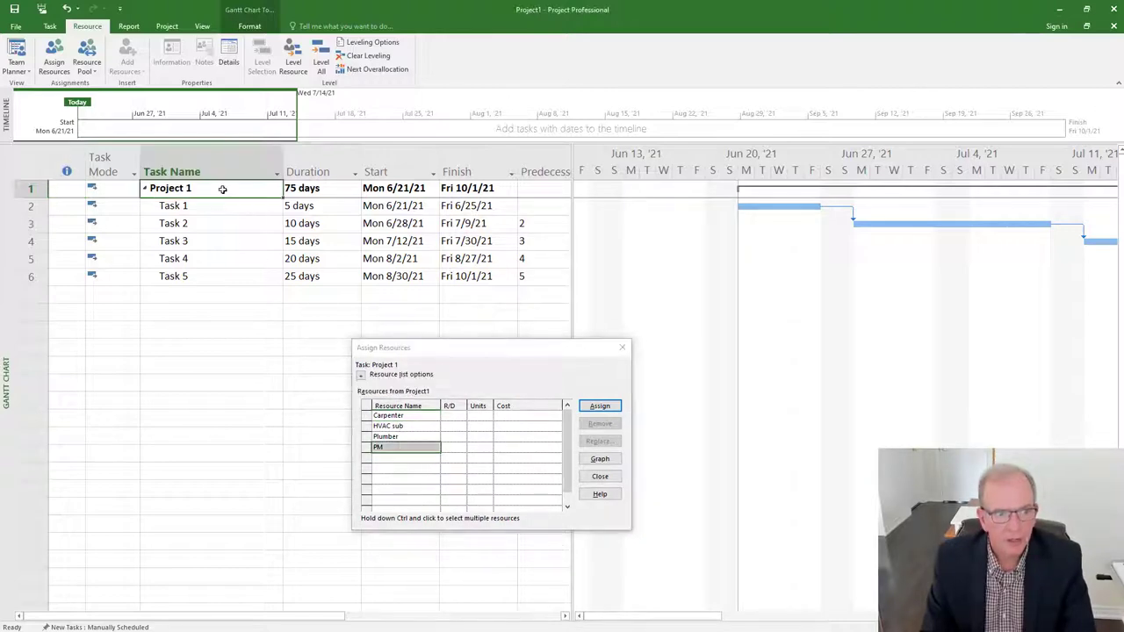
pyautogui.click(581, 405)
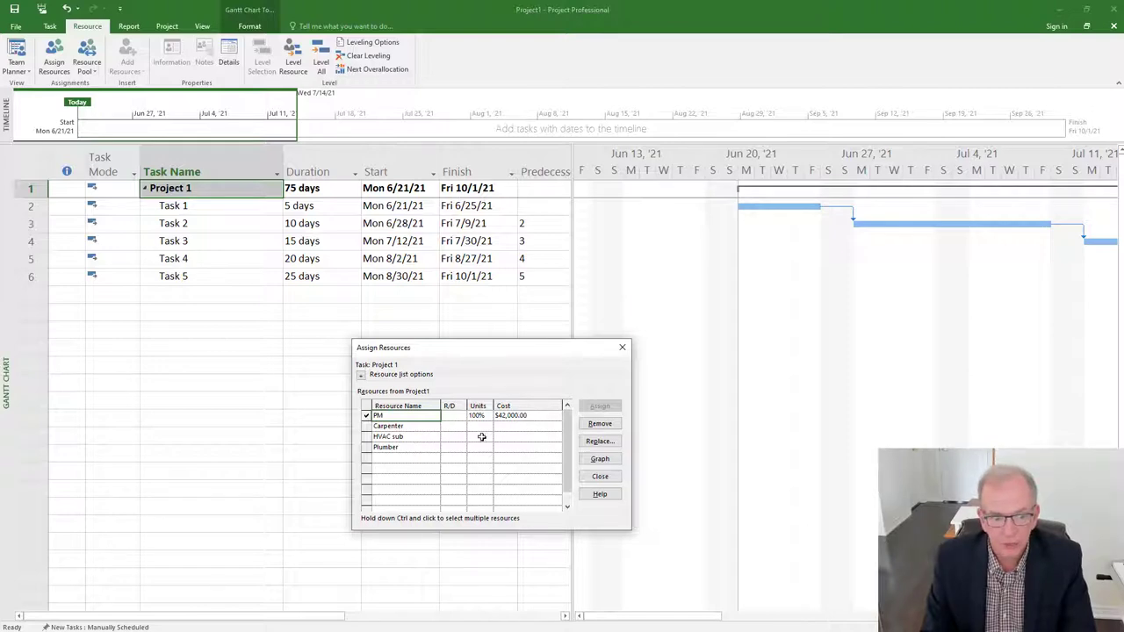
# Step: Assign the Carpenter resource to Task 1
pyautogui.click(425, 426)
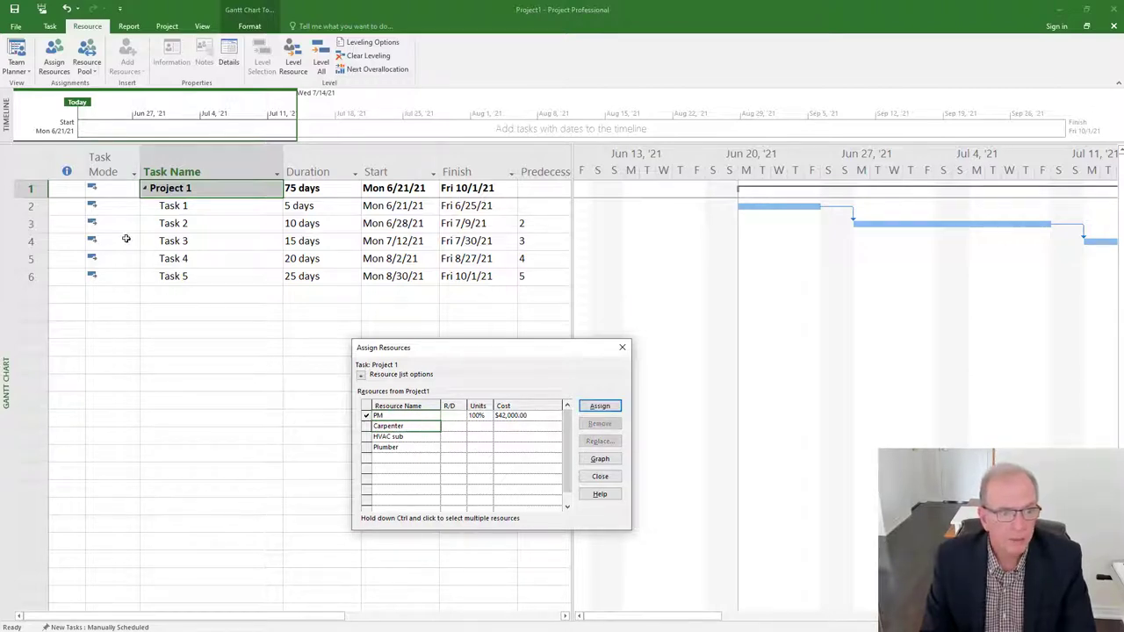
pyautogui.click(31, 208)
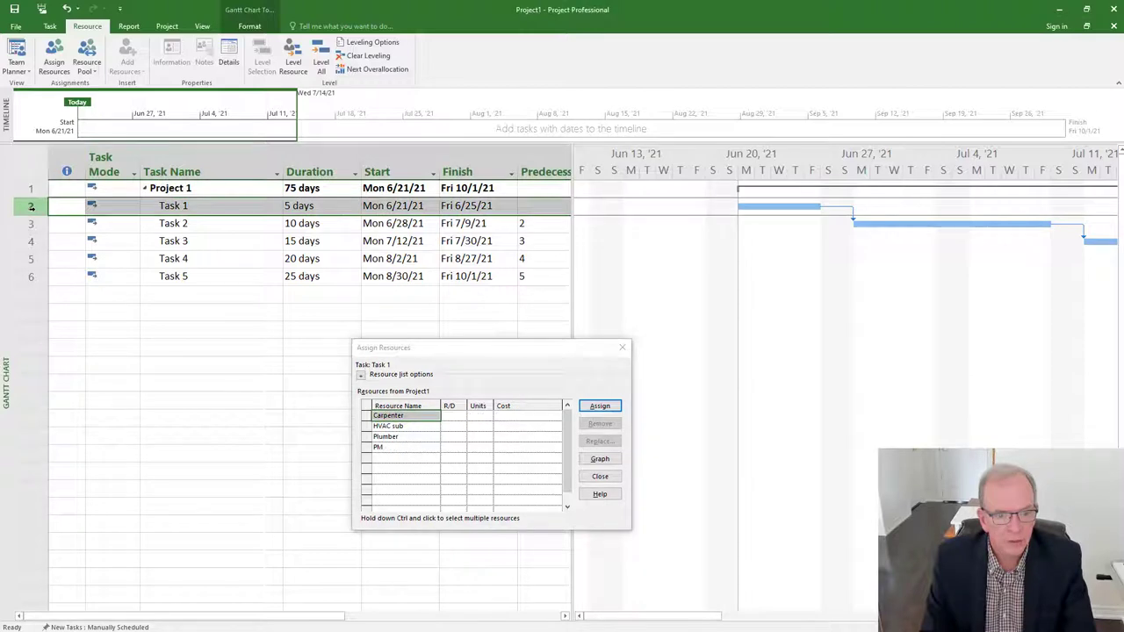
pyautogui.click(600, 406)
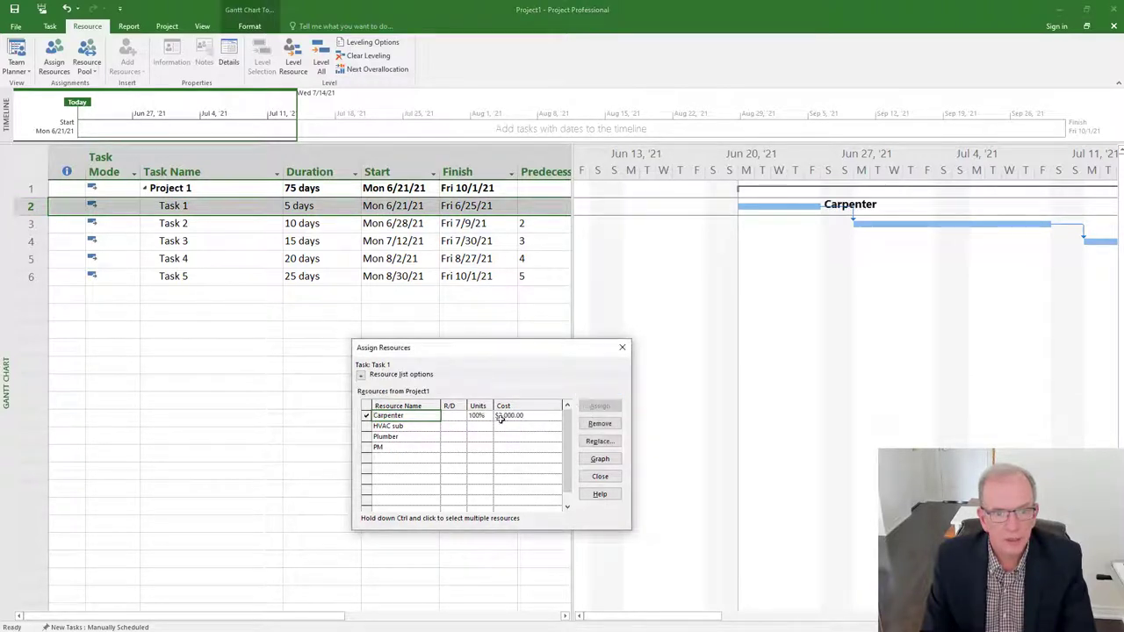
# Step: Assign the HVAC sub resource to Task 2 with a cost of $10,000
pyautogui.click(30, 223)
pyautogui.click(416, 425)
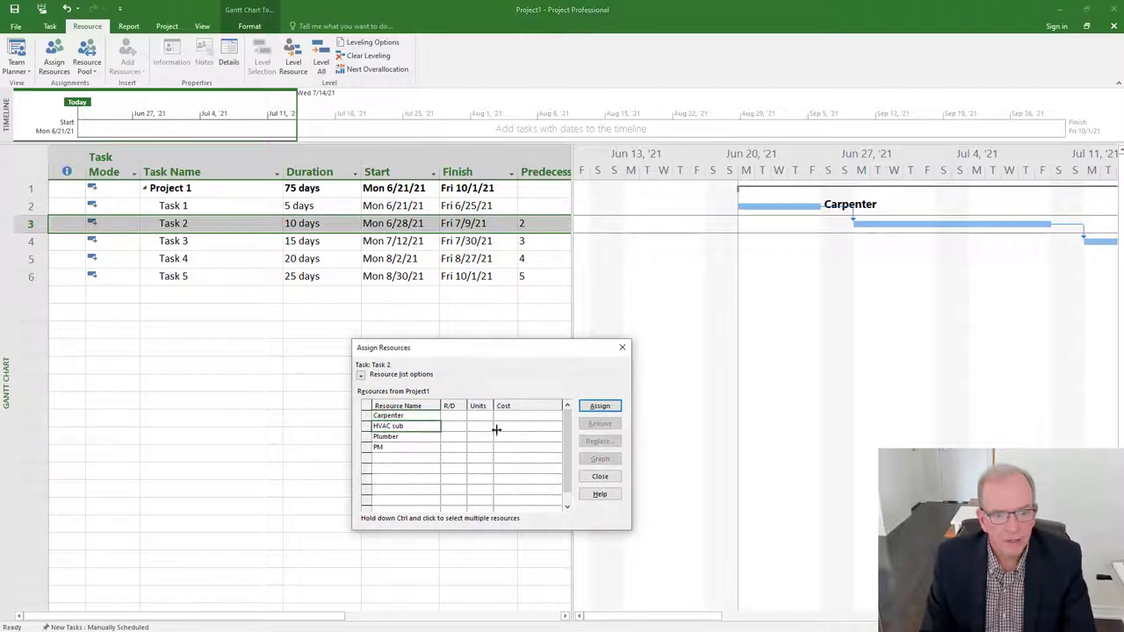
pyautogui.click(602, 406)
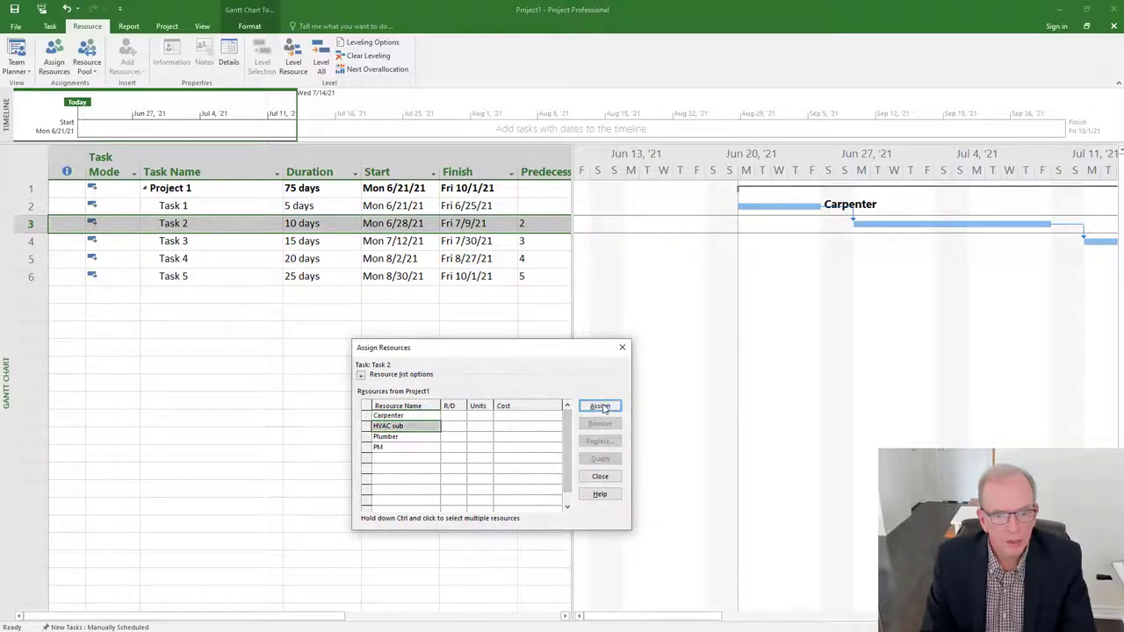
pyautogui.click(532, 417)
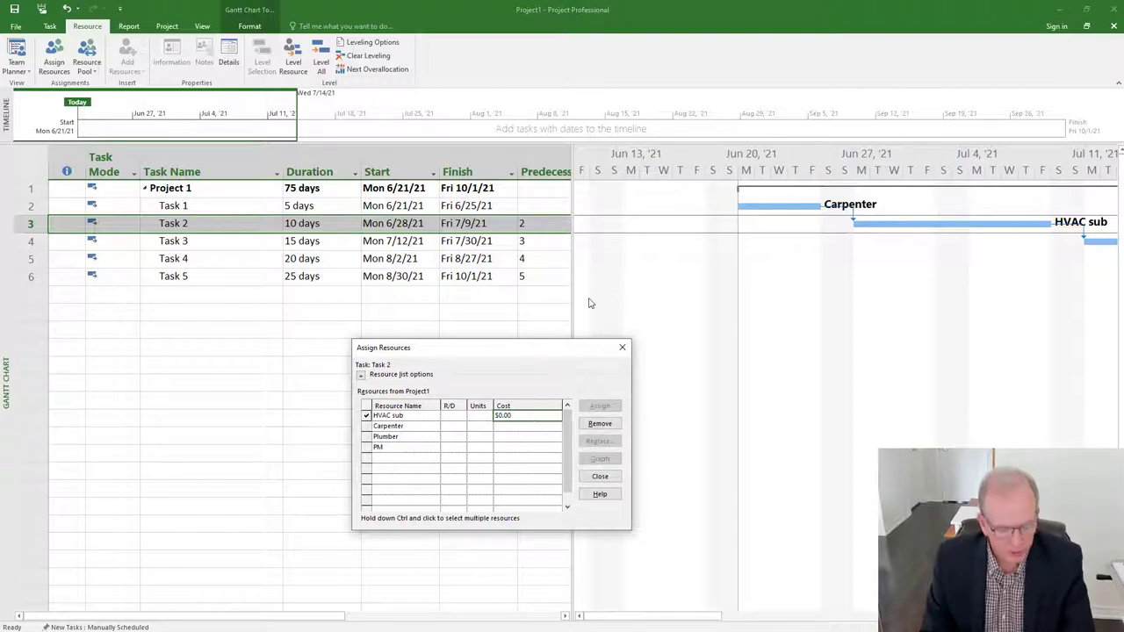
pyautogui.write('0000')
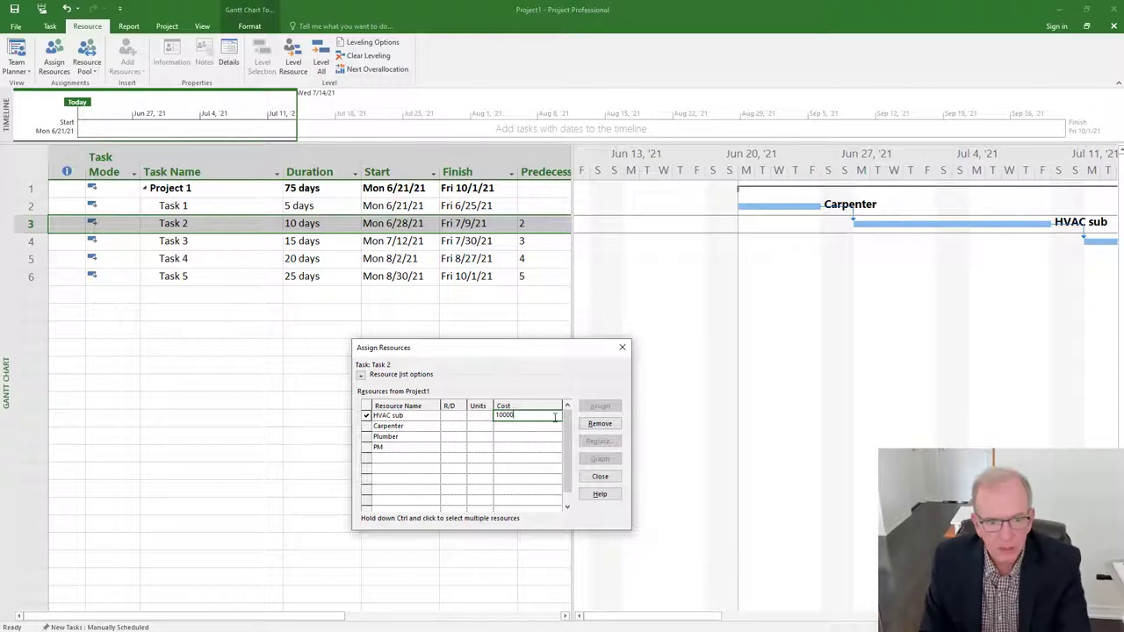
pyautogui.click(399, 478)
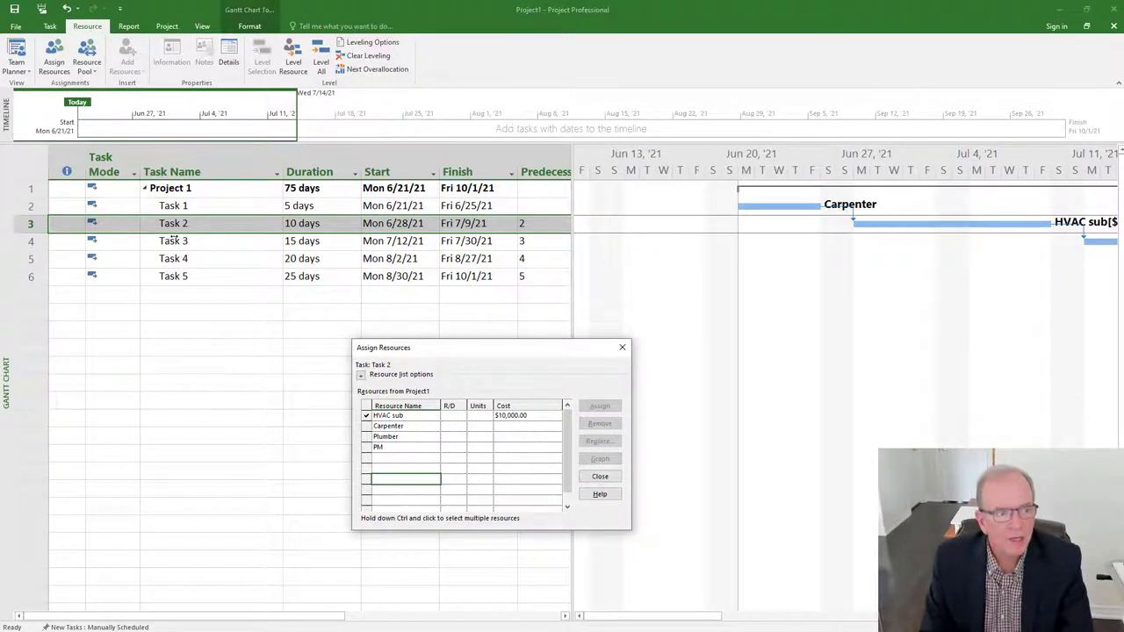
# Step: Assign the Plumber resource to Task 3 with a cost of $1,200 and close the resource assignment dialog
pyautogui.click(31, 240)
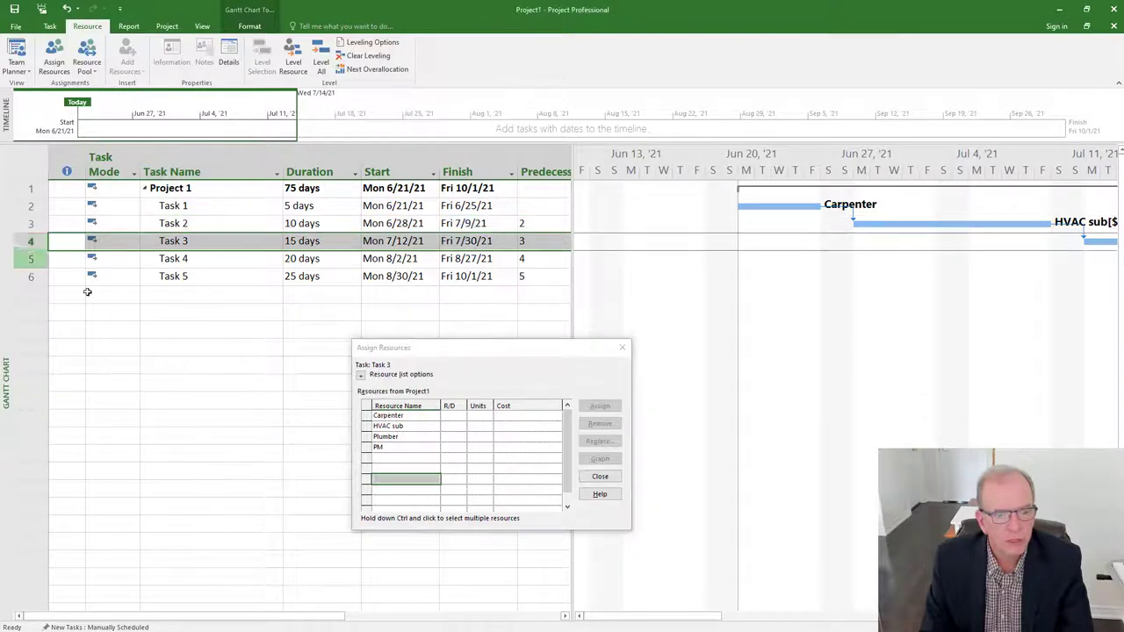
pyautogui.click(402, 436)
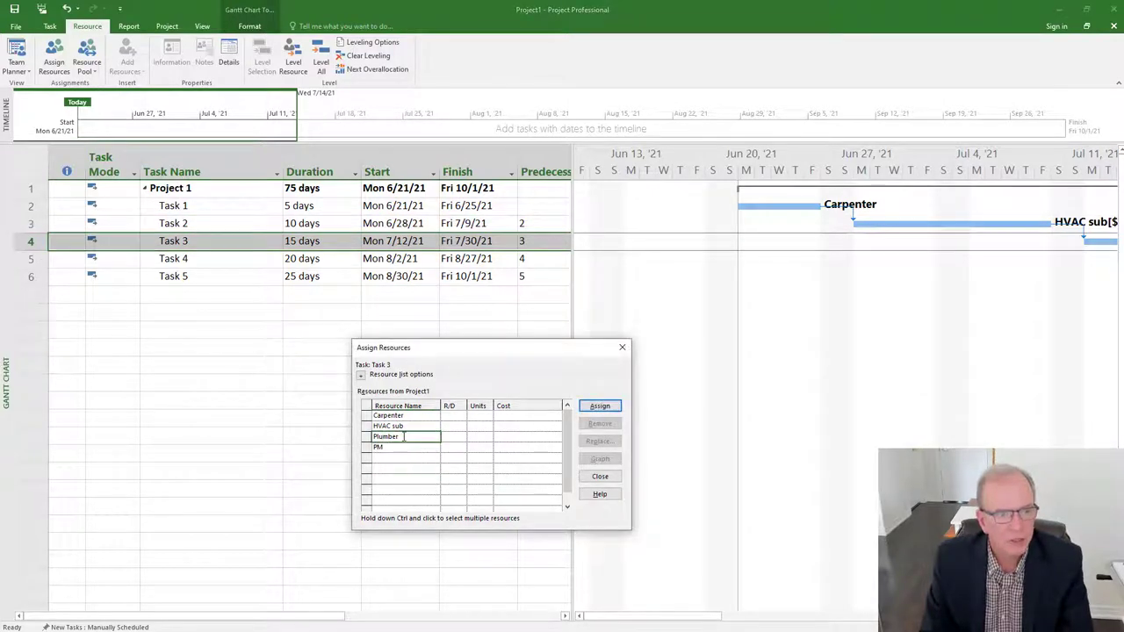
pyautogui.click(513, 437)
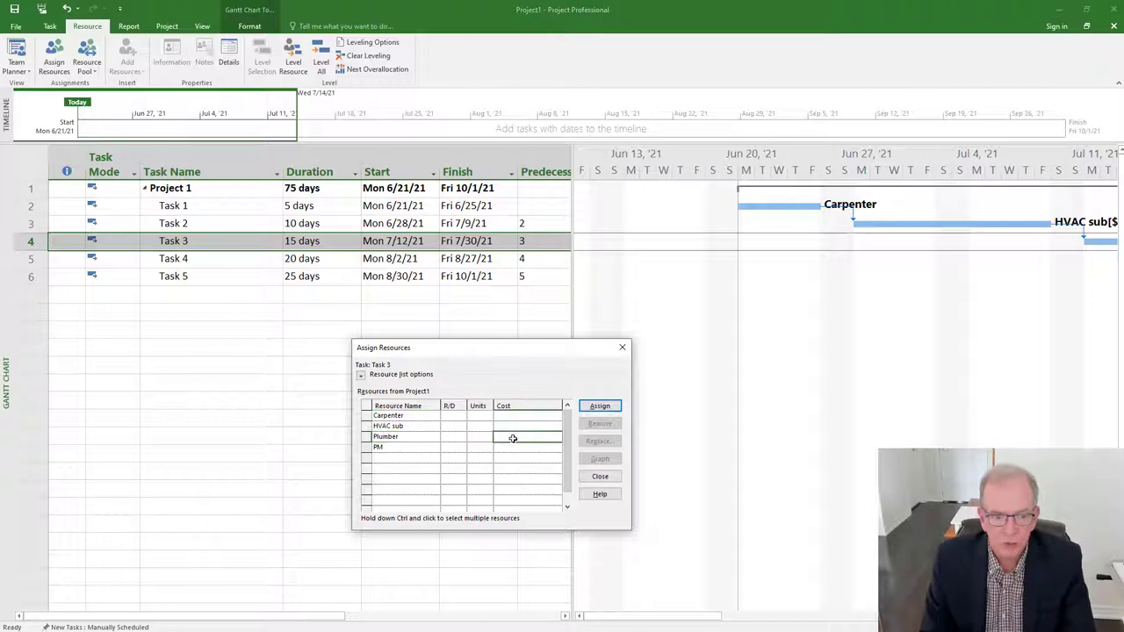
pyautogui.click(599, 405)
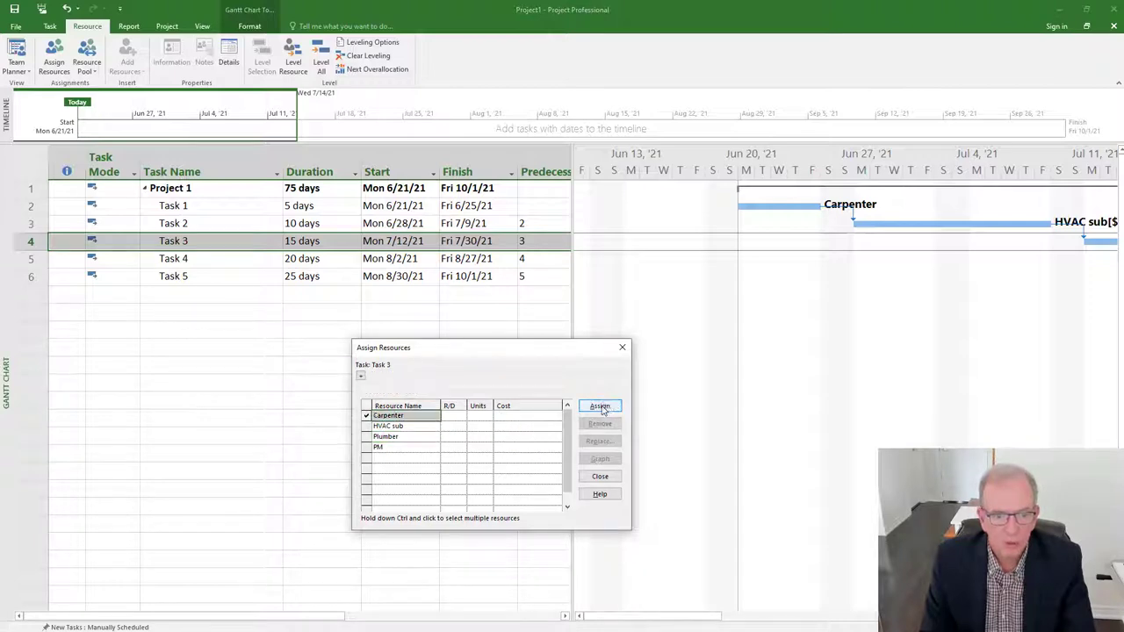
pyautogui.click(542, 417)
pyautogui.write('1200')
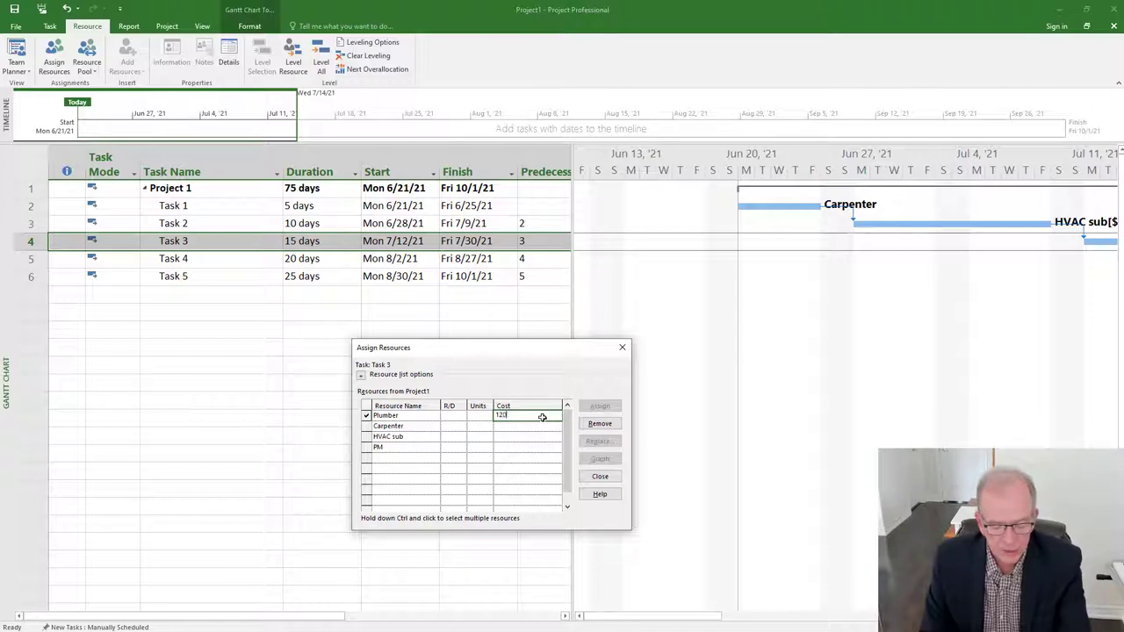
pyautogui.click(543, 466)
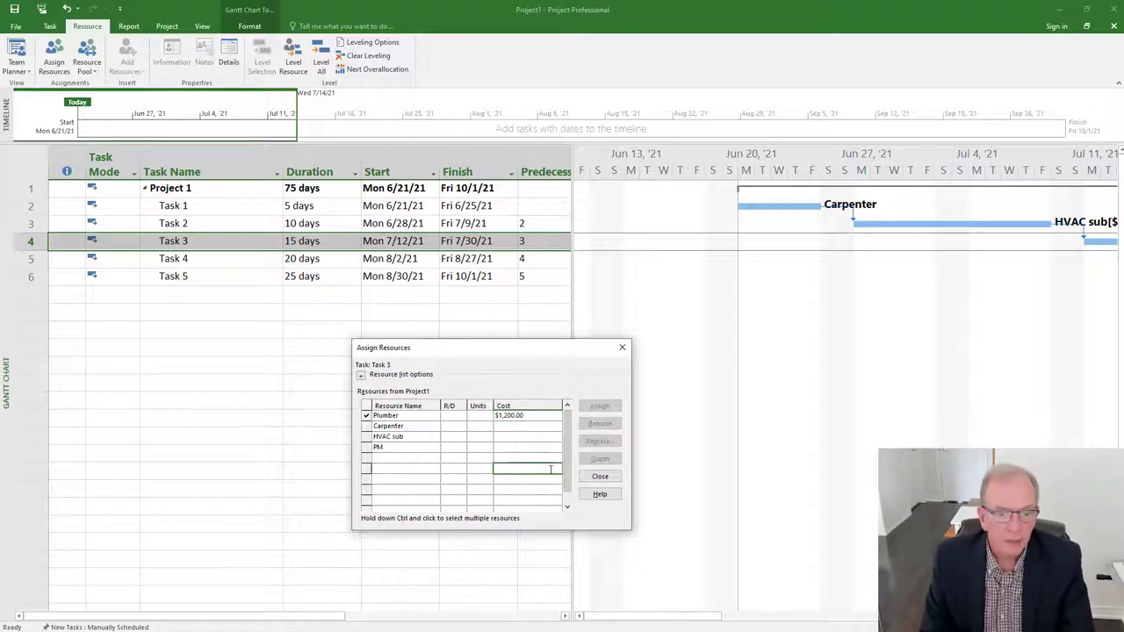
pyautogui.click(599, 477)
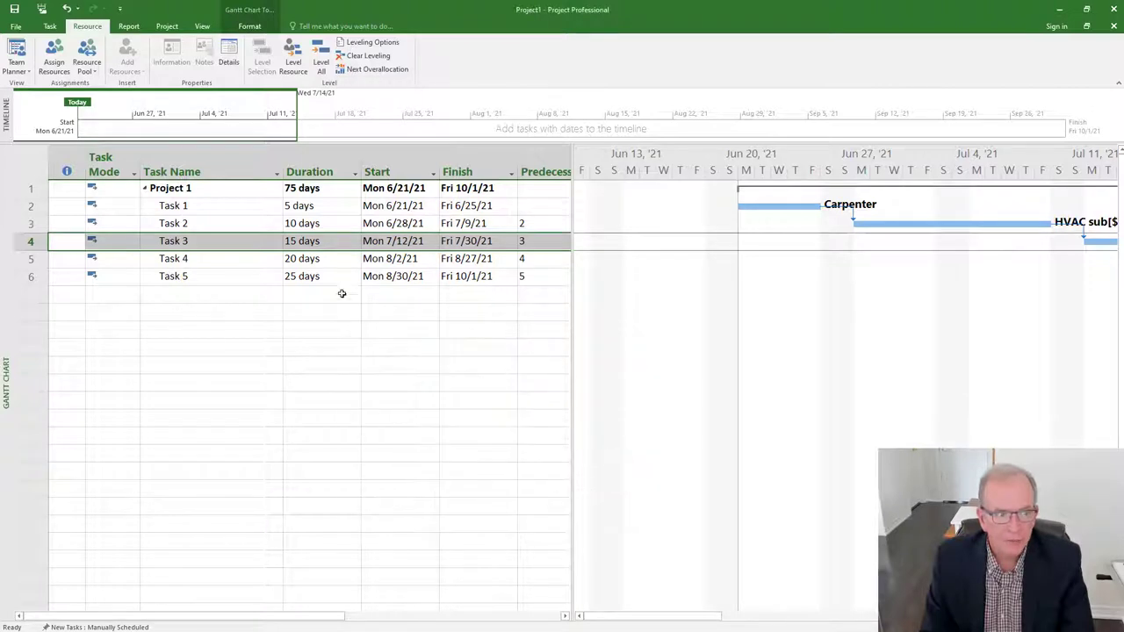
# Step: Switch the task table beside Project1's Gantt Chart to the Cost table
pyautogui.click(23, 169)
pyautogui.rightClick(24, 168)
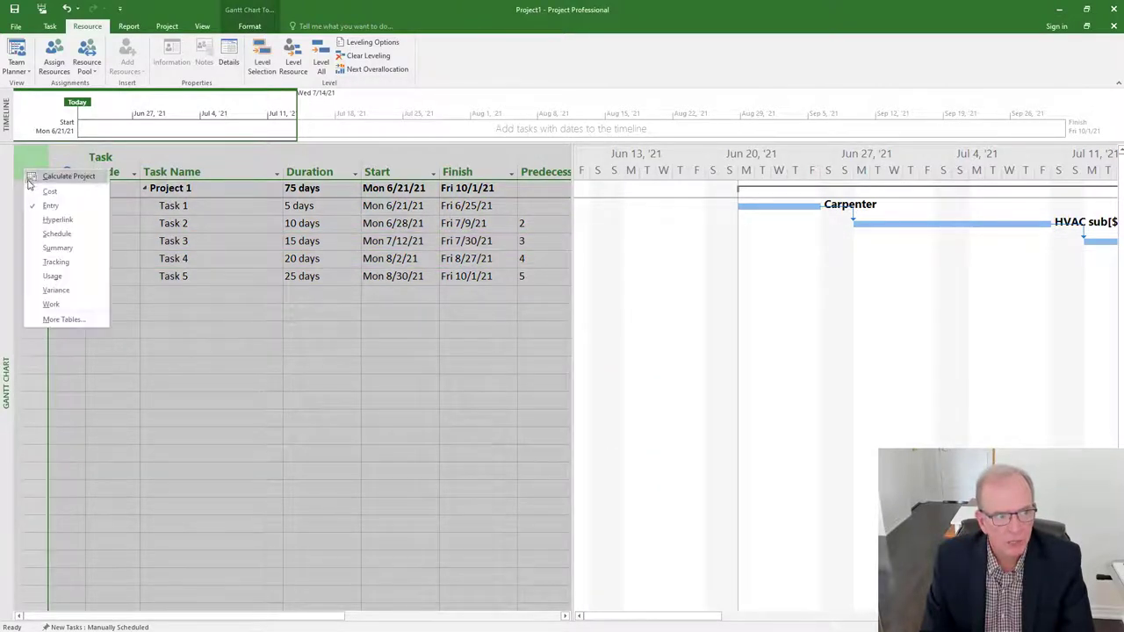
pyautogui.click(35, 193)
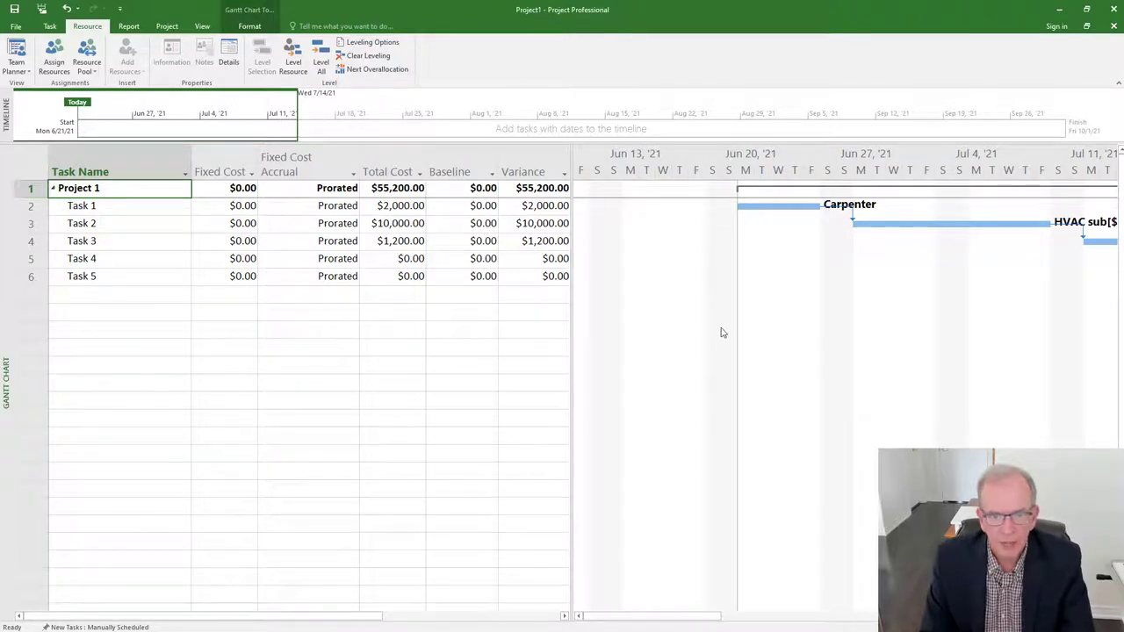
pyautogui.click(120, 293)
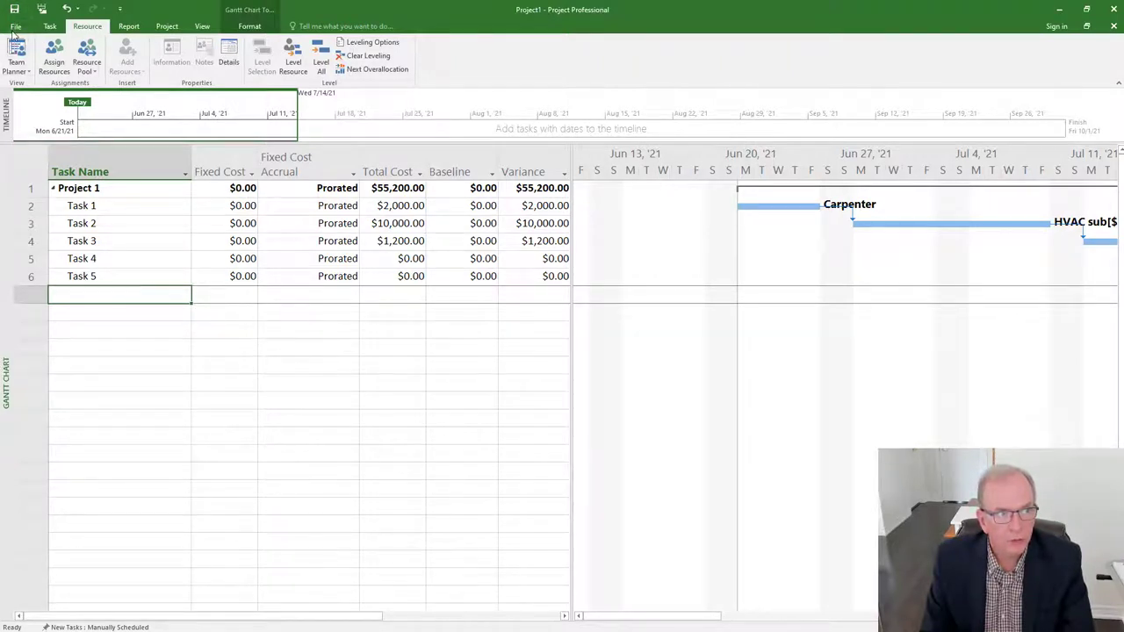
# Step: Bring up the Resource Pool file and open the Project2.mpp schedule from the recent files
pyautogui.click(16, 26)
pyautogui.click(23, 100)
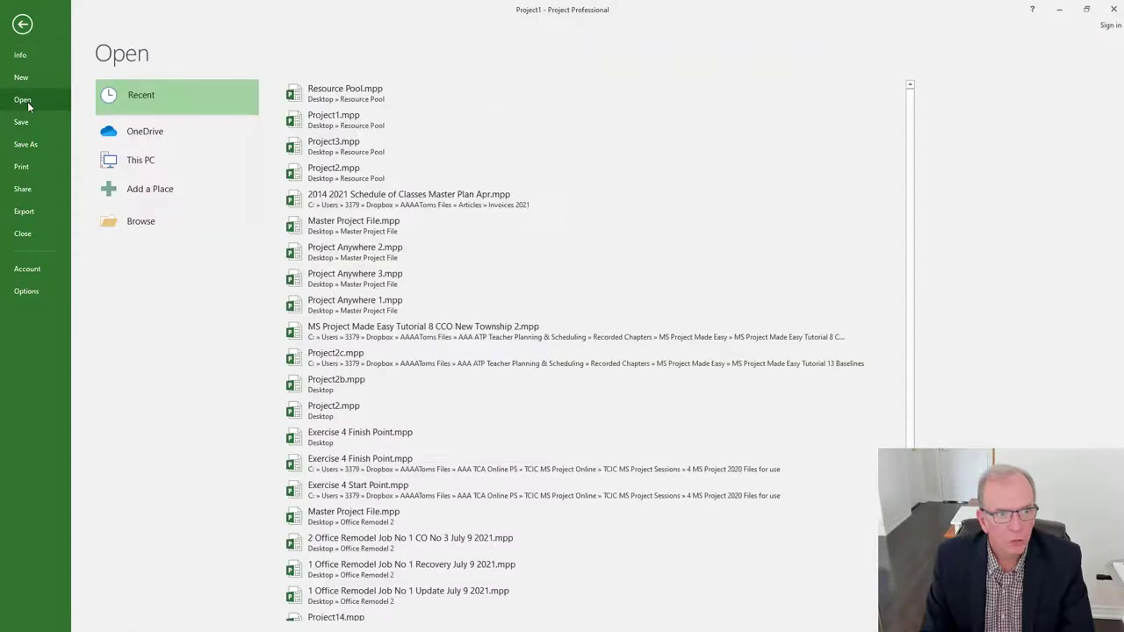
pyautogui.click(391, 98)
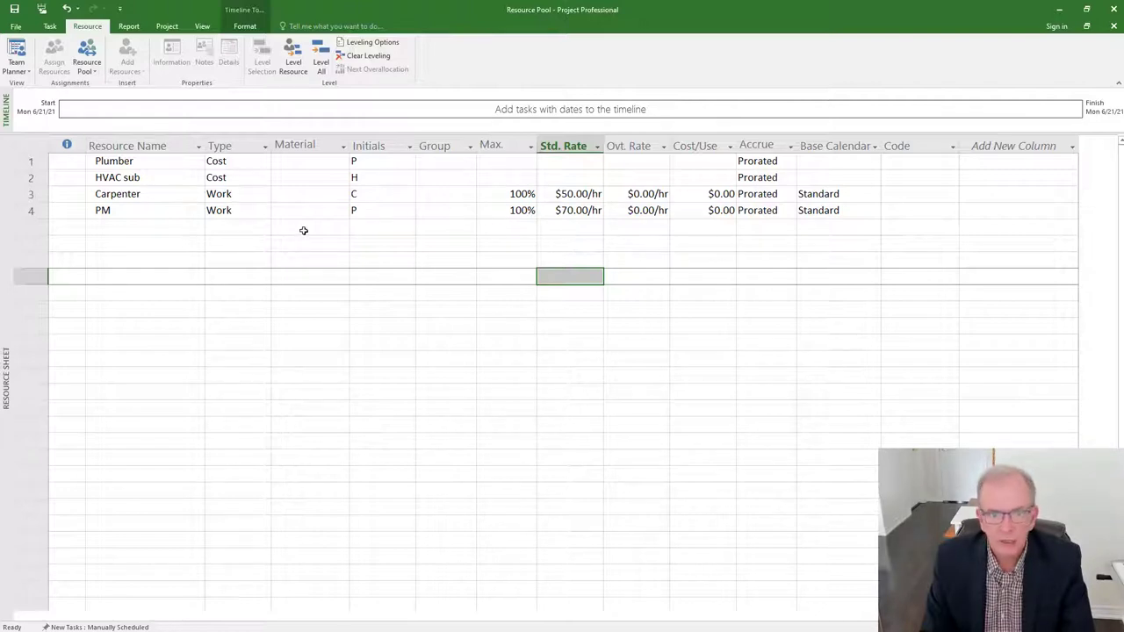
pyautogui.click(16, 28)
pyautogui.click(25, 102)
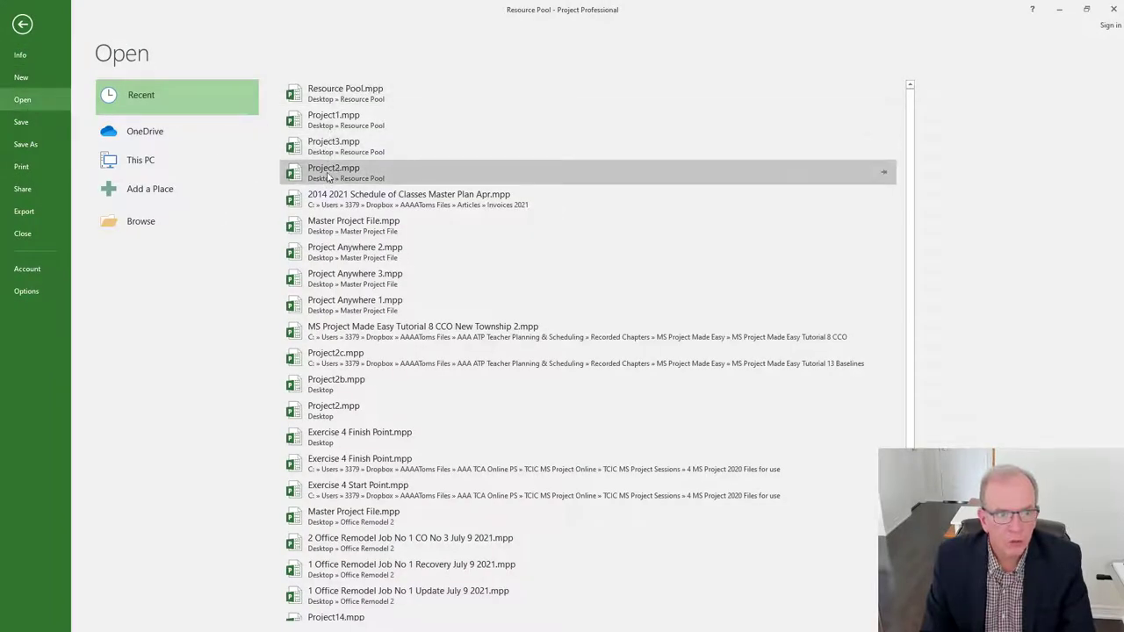
pyautogui.click(329, 176)
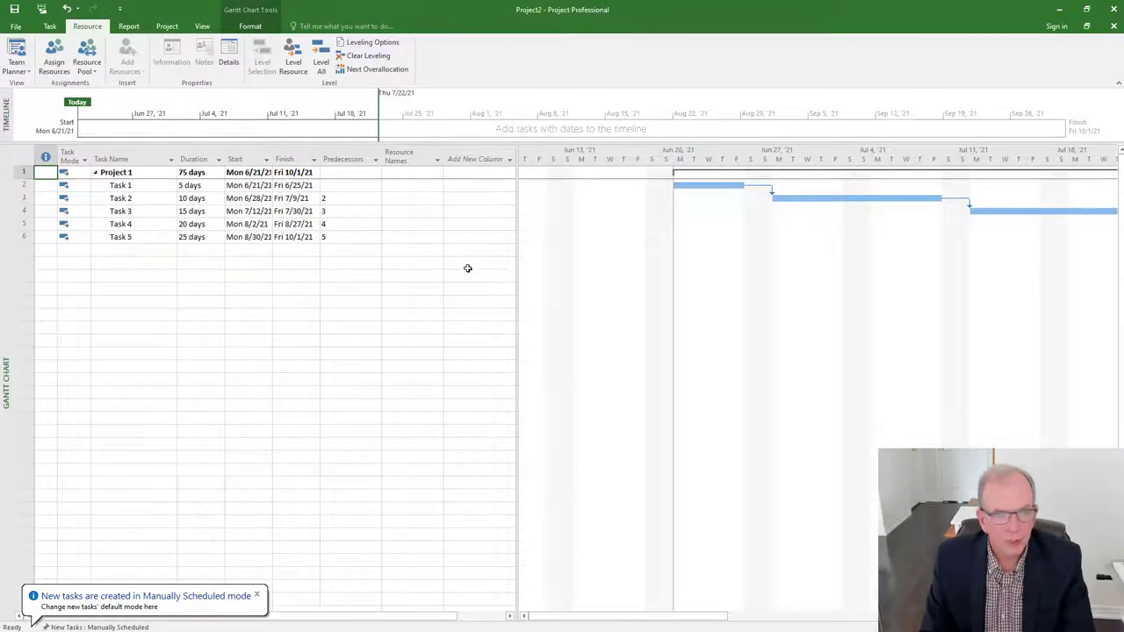
# Step: Check Project2's Resource Sheet and its list of assignable resources for existing entries, ending in the Gantt Chart view
pyautogui.rightClick(2, 324)
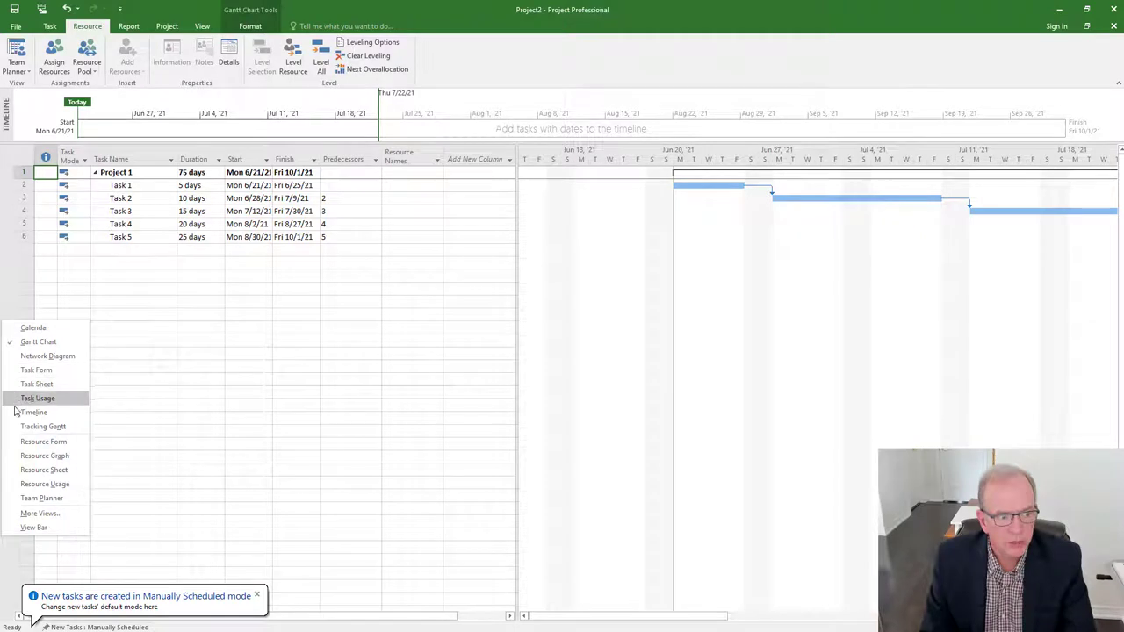
pyautogui.click(18, 468)
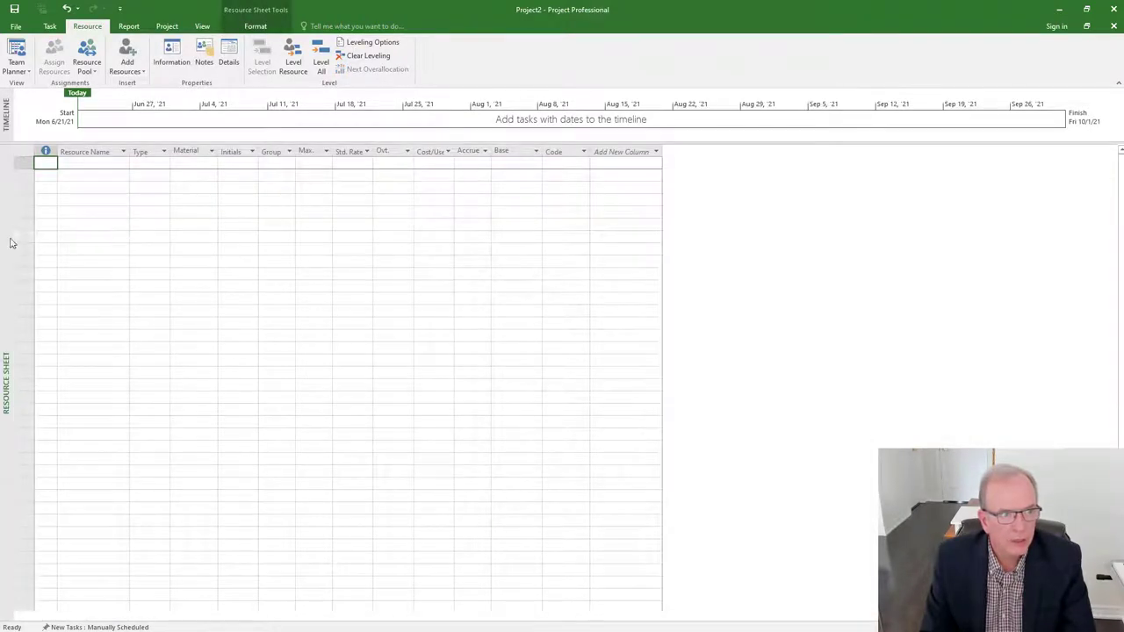
pyautogui.rightClick(3, 214)
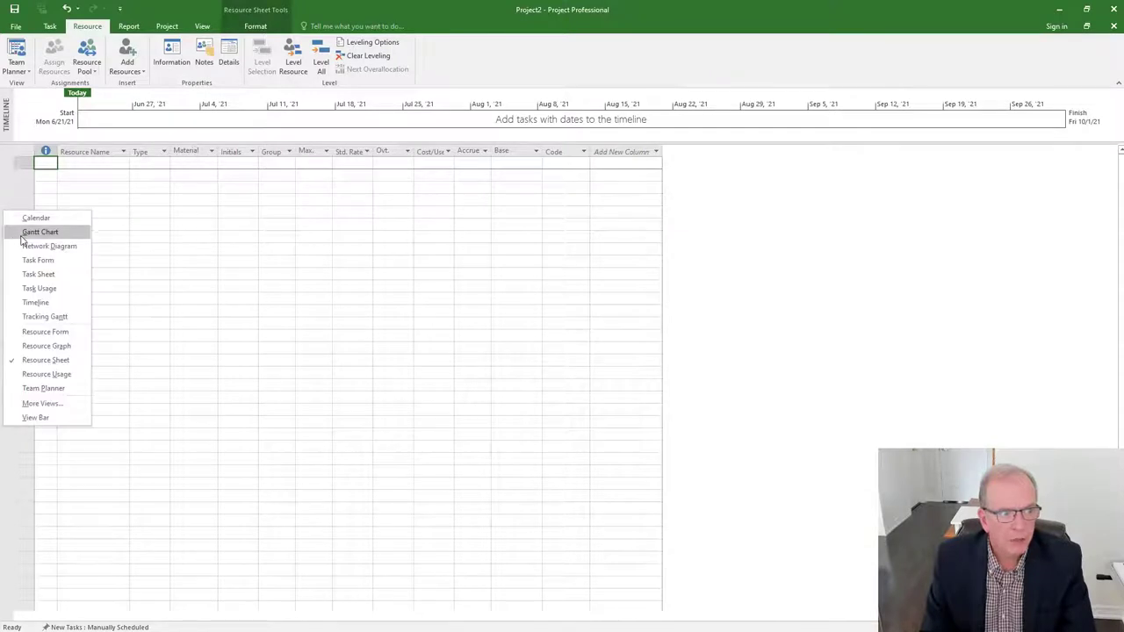
pyautogui.click(22, 236)
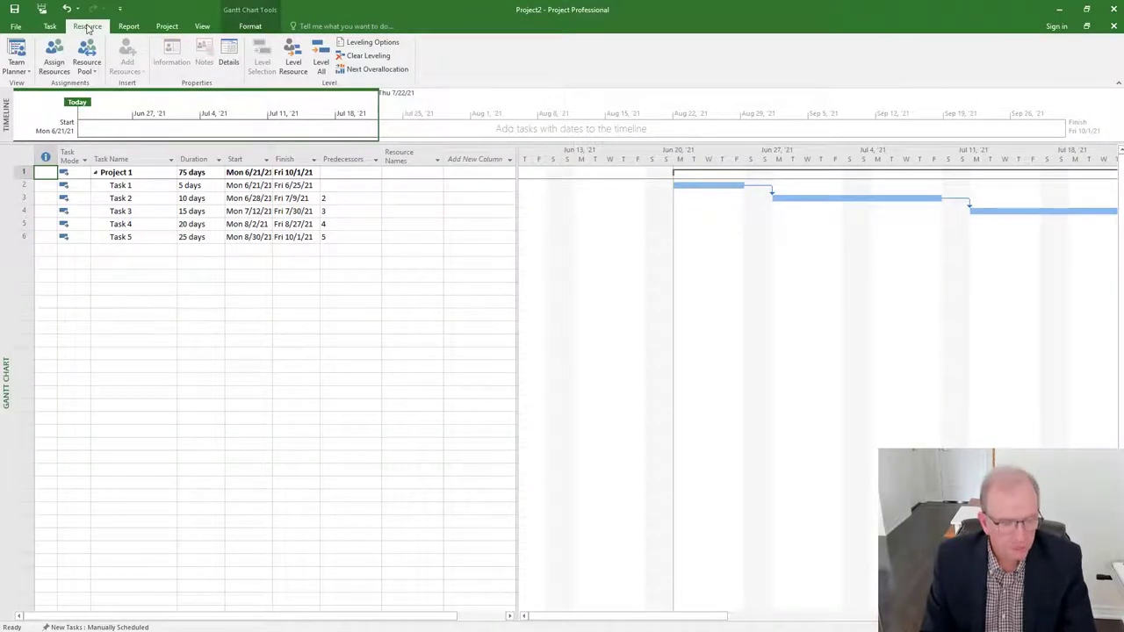
pyautogui.click(54, 54)
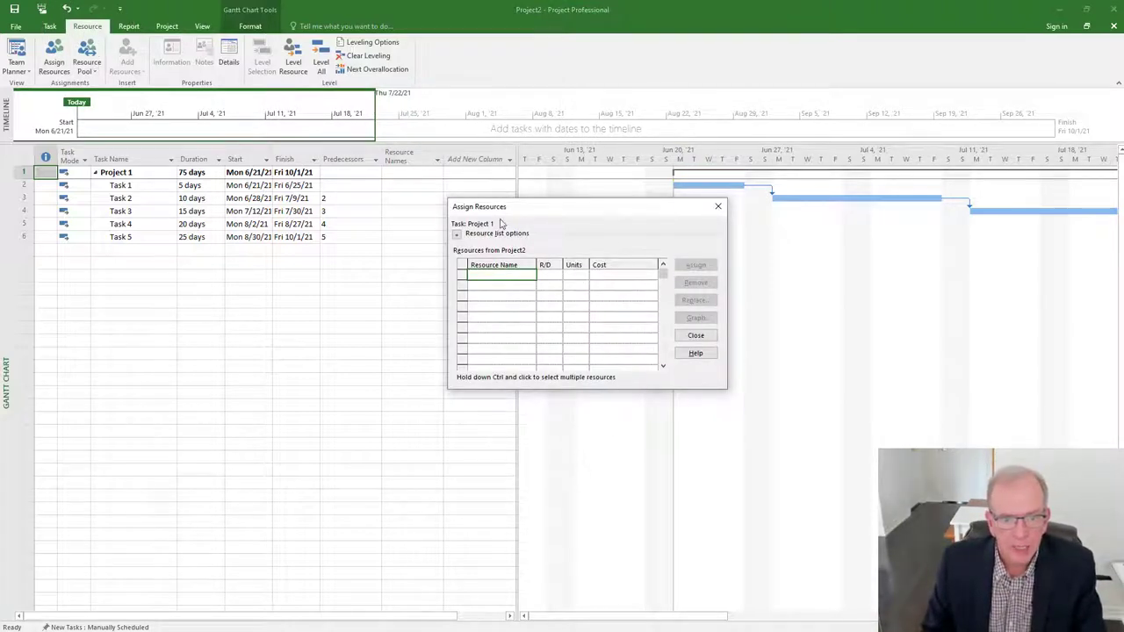
pyautogui.click(715, 211)
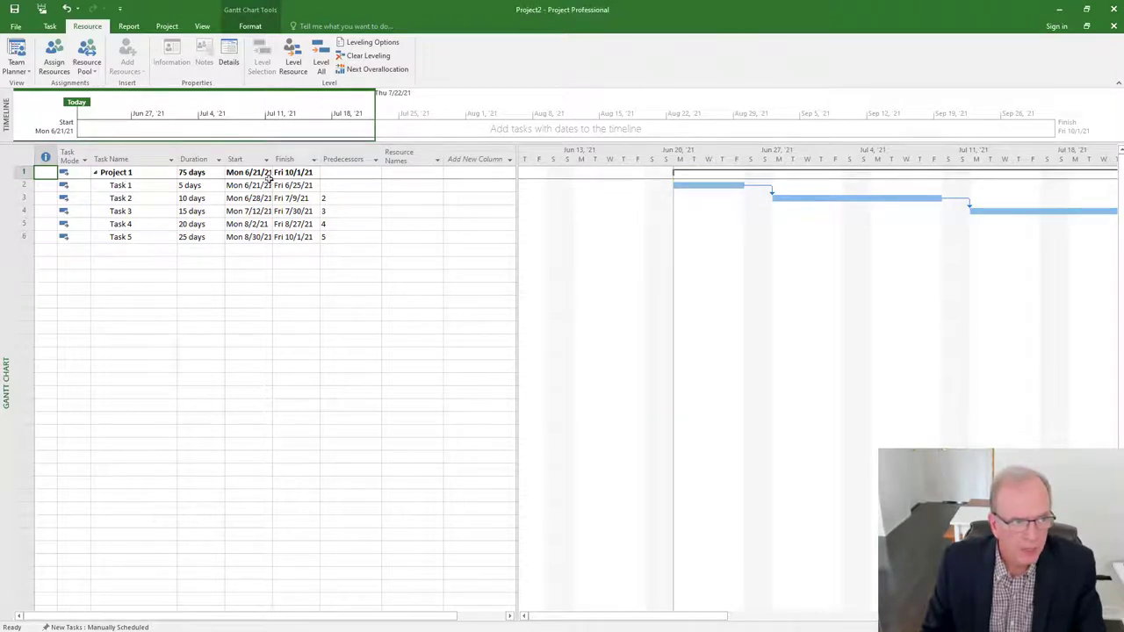
# Step: Share resources so that Project2 uses those from Resource Pool, with the pool taking precedence on conflicts
pyautogui.click(87, 75)
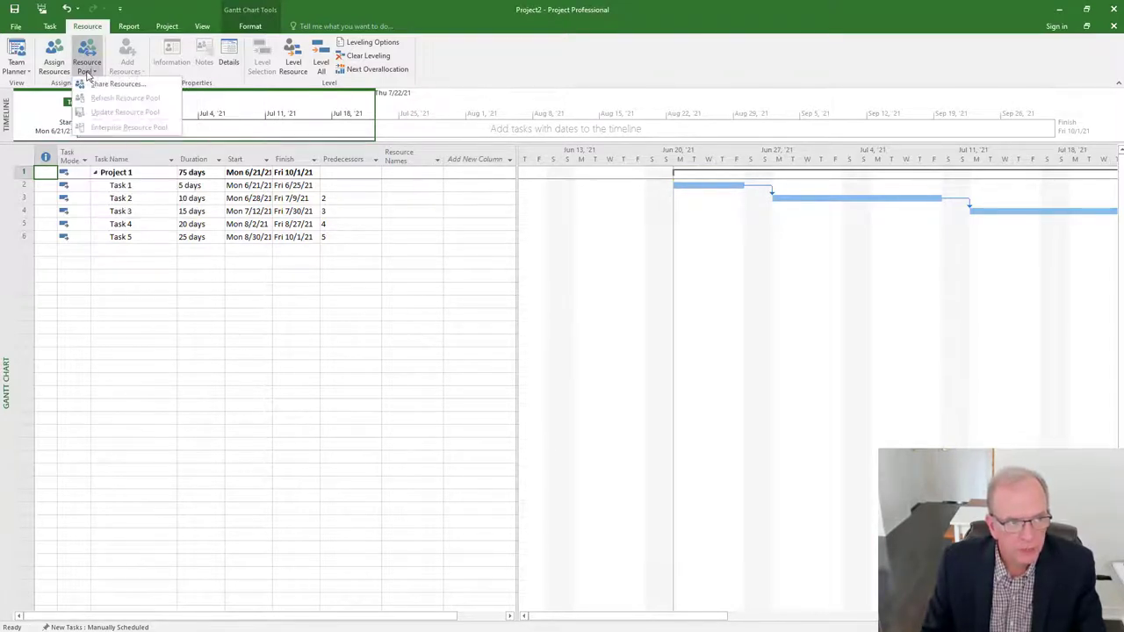
pyautogui.click(95, 84)
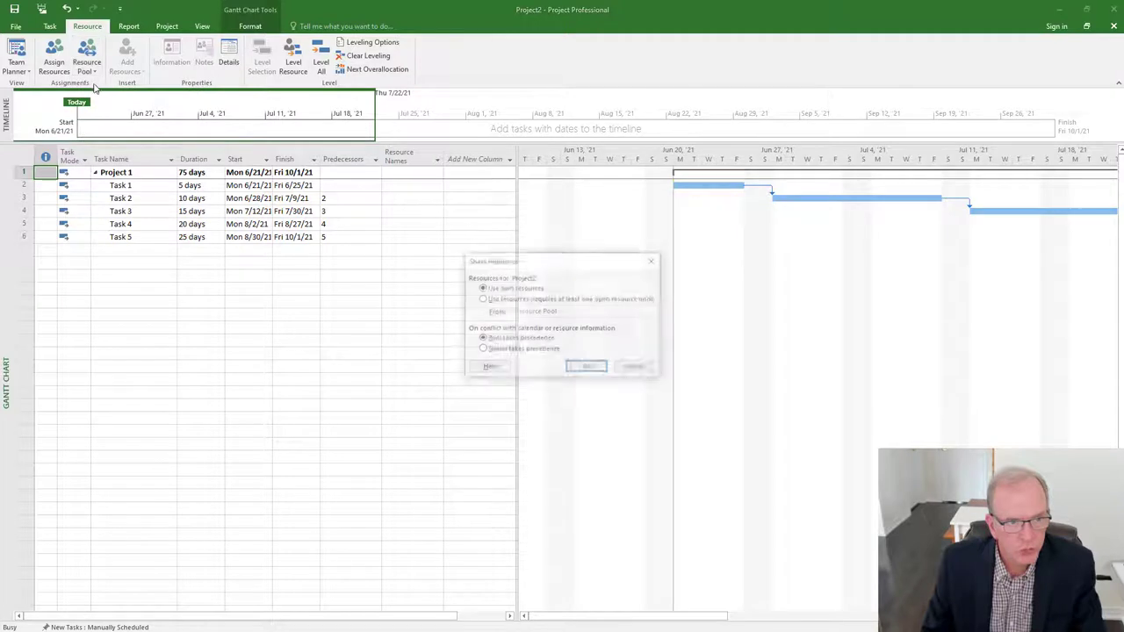
pyautogui.click(482, 299)
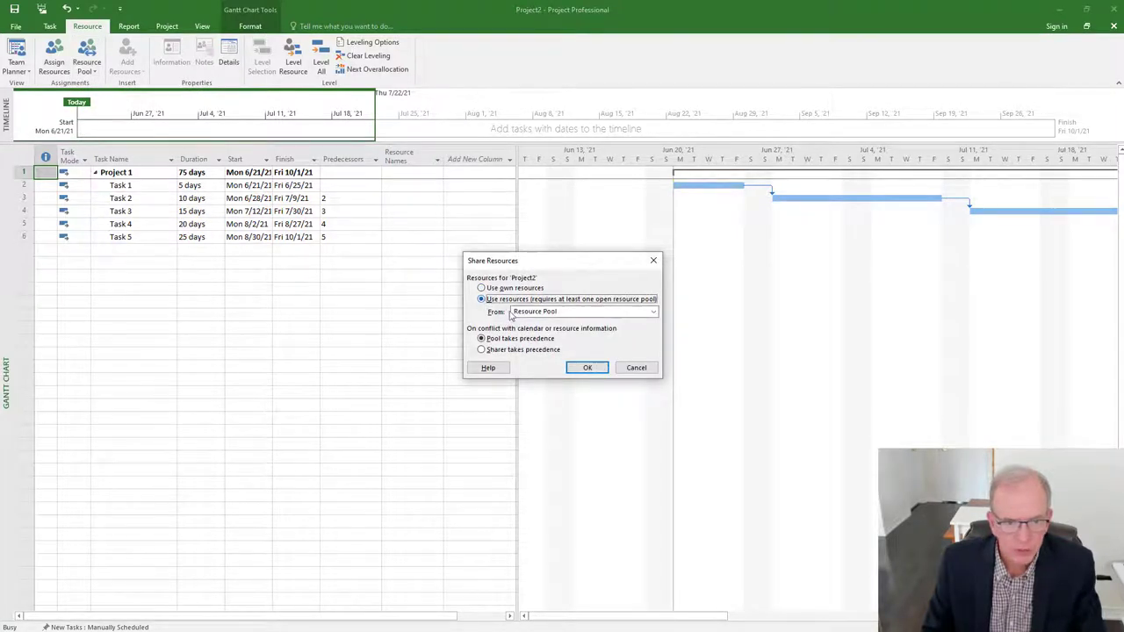
pyautogui.click(653, 312)
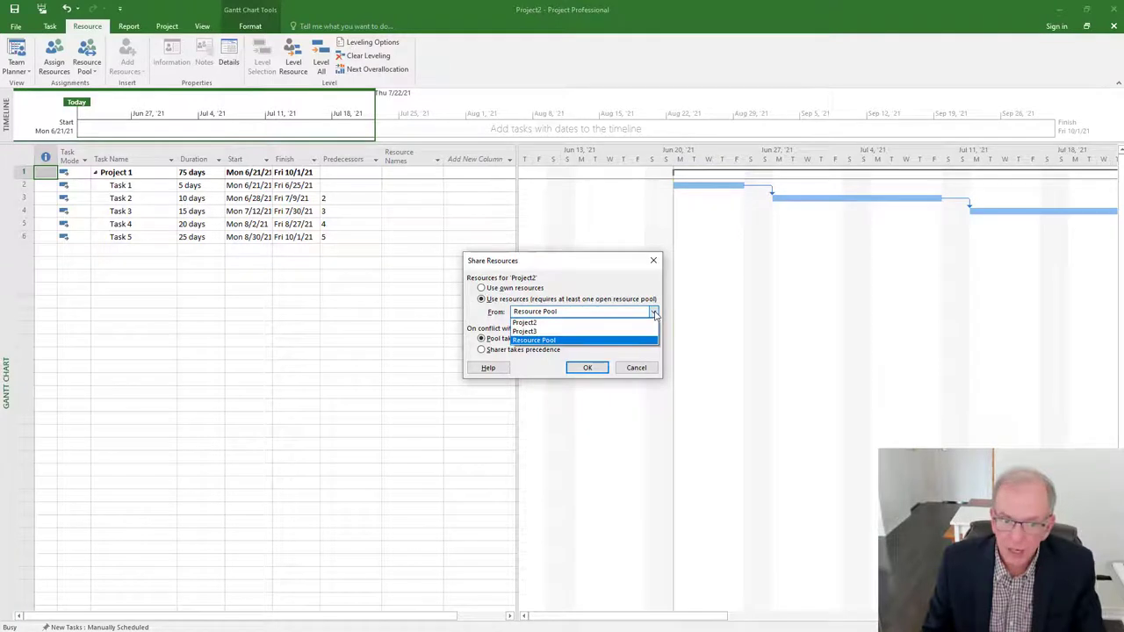
pyautogui.click(544, 341)
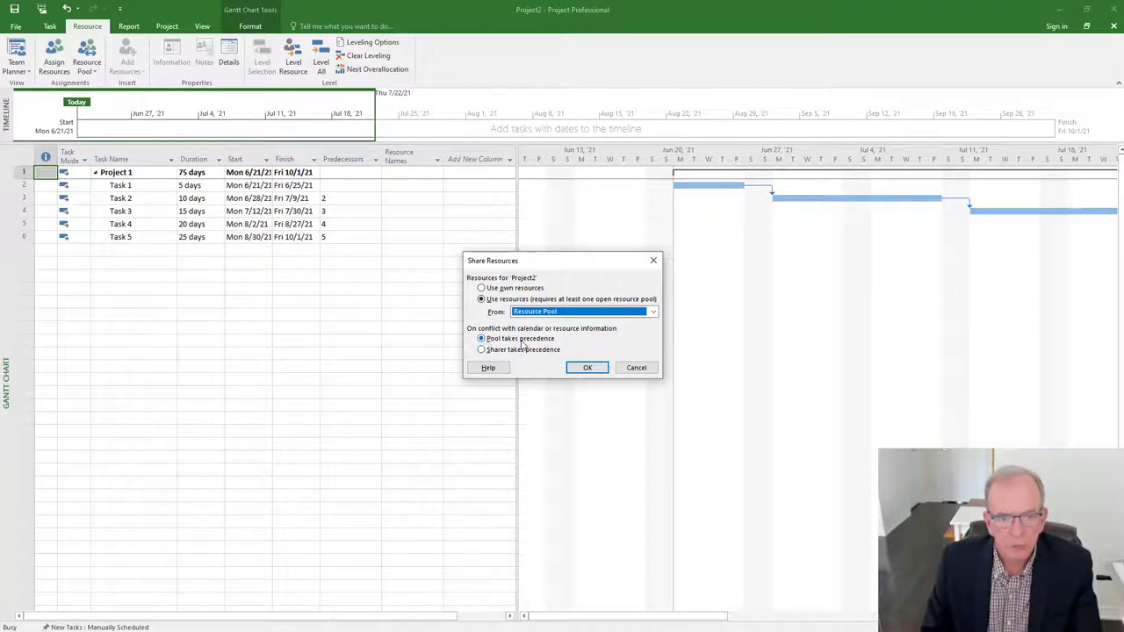
pyautogui.click(588, 368)
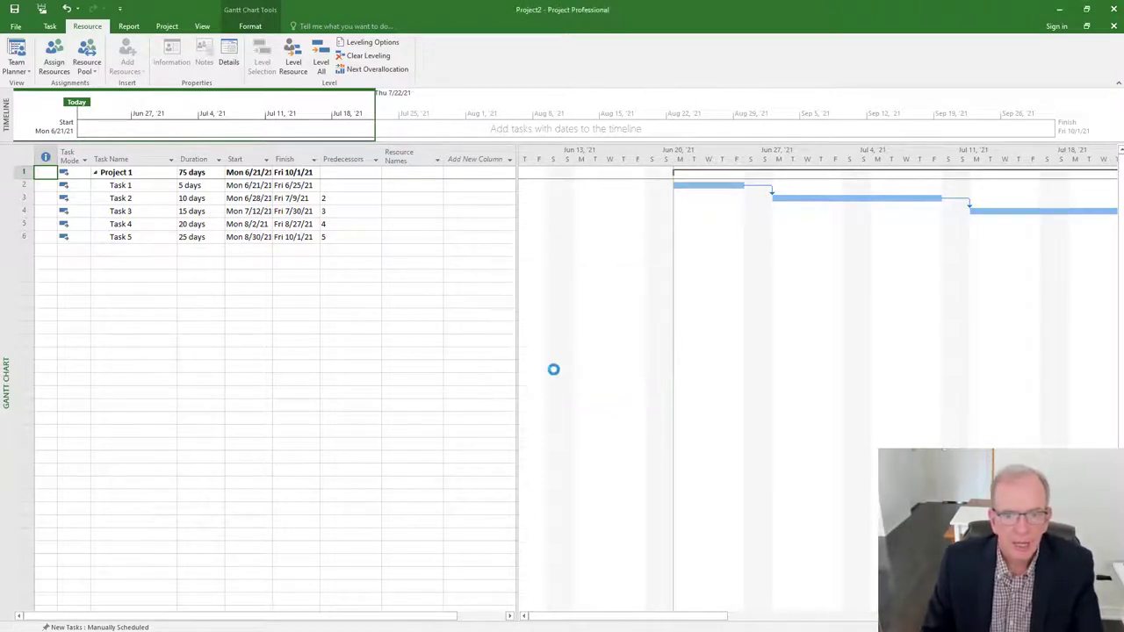
# Step: Assign the PM resource to the Project 1 summary task in the Project2 schedule
pyautogui.click(57, 64)
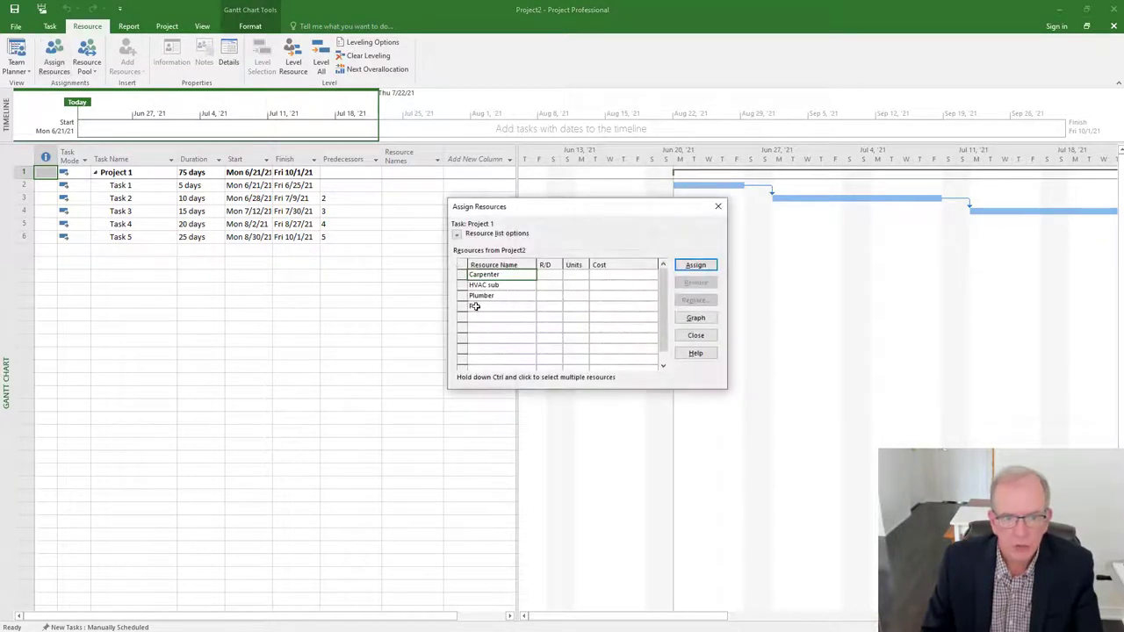
pyautogui.moveTo(553, 212); pyautogui.dragTo(480, 283)
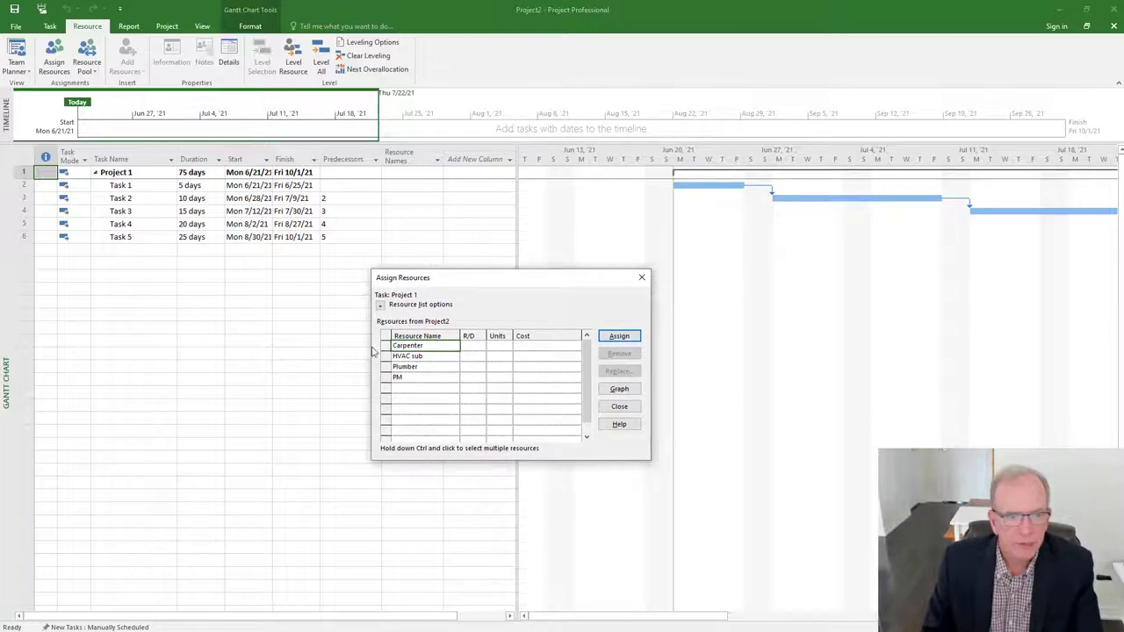
pyautogui.click(414, 380)
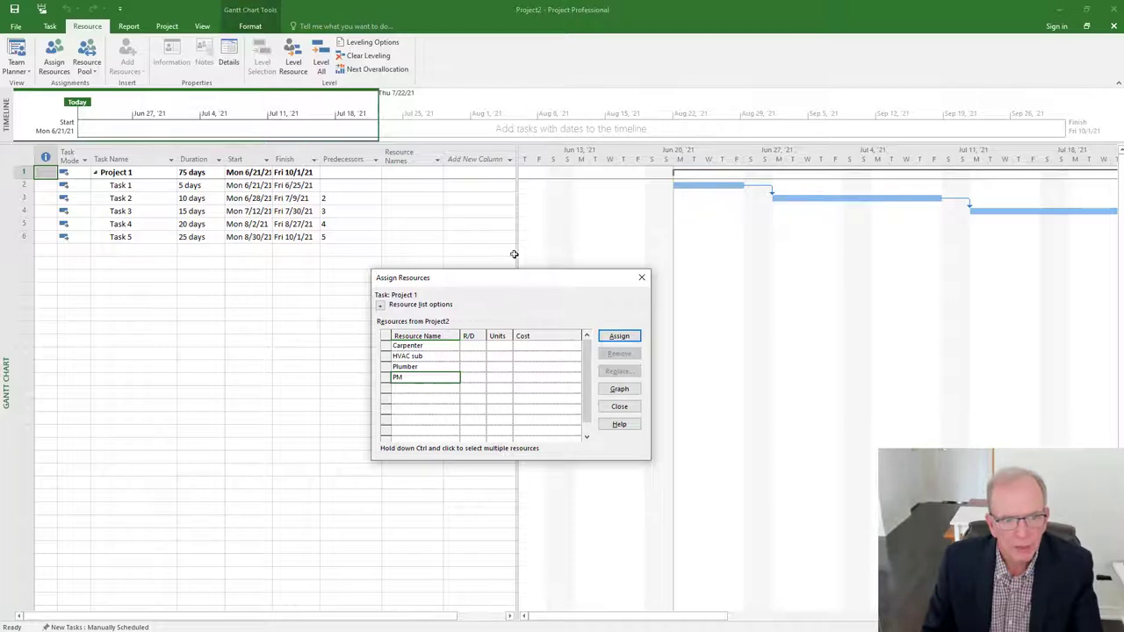
pyautogui.click(619, 337)
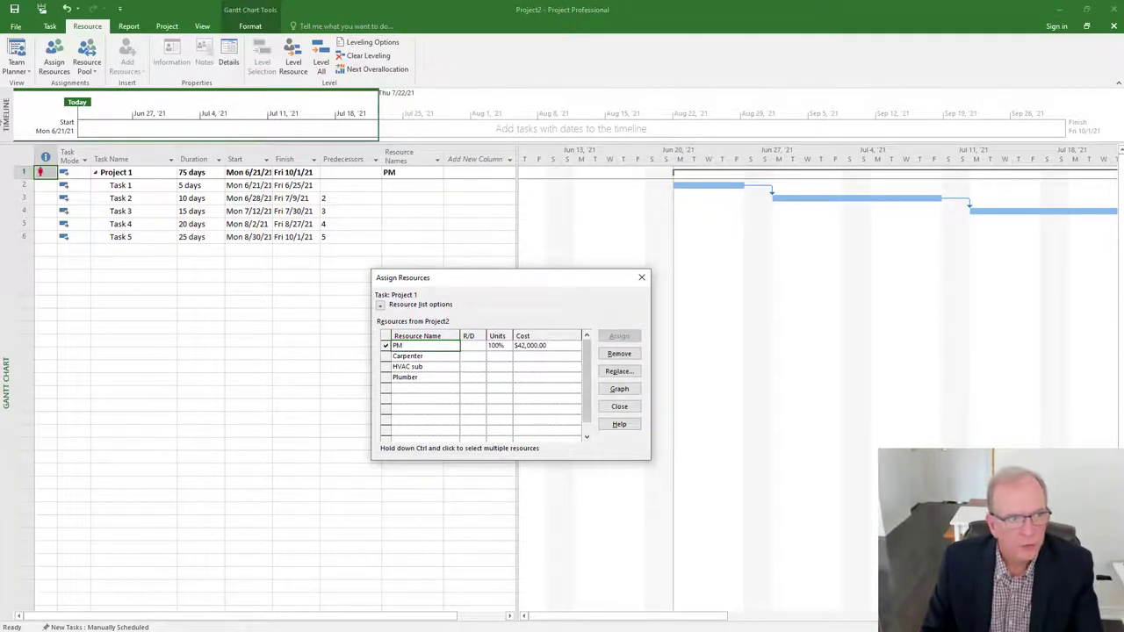
# Step: Assign the Carpenter resource to Task 1 in the Project2 schedule
pyautogui.moveTo(41, 174)
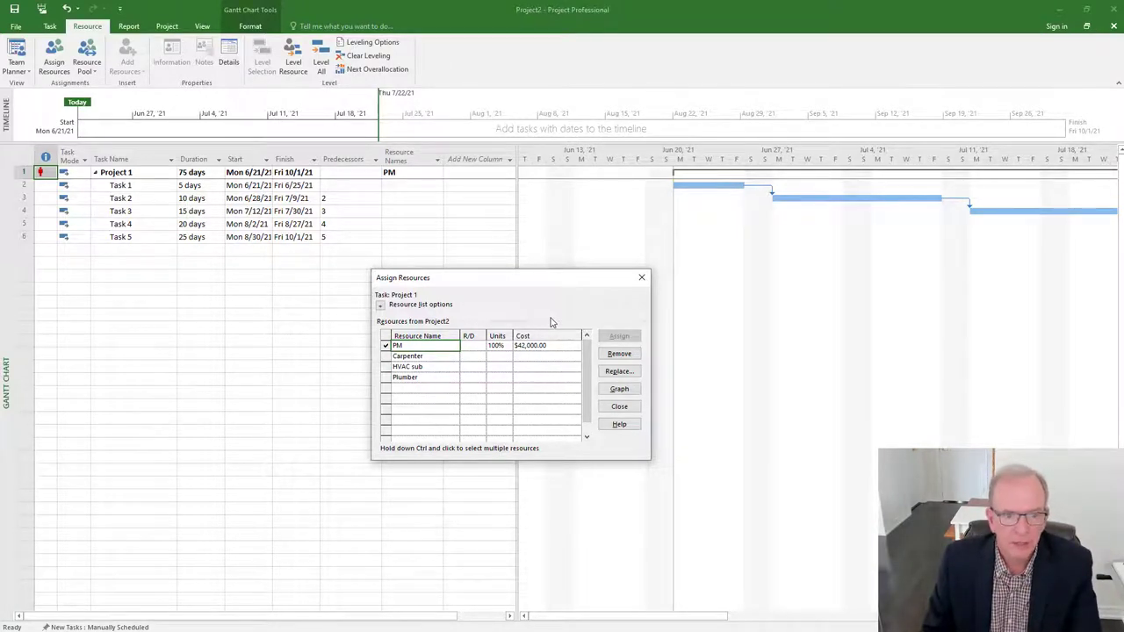
pyautogui.click(438, 355)
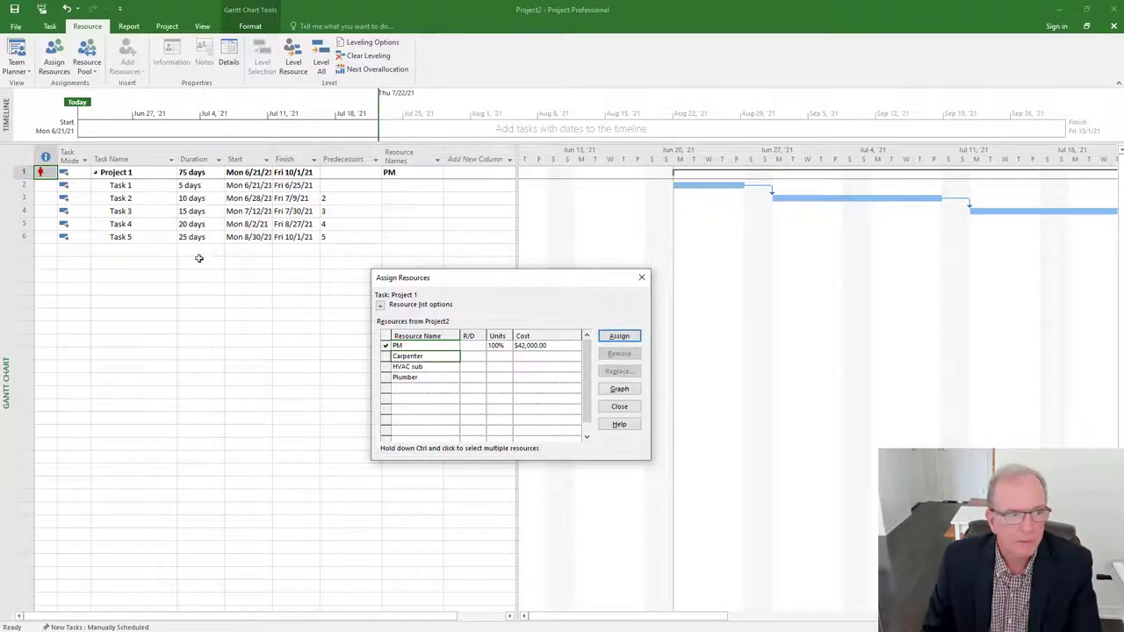
pyautogui.click(120, 185)
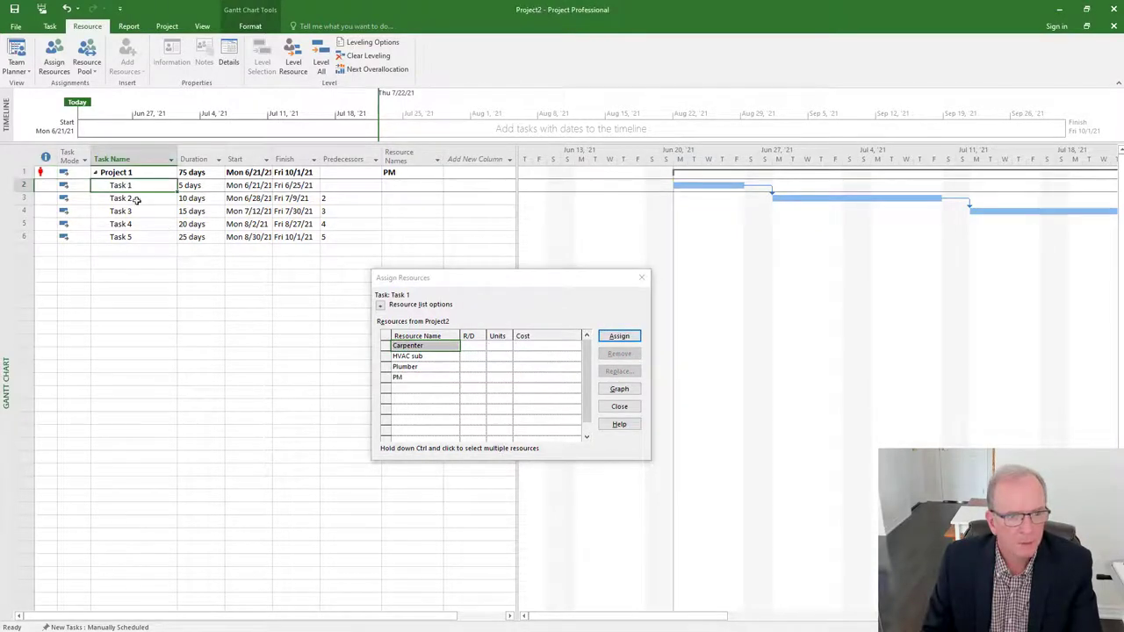
pyautogui.click(619, 337)
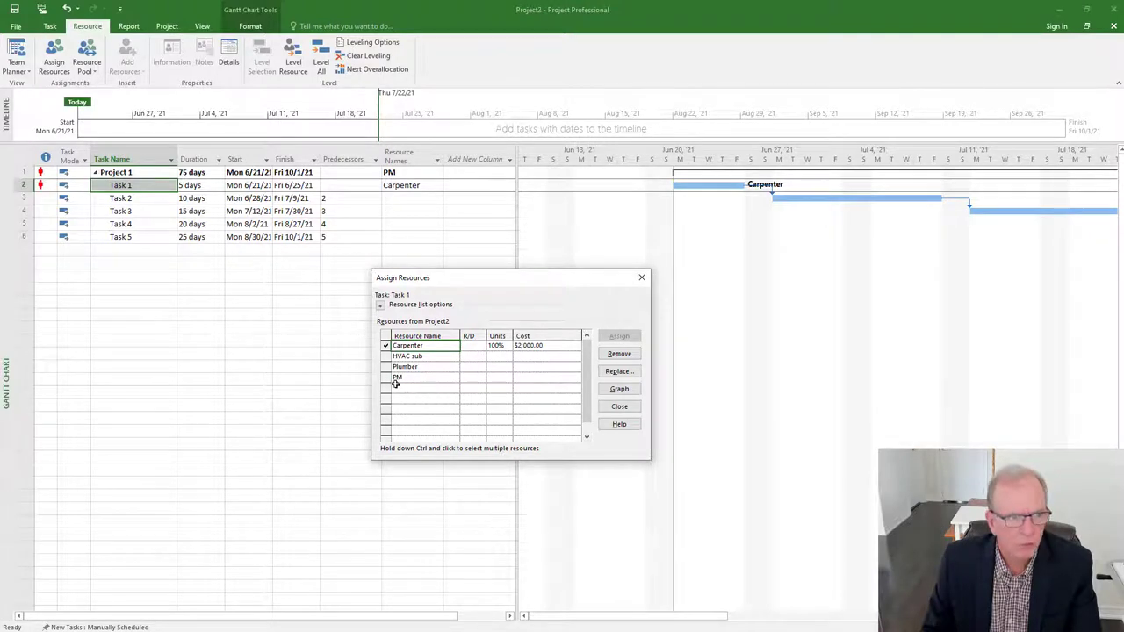
# Step: Assign the HVAC sub resource to Task 2 with a cost of $20,000
pyautogui.click(429, 356)
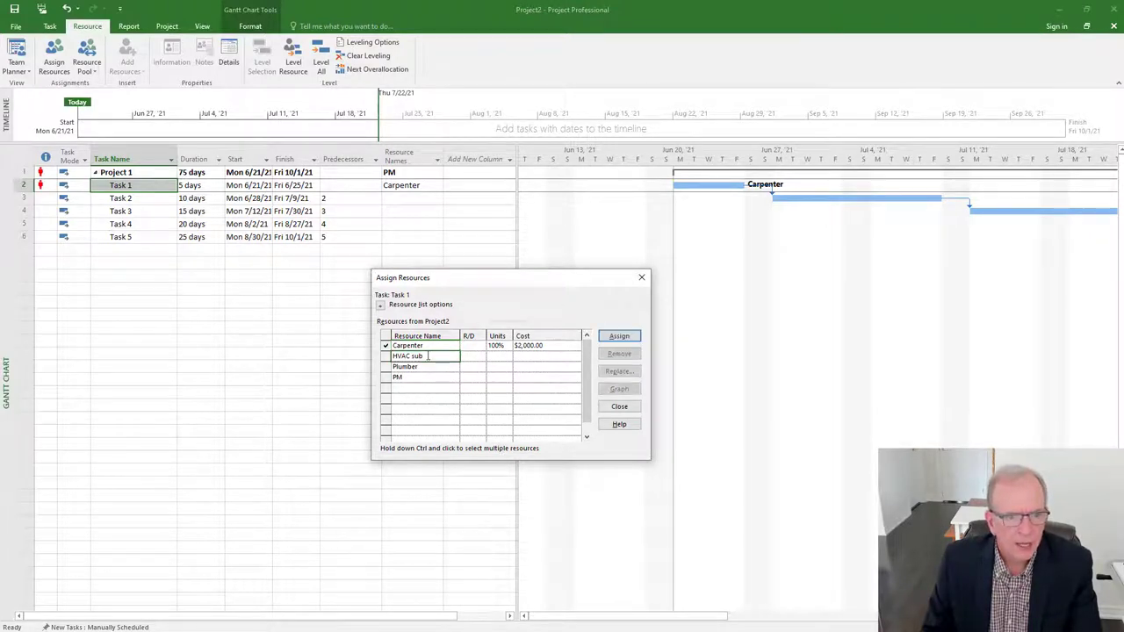
pyautogui.click(122, 199)
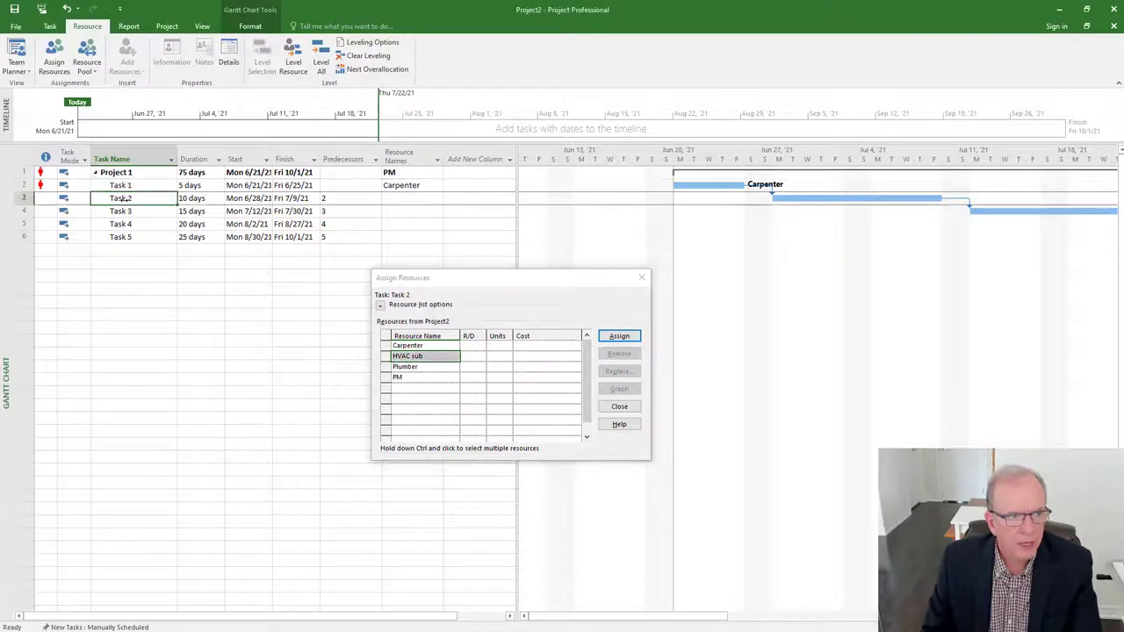
pyautogui.click(548, 356)
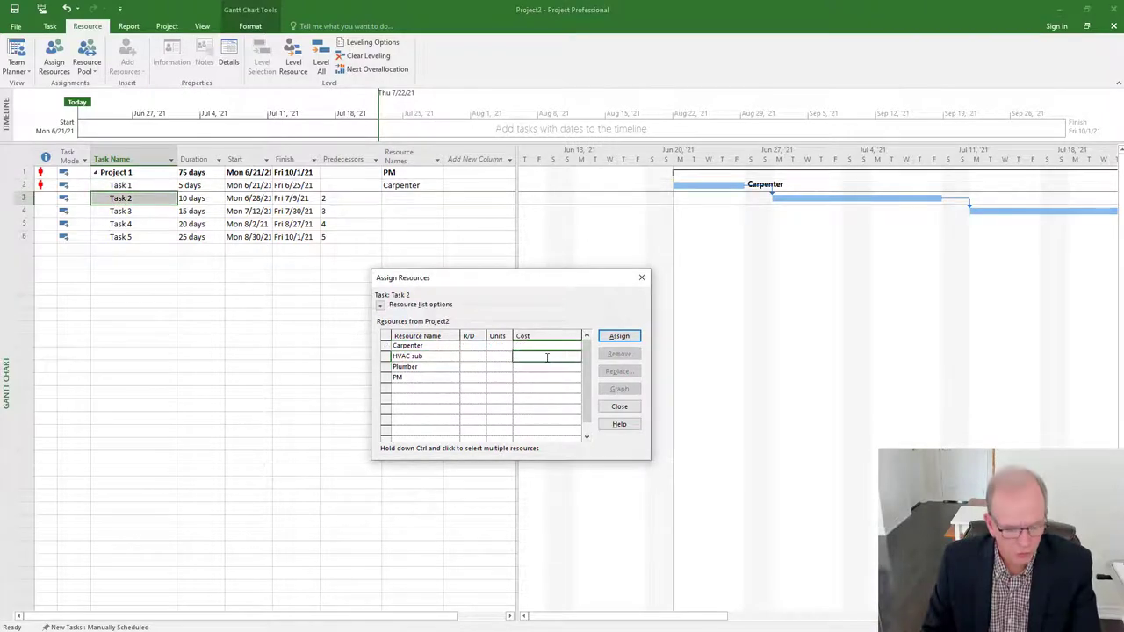
pyautogui.write('20,')
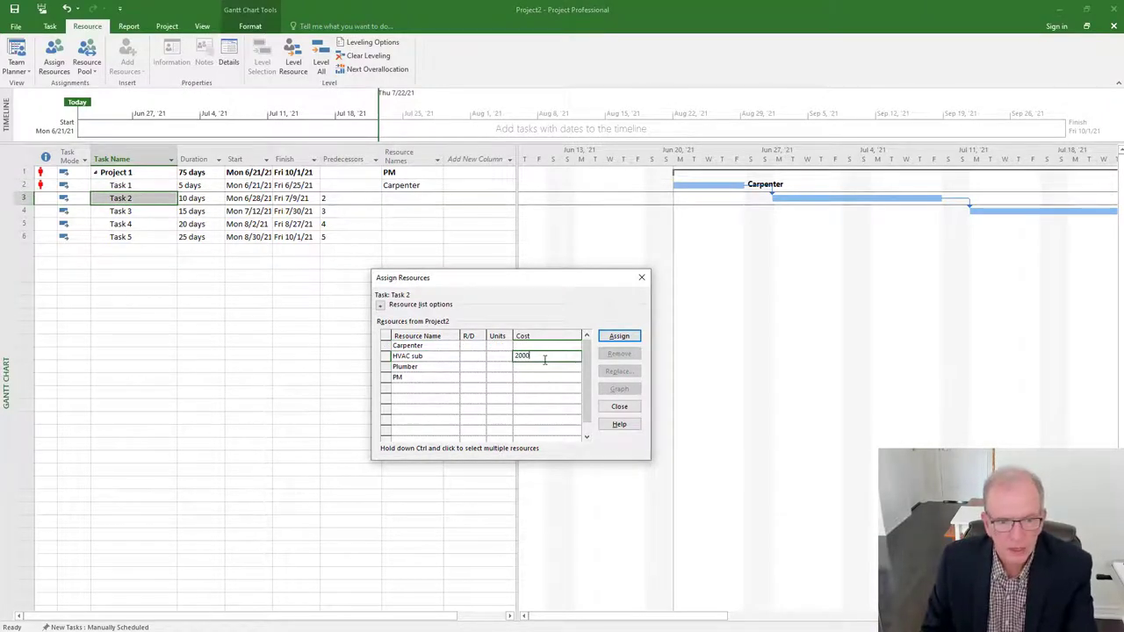
pyautogui.write('000')
pyautogui.click(533, 375)
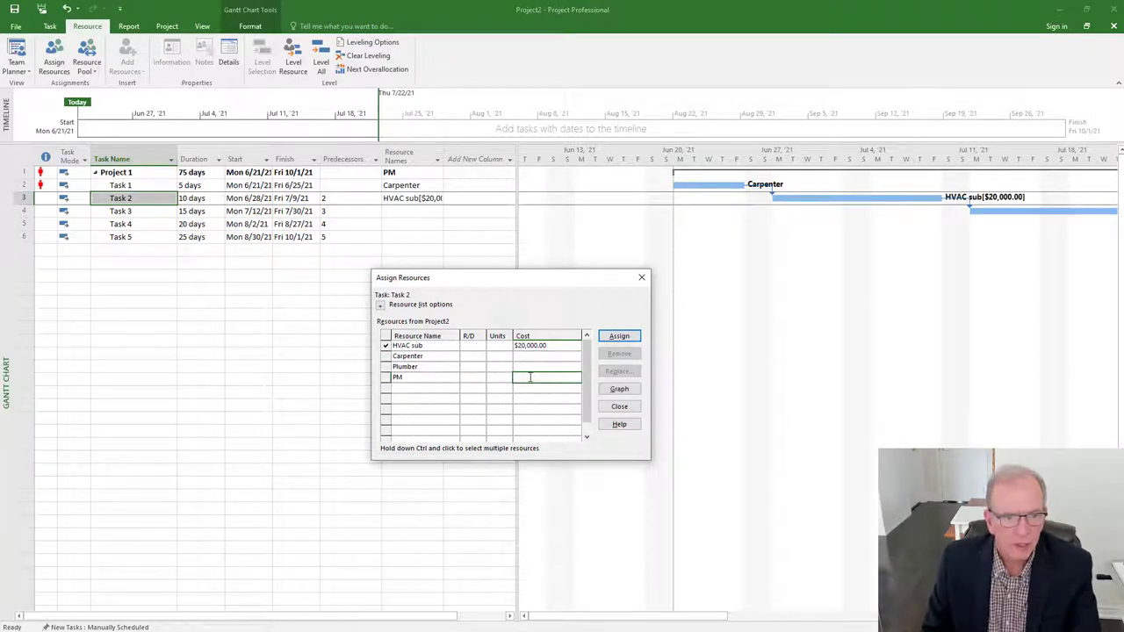
# Step: Assign the Plumber resource to Task 3 with a cost of $30,000 and finish assigning resources
pyautogui.click(133, 212)
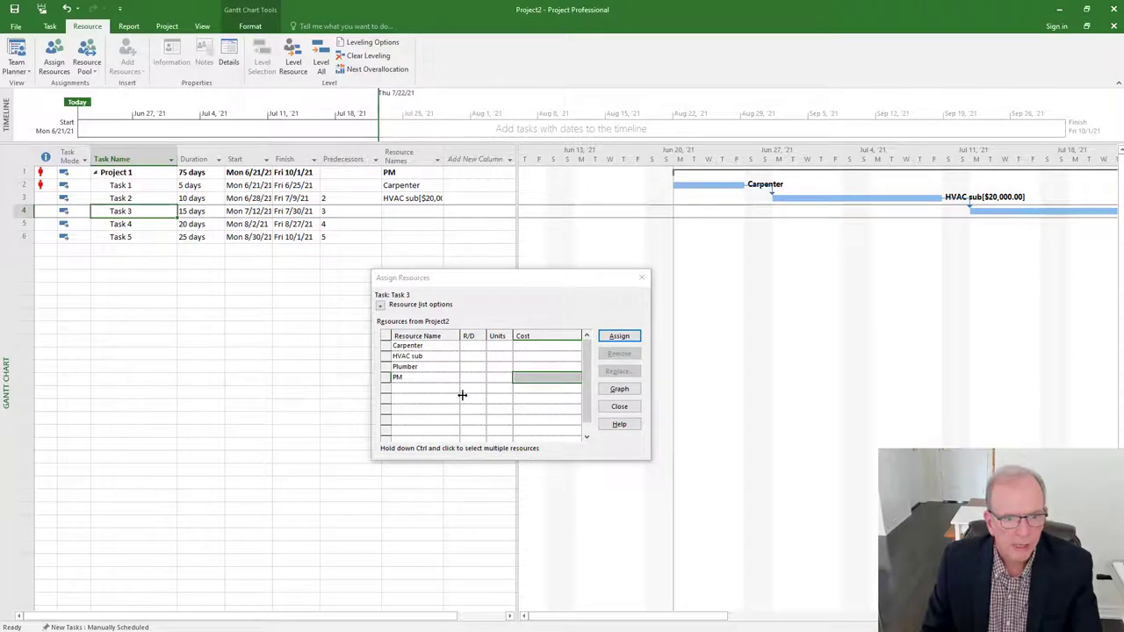
pyautogui.click(441, 367)
pyautogui.click(619, 336)
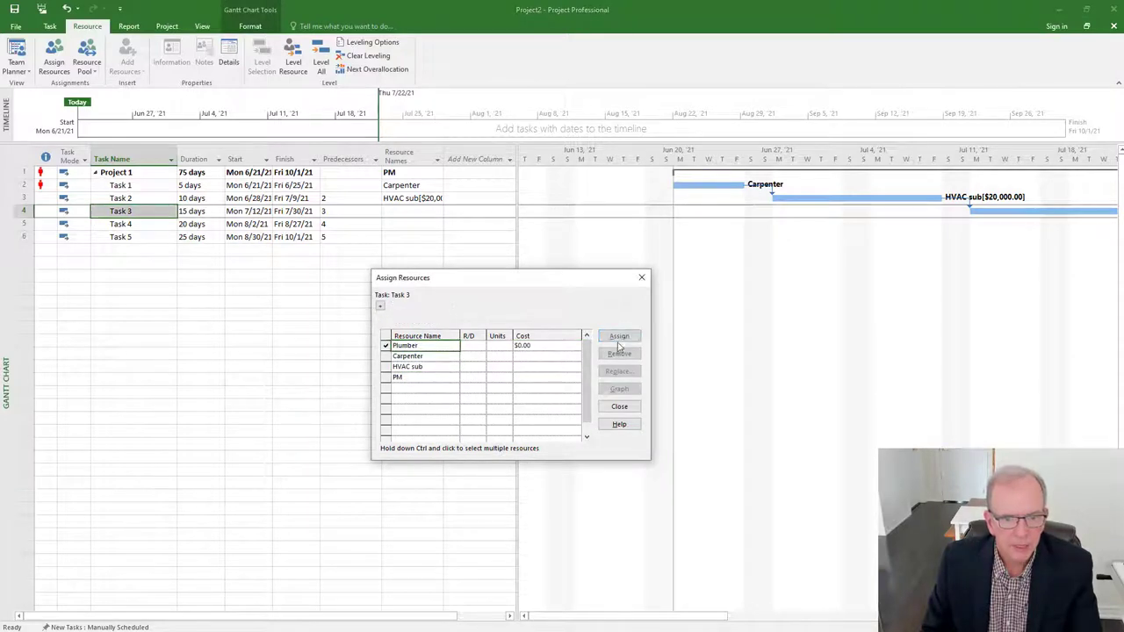
pyautogui.click(556, 350)
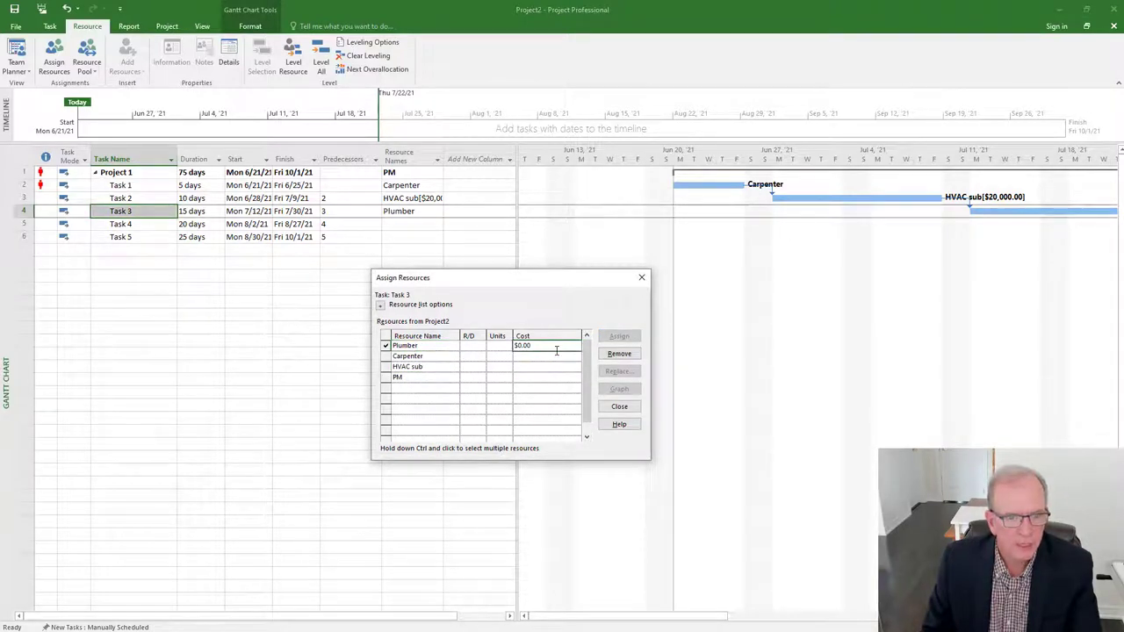
pyautogui.write('15000')
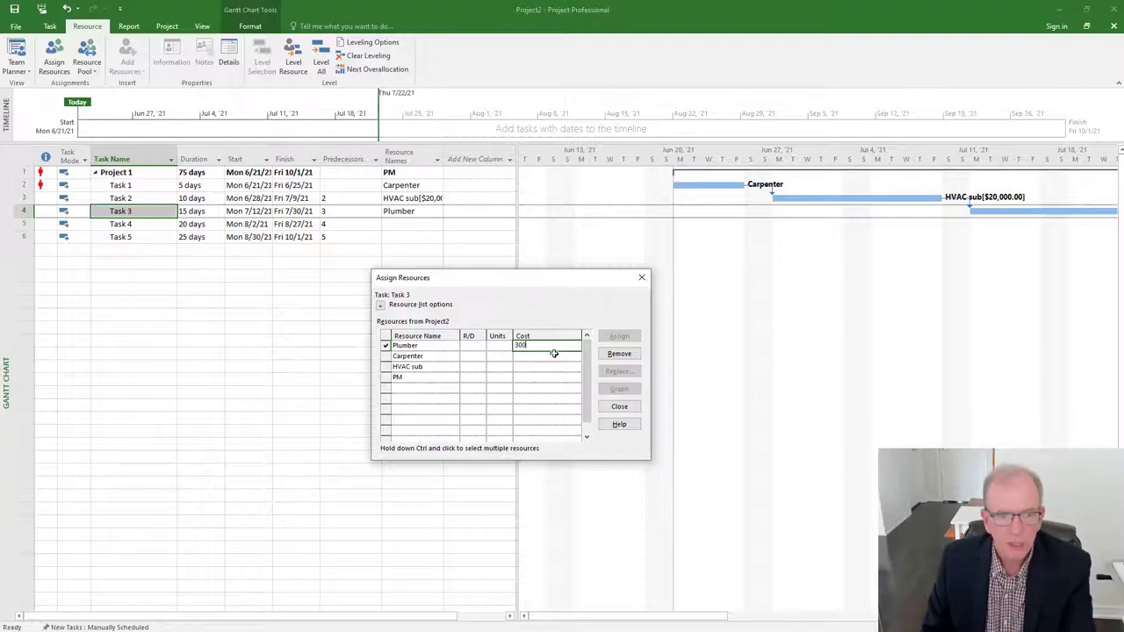
pyautogui.click(555, 381)
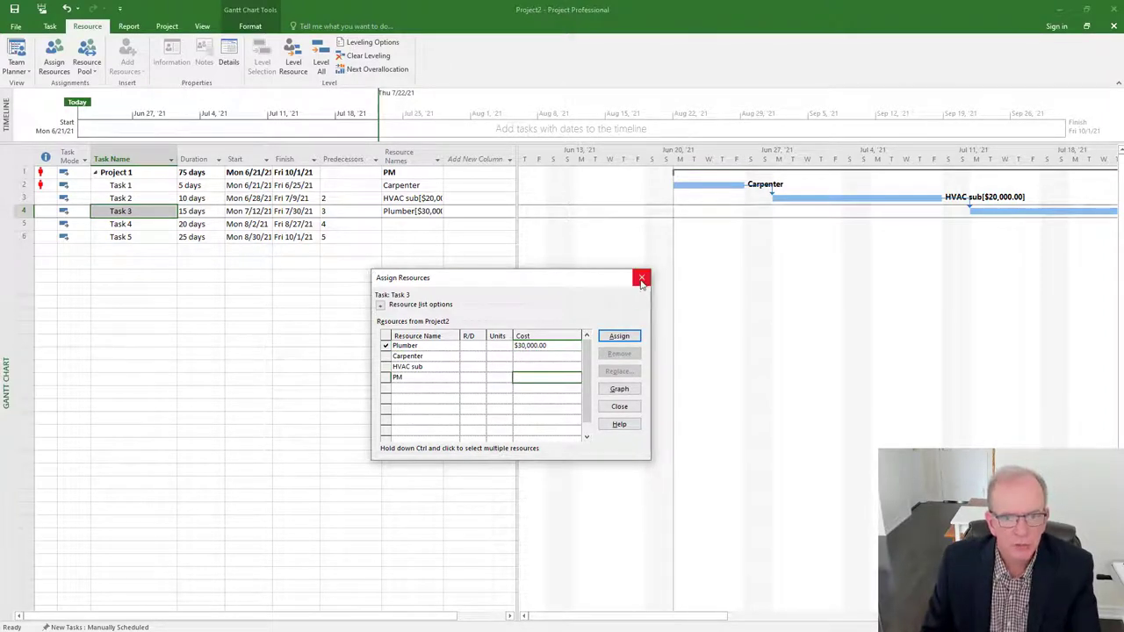
pyautogui.click(618, 407)
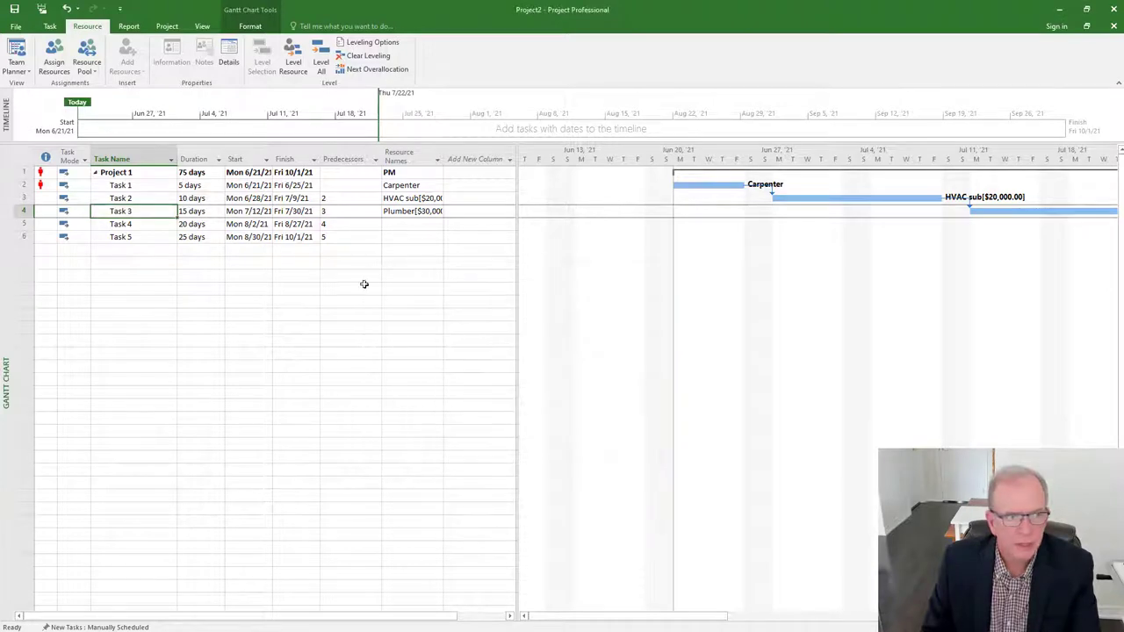
# Step: Review Project2's task costs in the Cost table and its shared resources in the Resource Sheet
pyautogui.rightClick(24, 158)
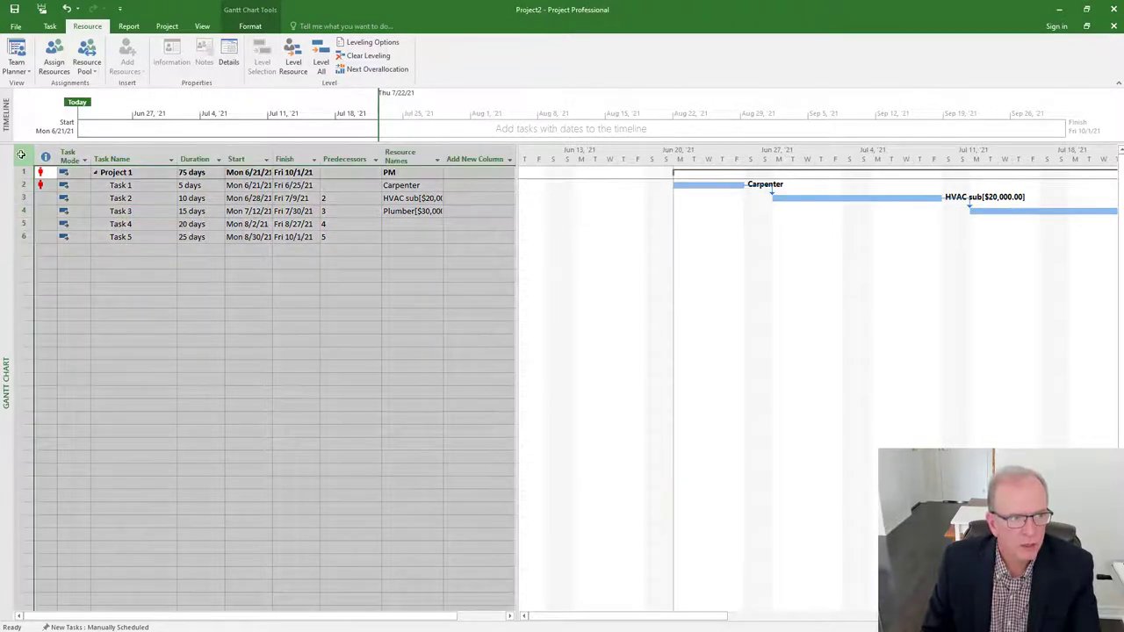
pyautogui.click(47, 178)
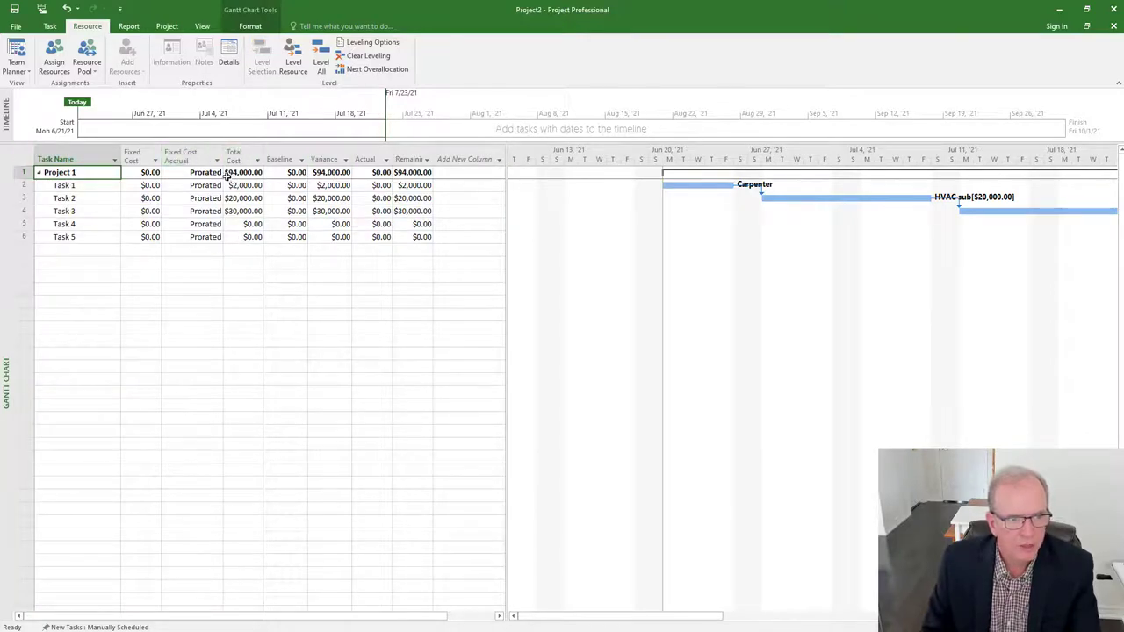
pyautogui.rightClick(4, 339)
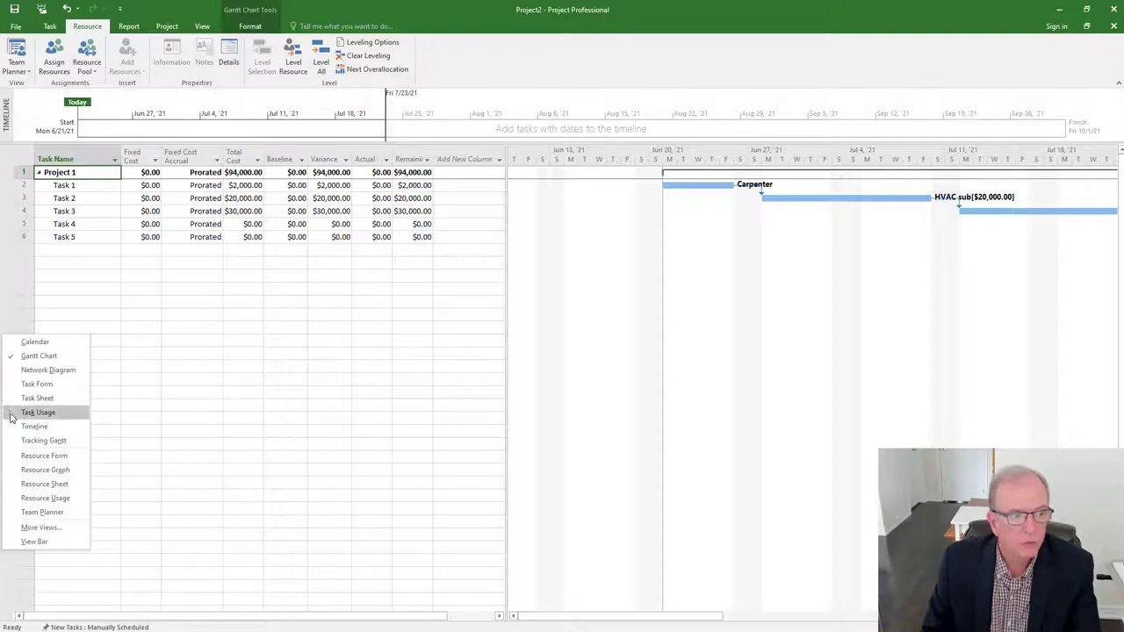
pyautogui.click(21, 485)
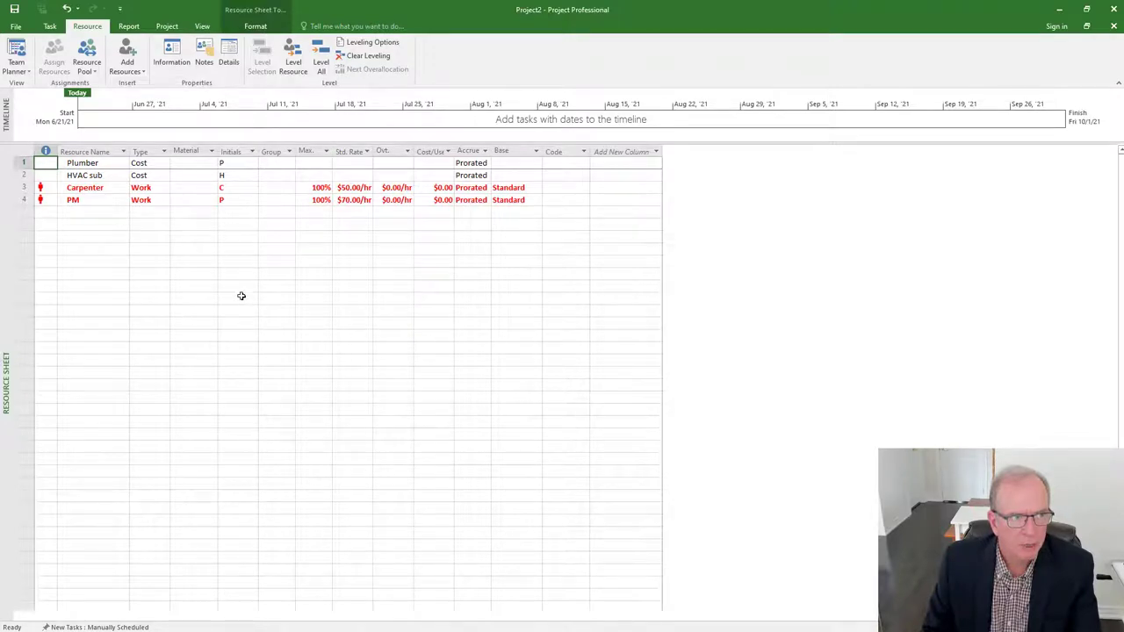
# Step: Switch to the open Resource Pool file and check its resource list for overallocated resources
pyautogui.click(17, 27)
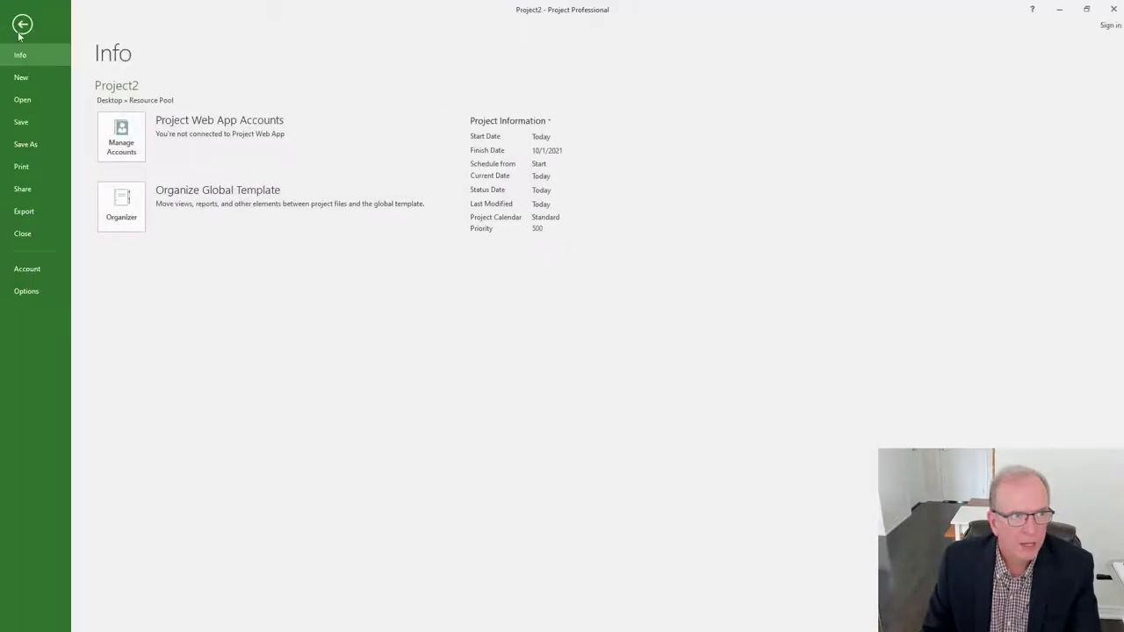
pyautogui.click(21, 24)
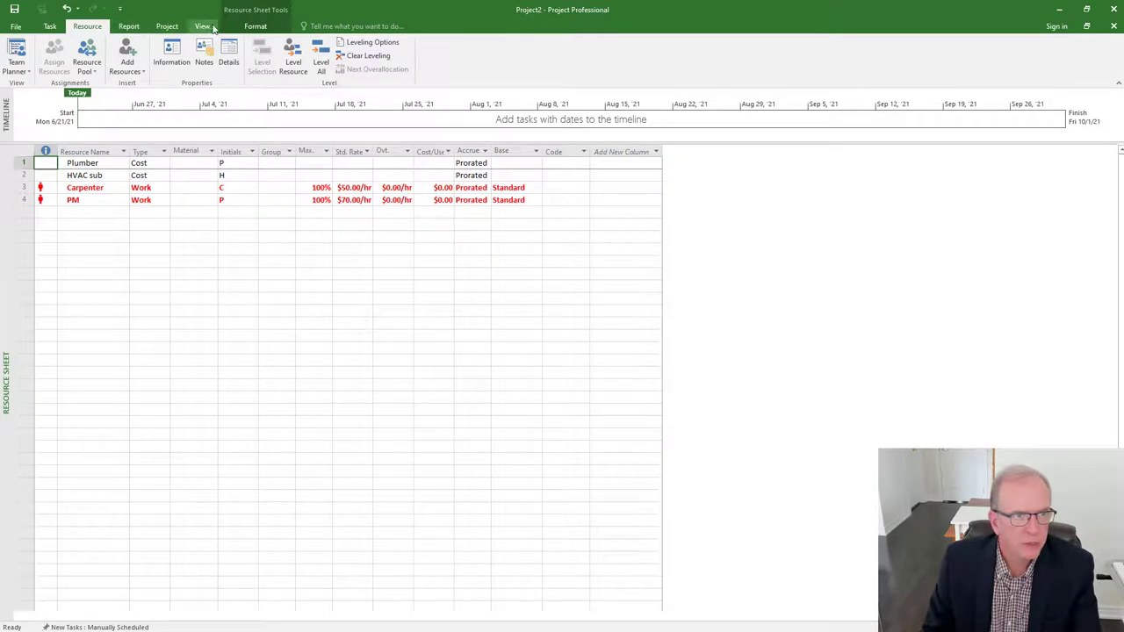
pyautogui.click(202, 26)
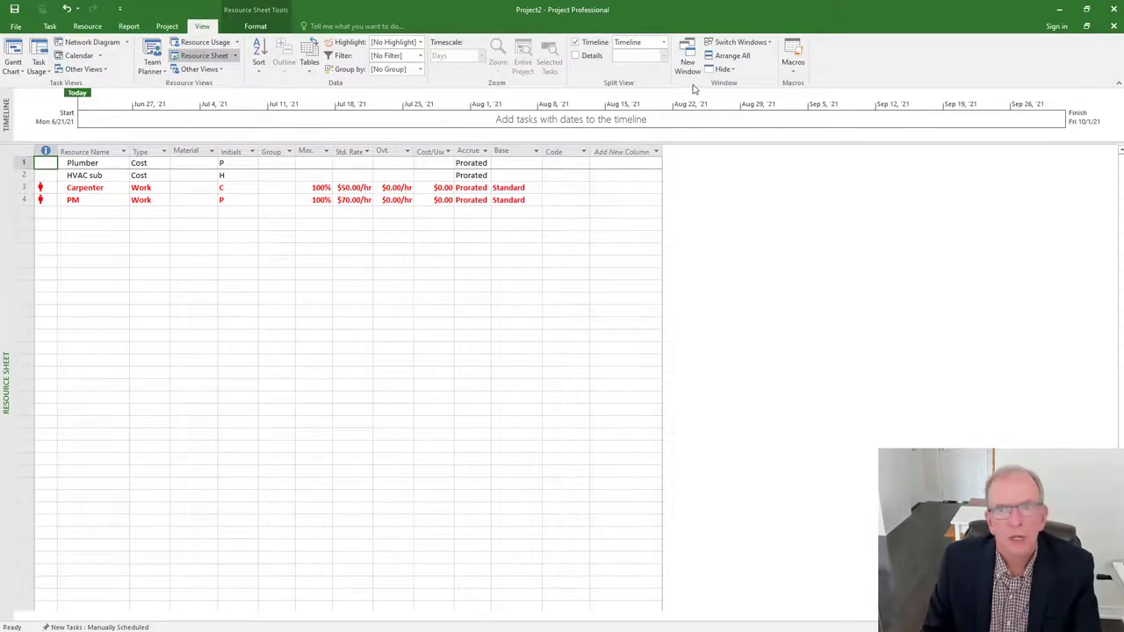
pyautogui.click(755, 43)
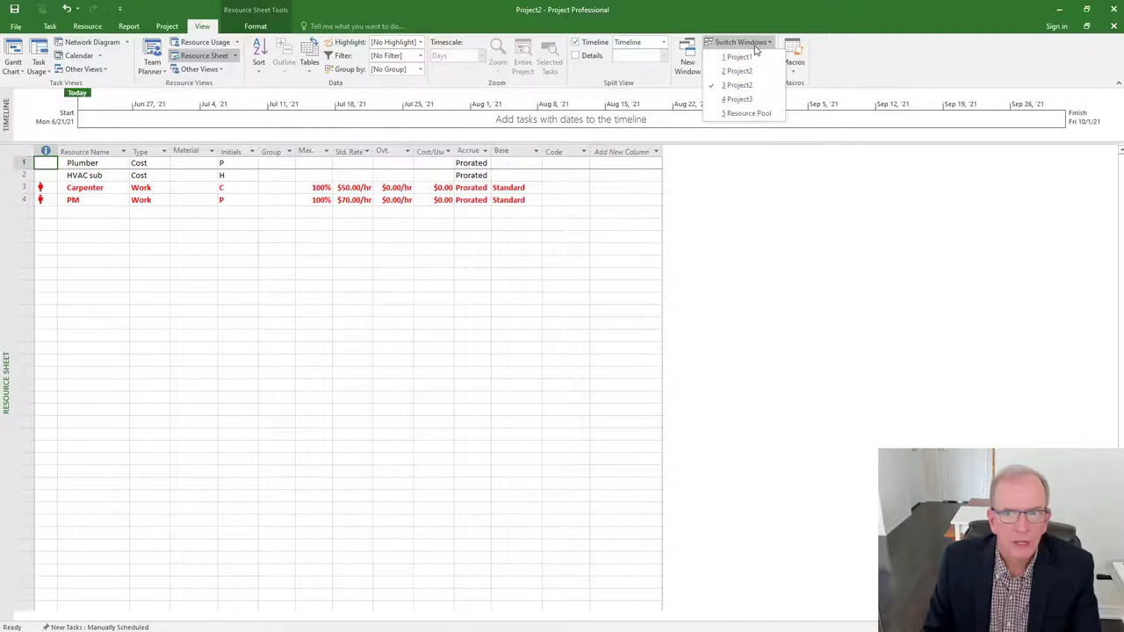
pyautogui.click(746, 115)
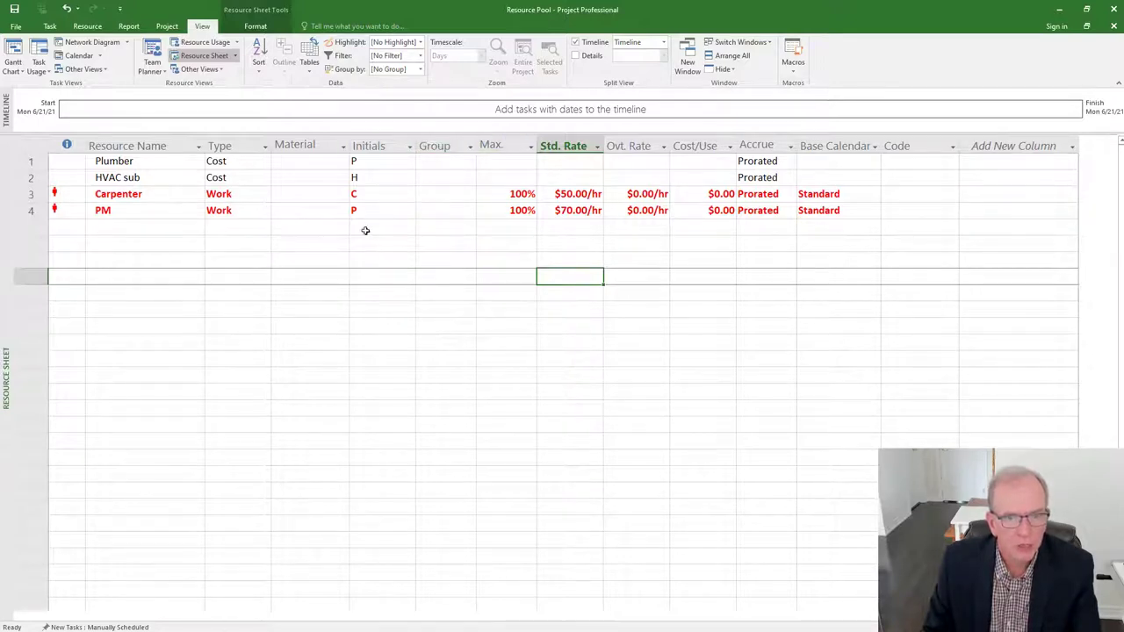
# Step: Create a new blank project
pyautogui.click(15, 27)
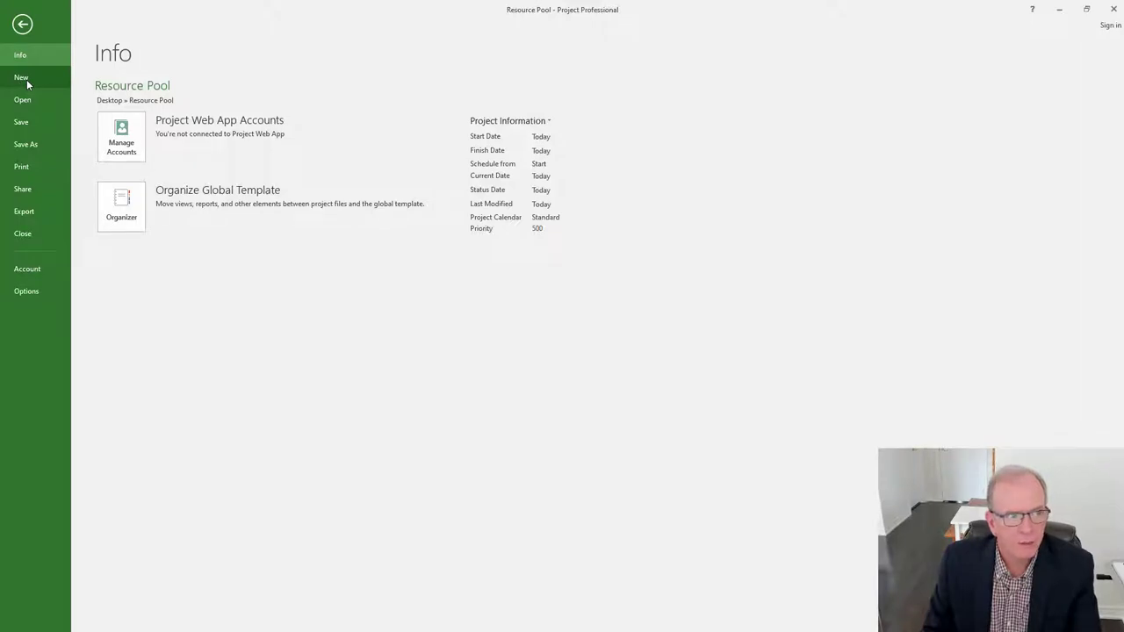
pyautogui.click(26, 79)
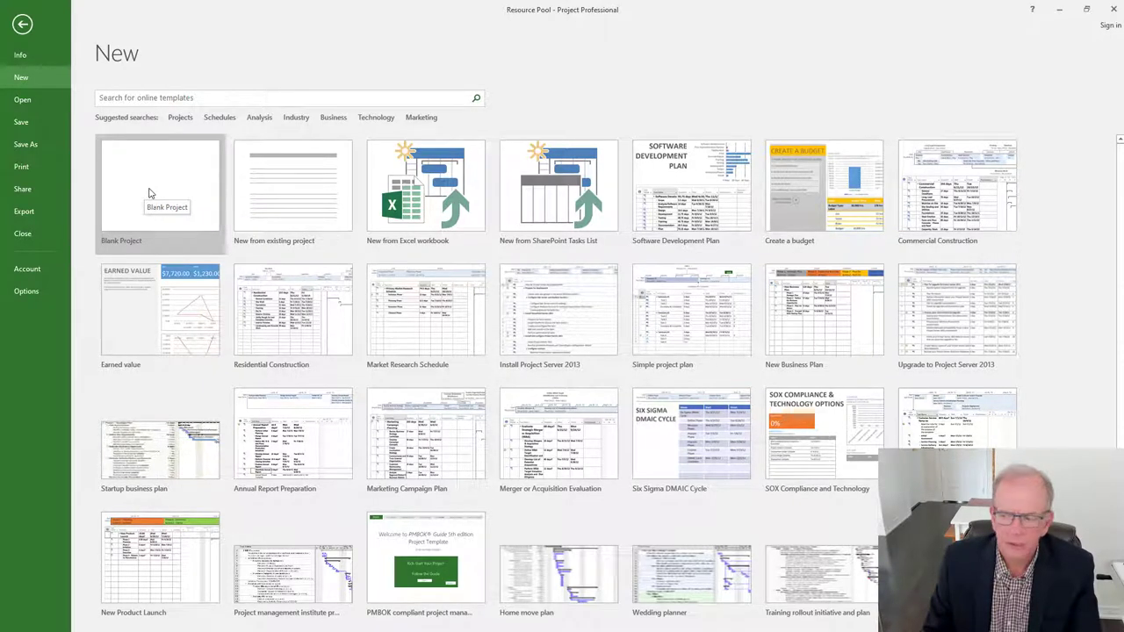
pyautogui.click(149, 193)
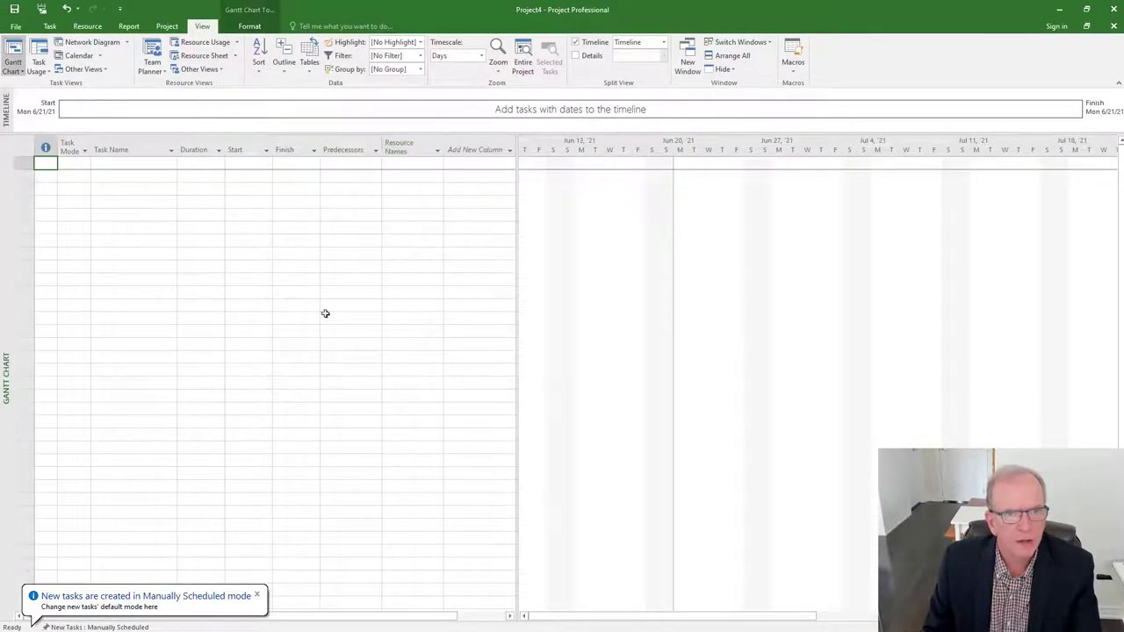
# Step: Save the new blank project as Master Project File in the Resource Pool folder on the Desktop
pyautogui.click(16, 27)
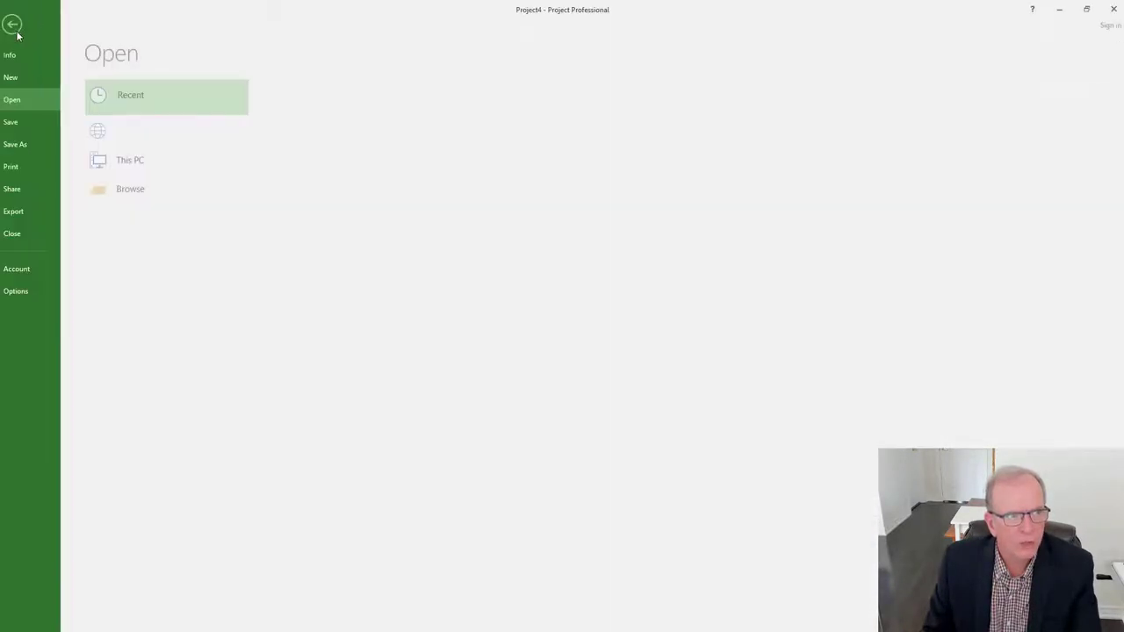
pyautogui.click(51, 142)
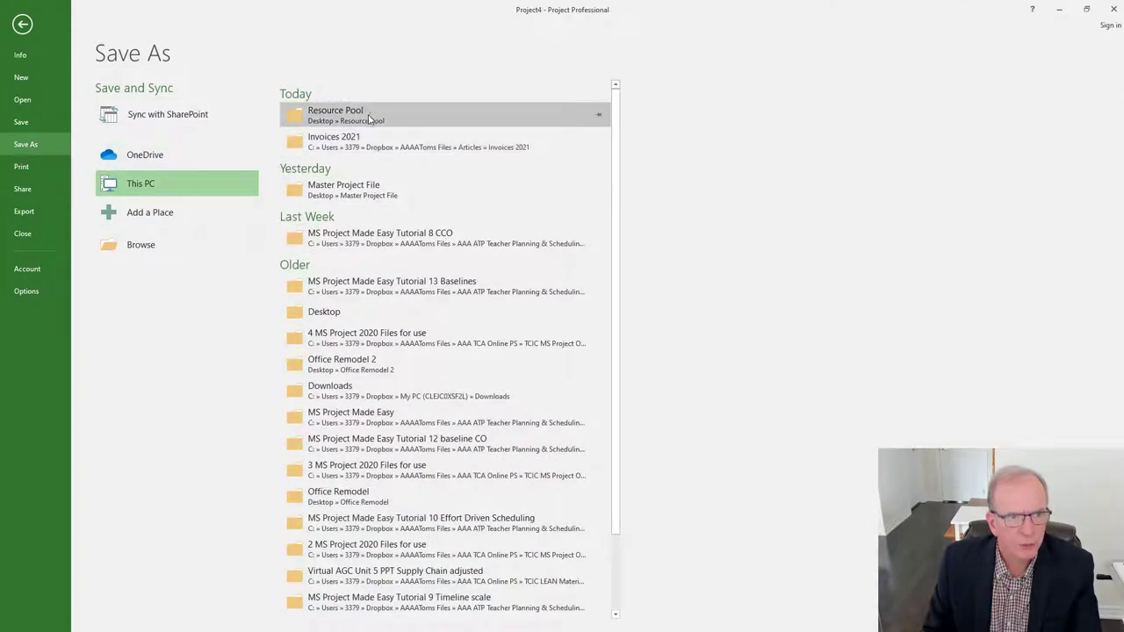
pyautogui.click(368, 119)
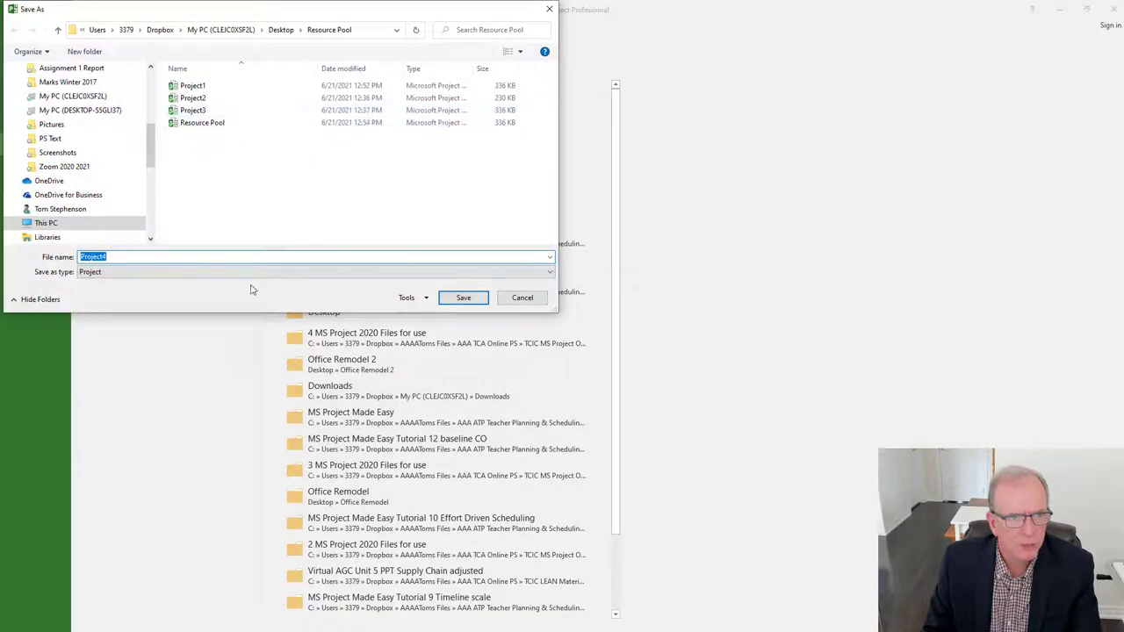
pyautogui.press('BackSpace')
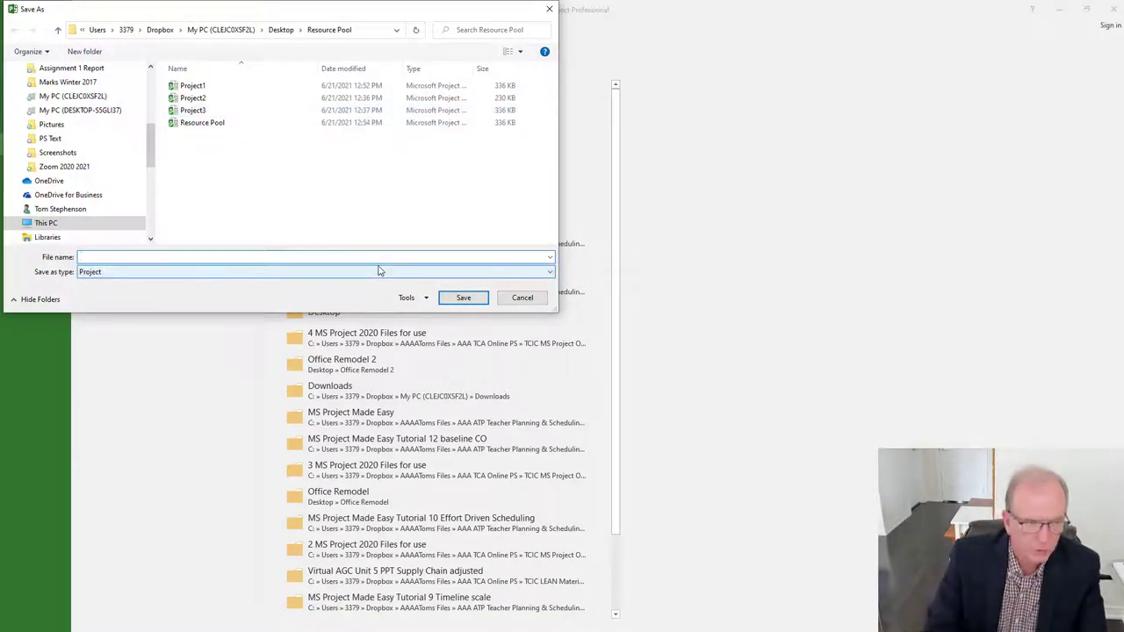
pyautogui.write('Master Projec')
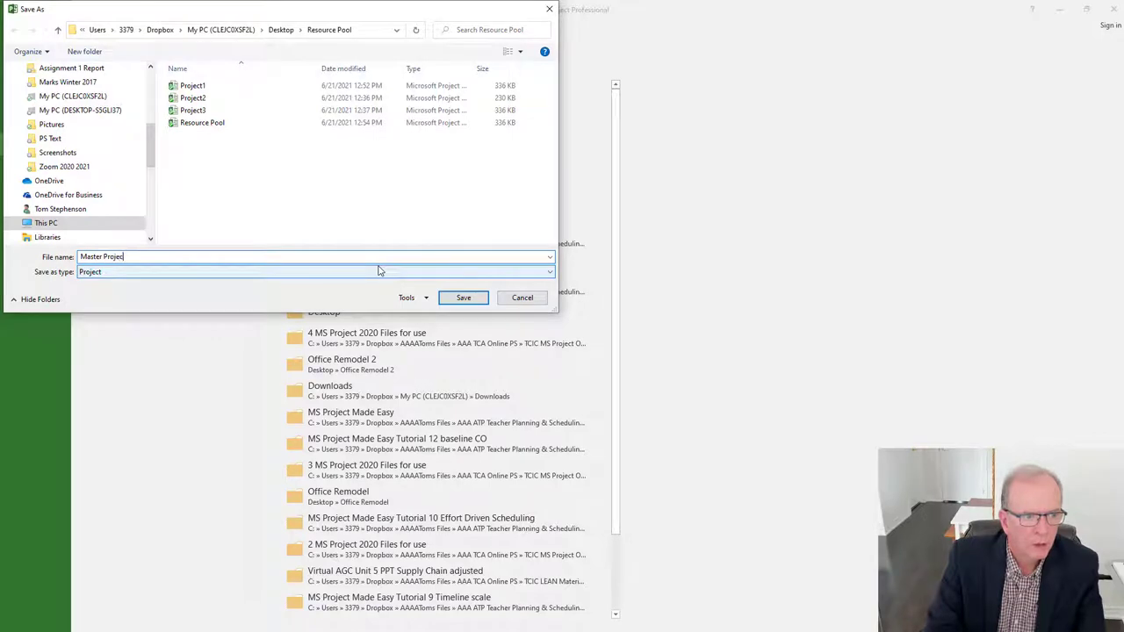
pyautogui.write('t File')
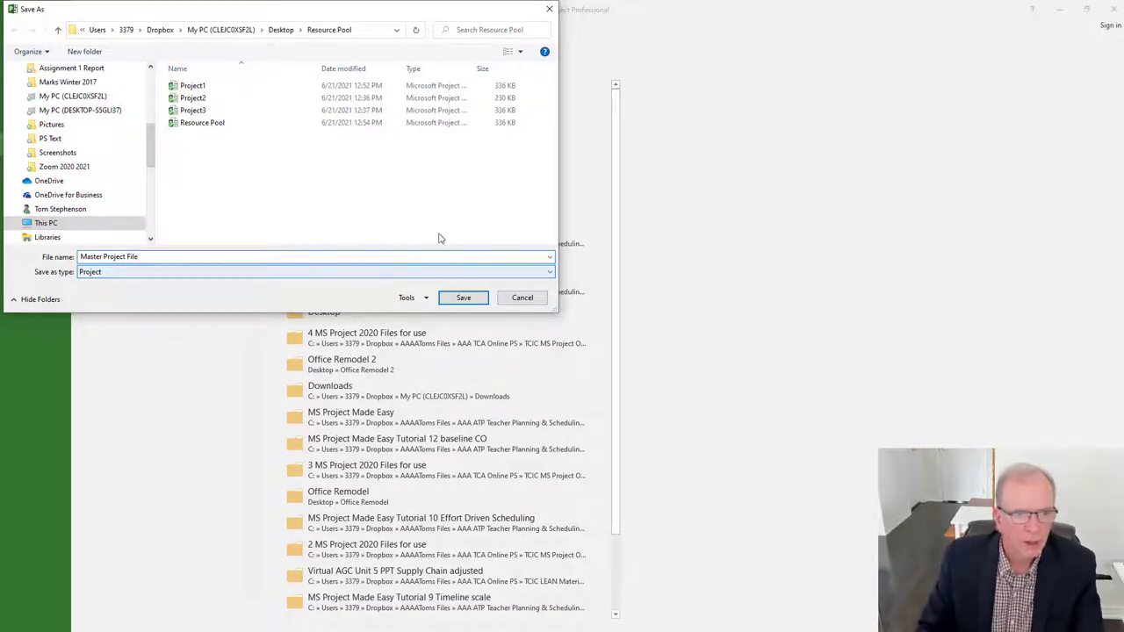
pyautogui.click(463, 298)
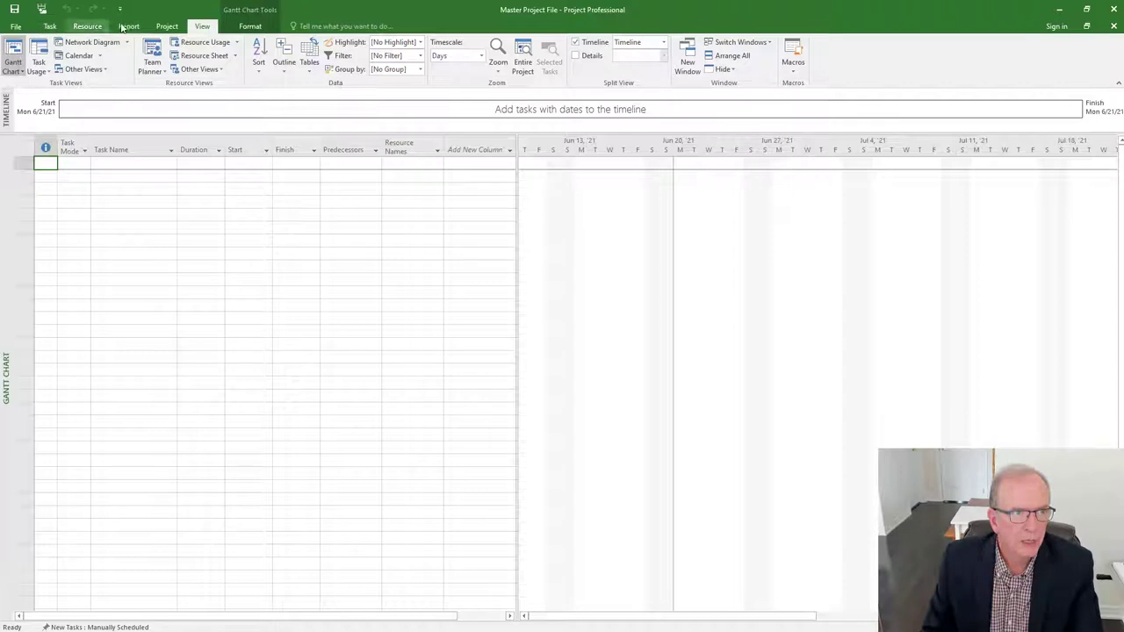
# Step: Insert Project1, Project2 and Project3 from the Resource Pool folder into the Master Project File as linked subprojects
pyautogui.click(166, 27)
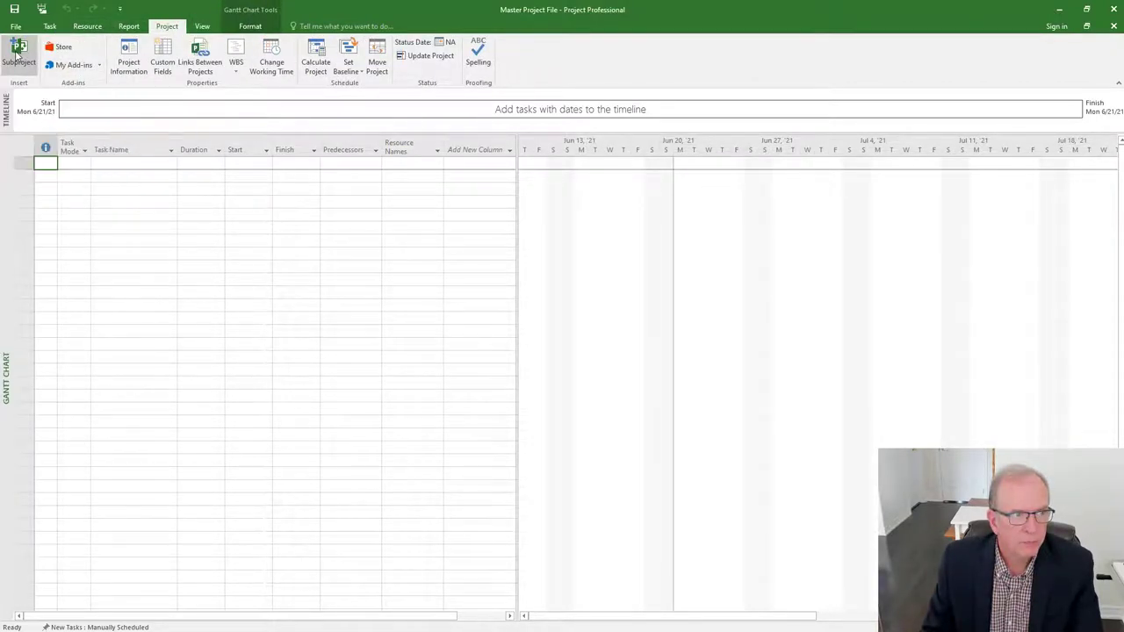
pyautogui.click(17, 53)
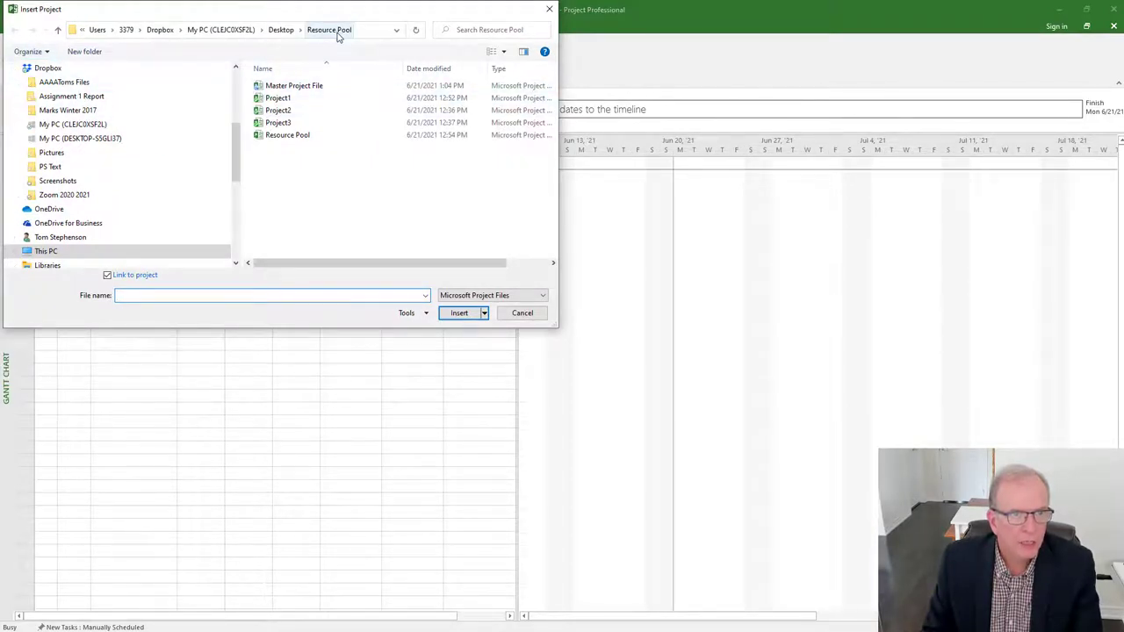
pyautogui.click(297, 100)
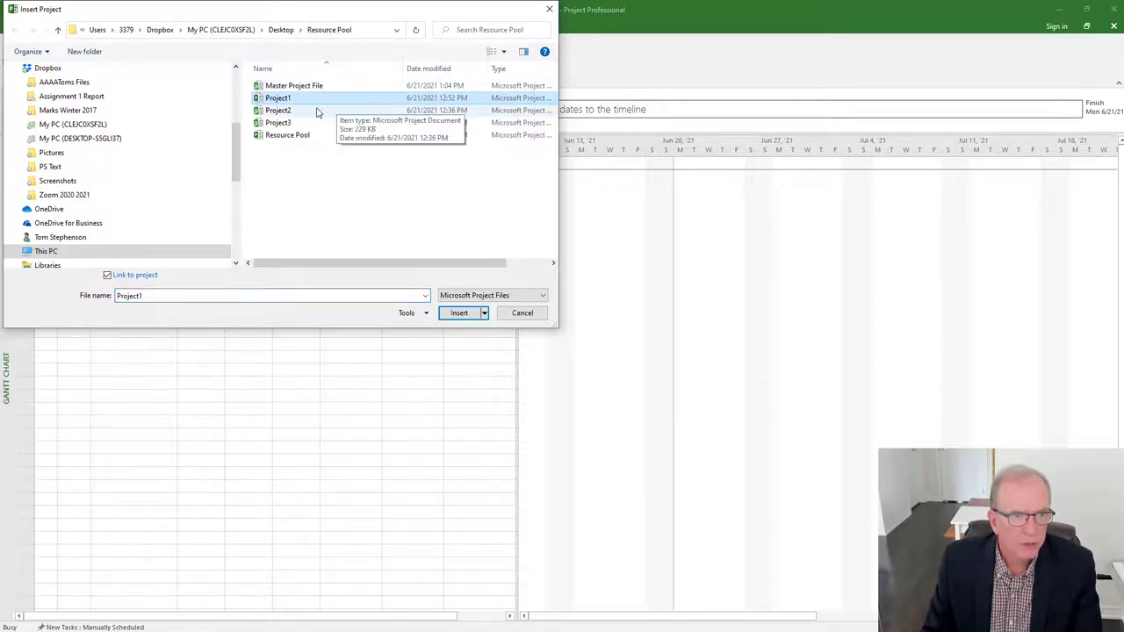
pyautogui.keyDown('ctrl'); pyautogui.click(318, 111); pyautogui.keyUp('ctrl')
pyautogui.keyDown('ctrl'); pyautogui.click(309, 122); pyautogui.keyUp('ctrl')
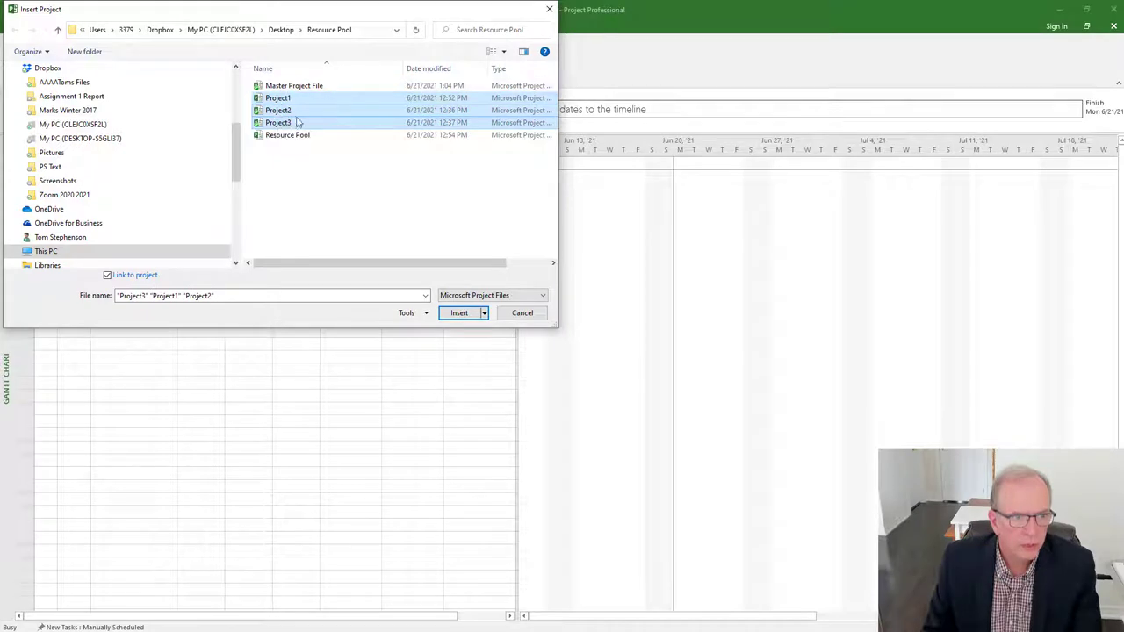
pyautogui.click(484, 314)
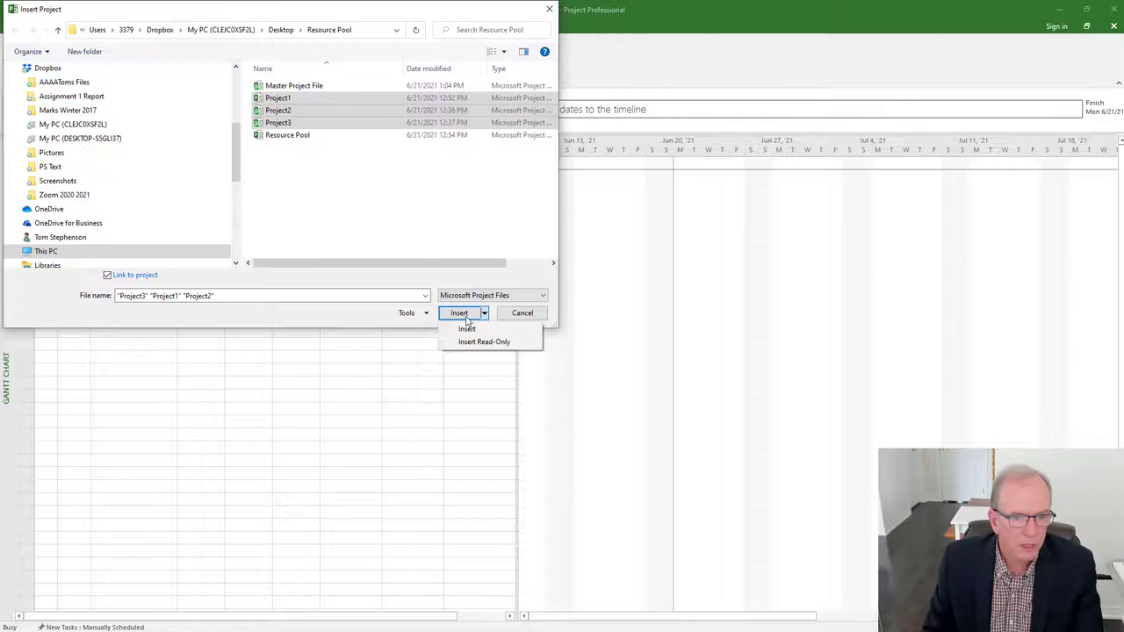
pyautogui.click(465, 316)
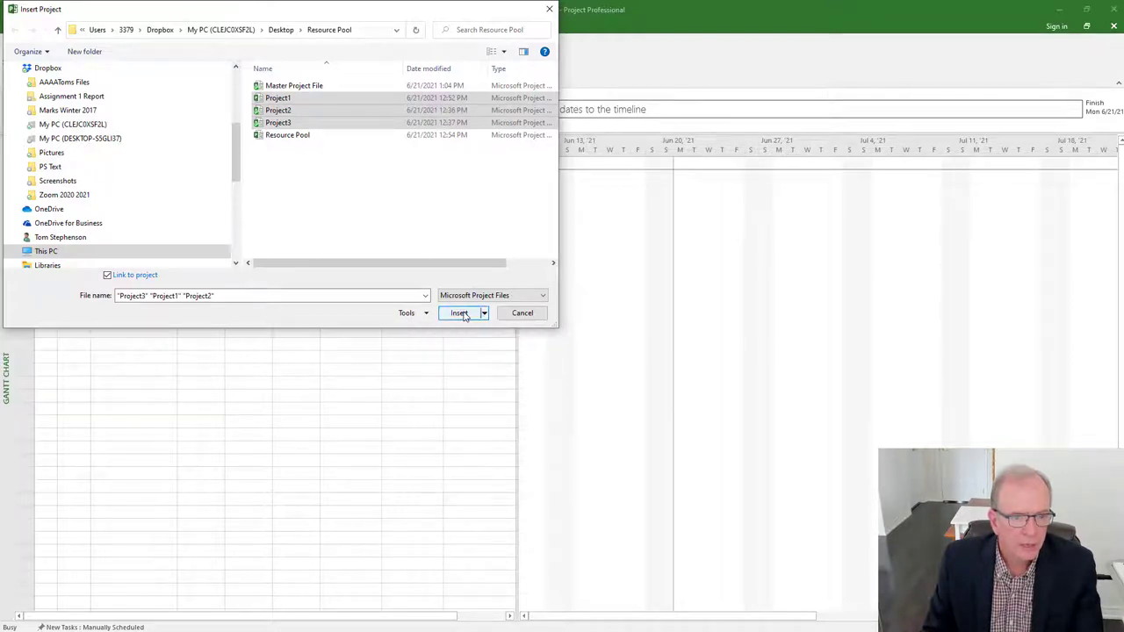
pyautogui.click(460, 313)
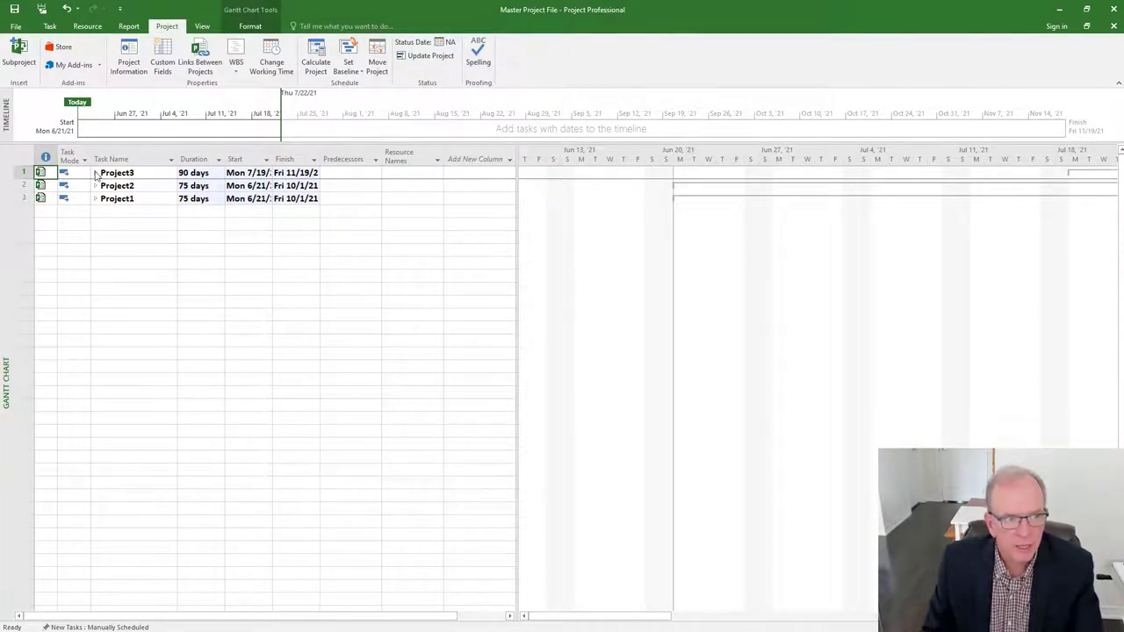
# Step: Expand the Project3, Project2 and Project1 subprojects and review their tasks, resources and Gantt bars
pyautogui.click(96, 173)
pyautogui.click(96, 263)
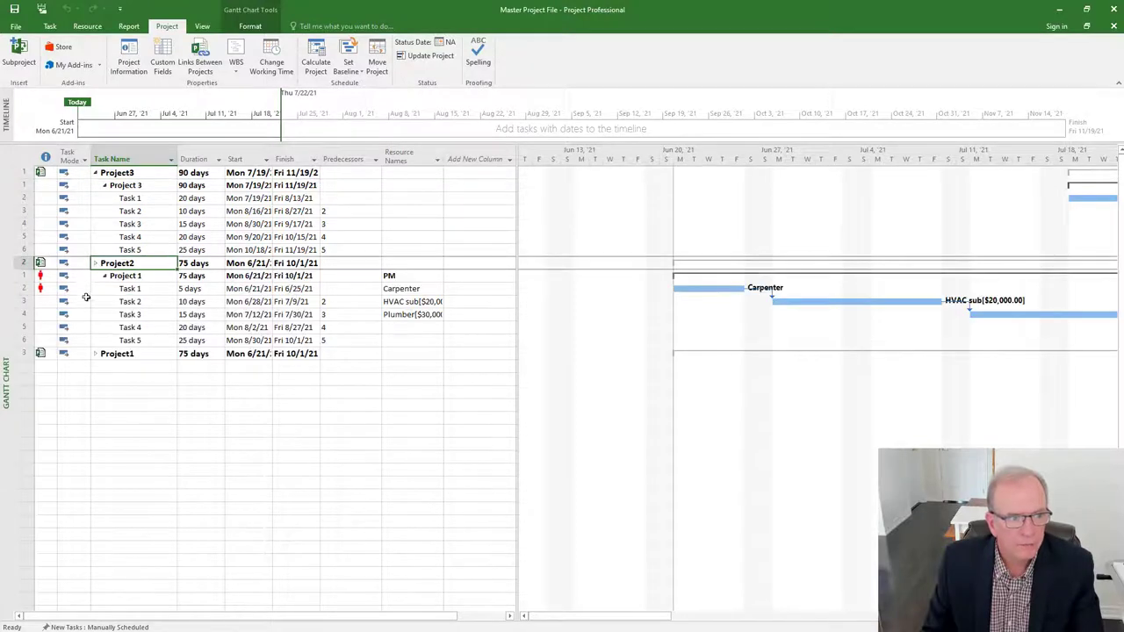
pyautogui.click(96, 354)
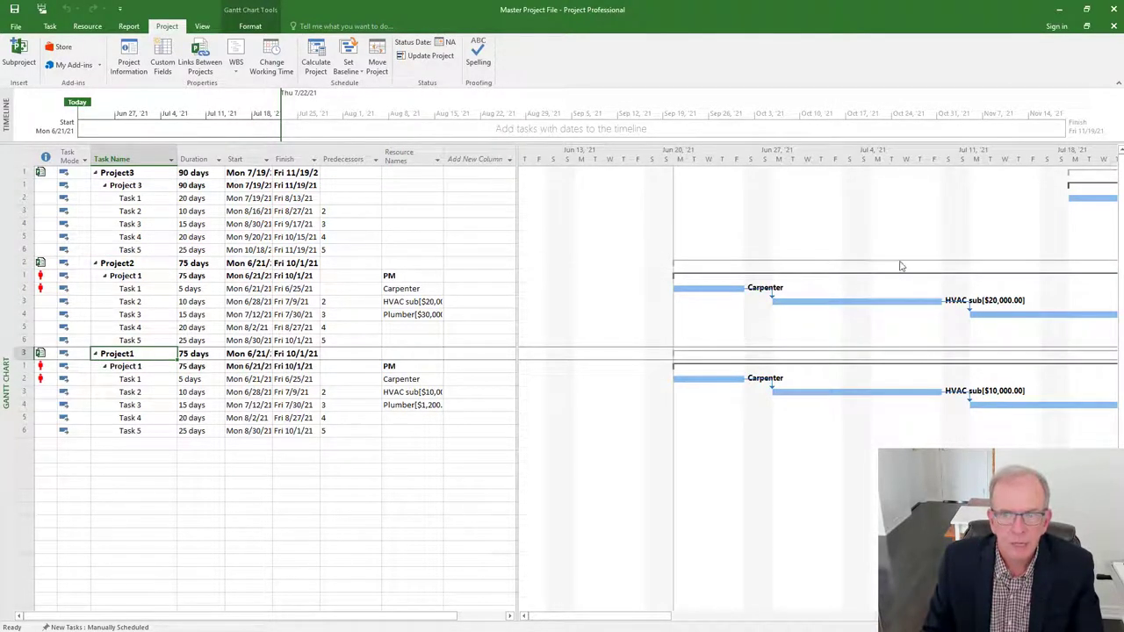
pyautogui.click(162, 235)
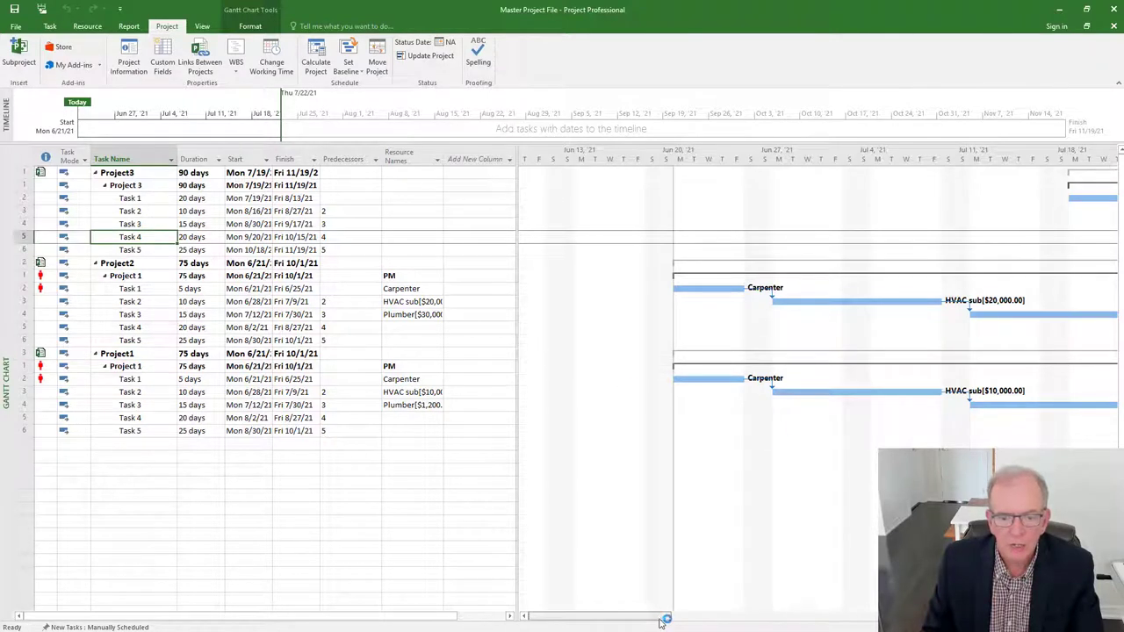
pyautogui.moveTo(664, 617)
pyautogui.mouseDown()
pyautogui.moveTo(698, 619)
pyautogui.moveTo(675, 620)
pyautogui.mouseUp()
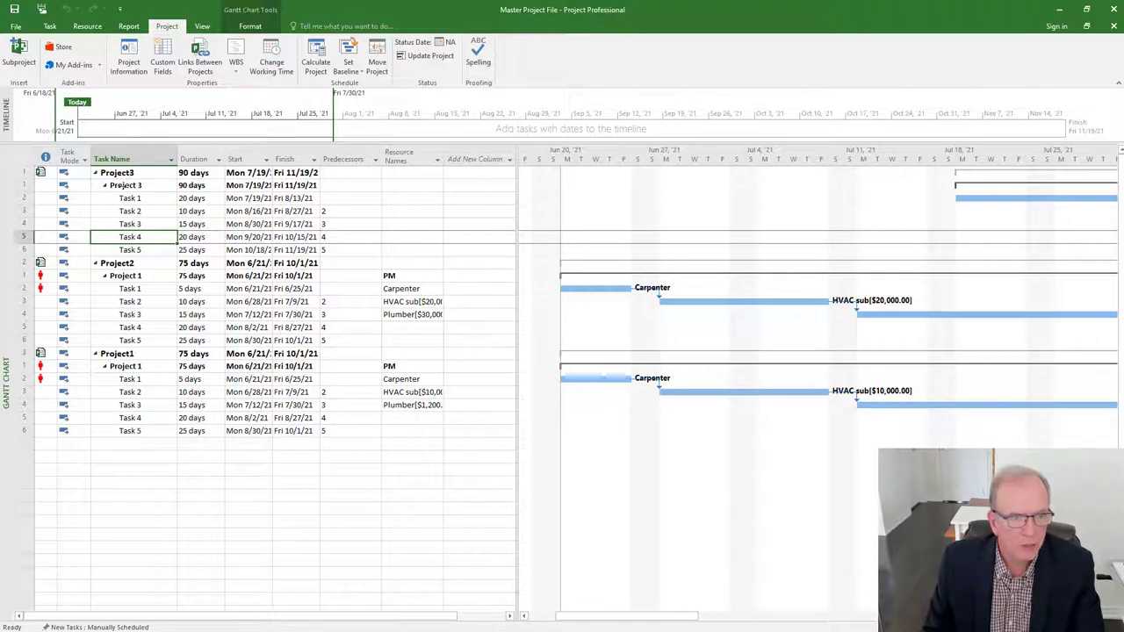
pyautogui.click(145, 277)
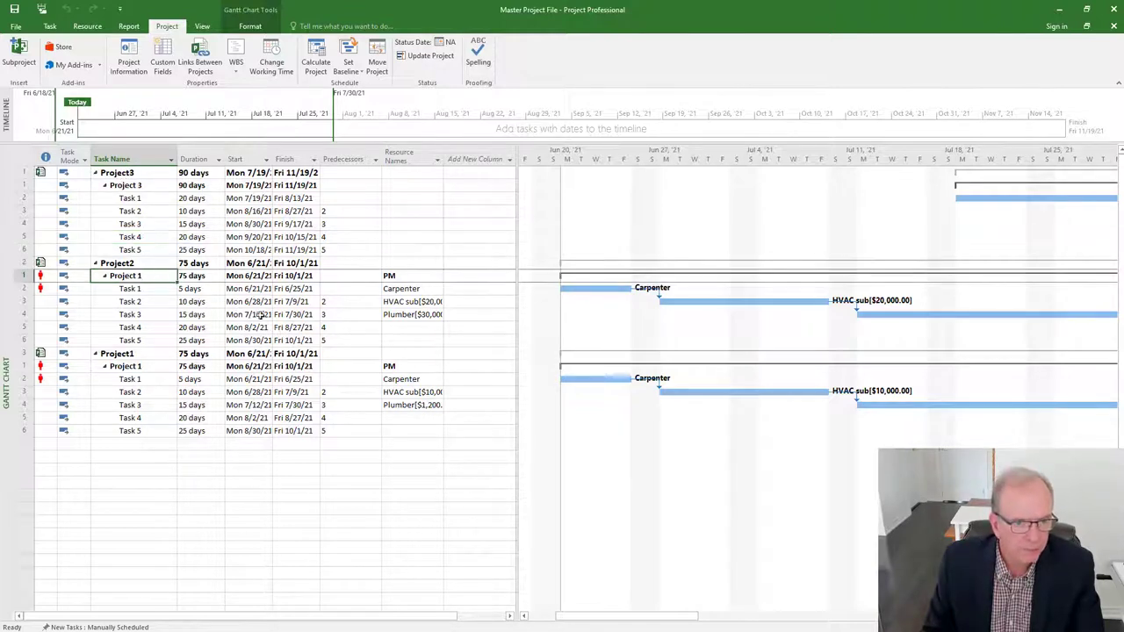
pyautogui.click(379, 368)
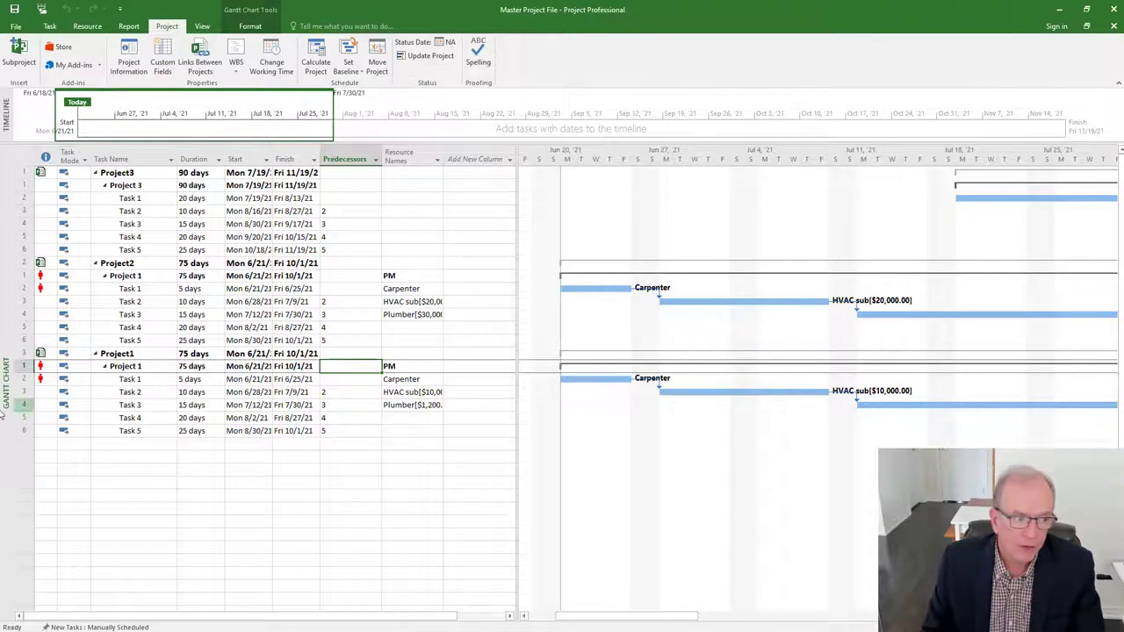
# Step: Check the master project's Resource Sheet for overallocated resources and return to the Gantt Chart view
pyautogui.rightClick(5, 403)
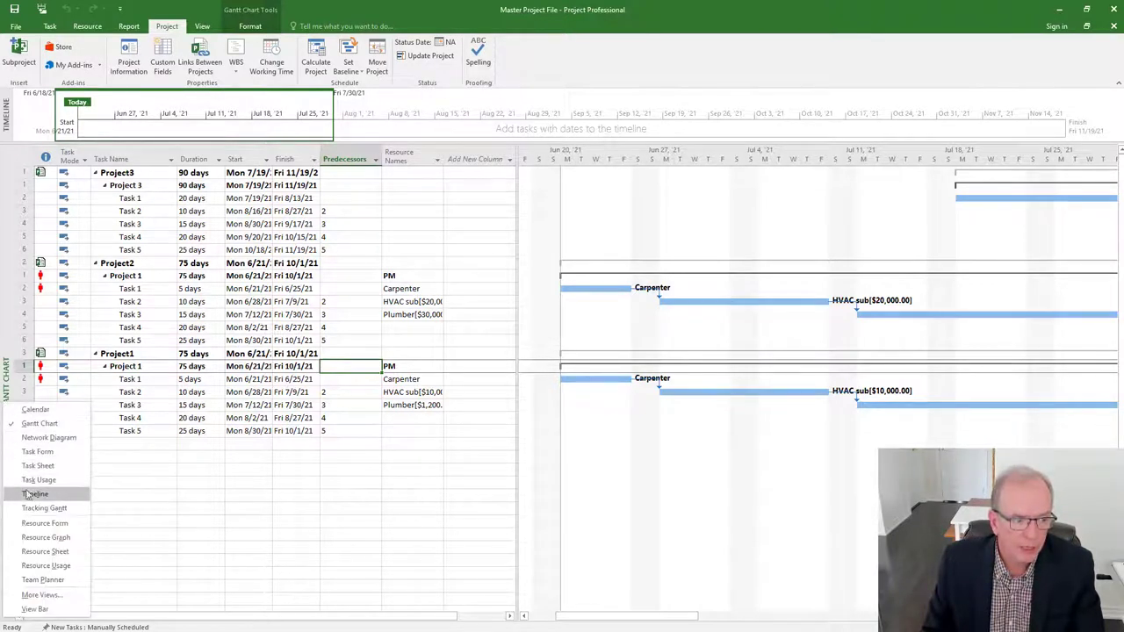
pyautogui.click(28, 553)
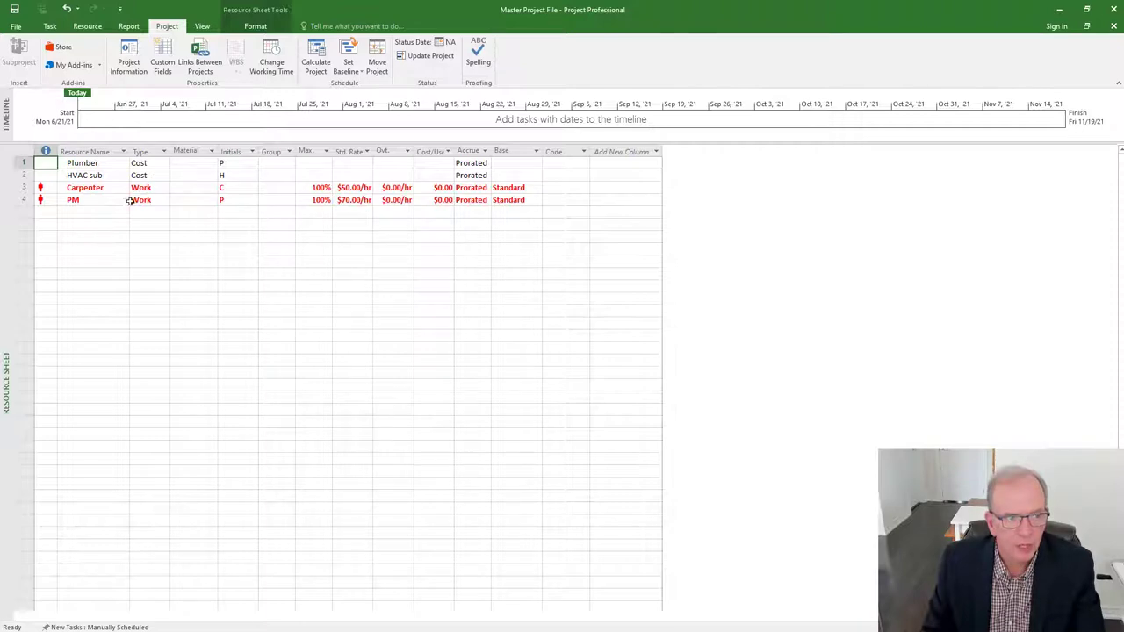
pyautogui.rightClick(4, 263)
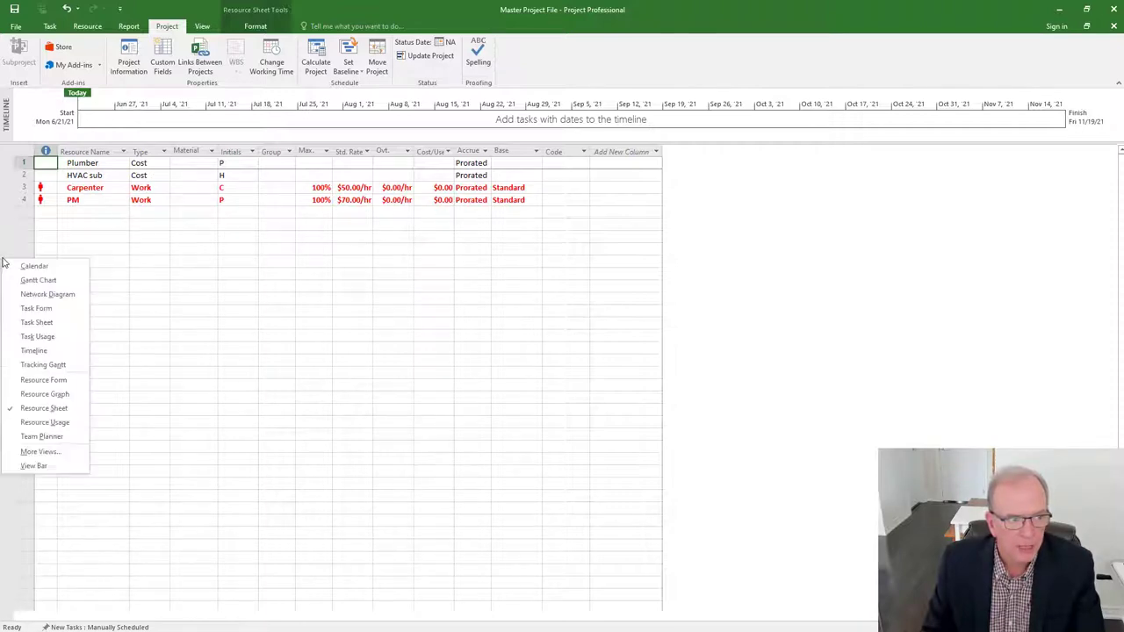
pyautogui.click(38, 280)
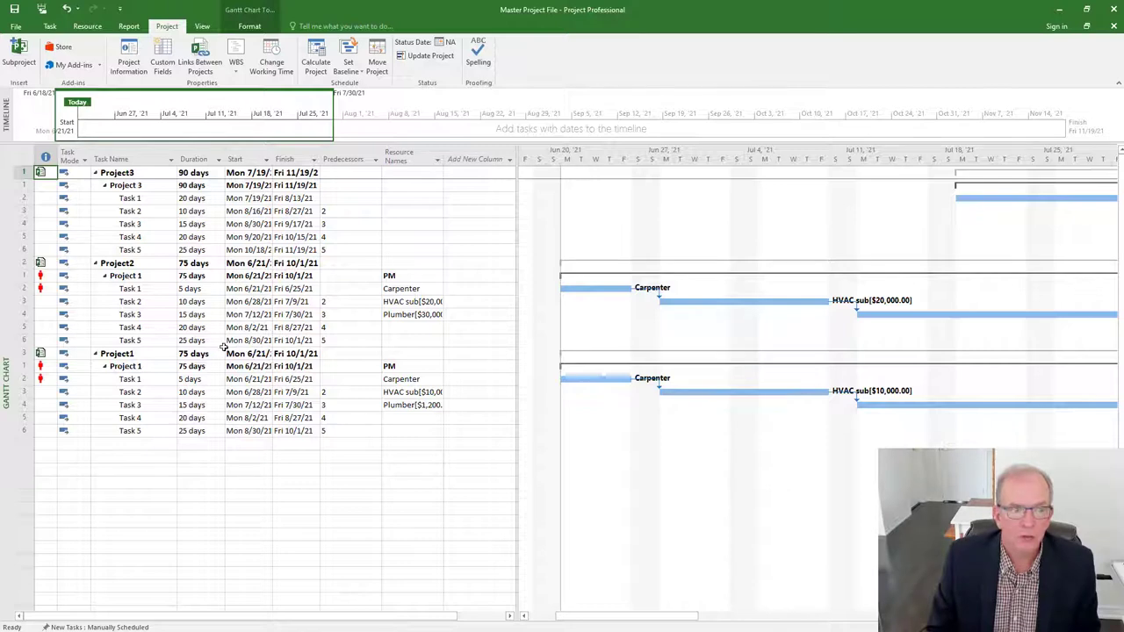
# Step: Set the duration of Task 2 in the Project2 subproject to 12 days and check its Gantt bar
pyautogui.click(219, 303)
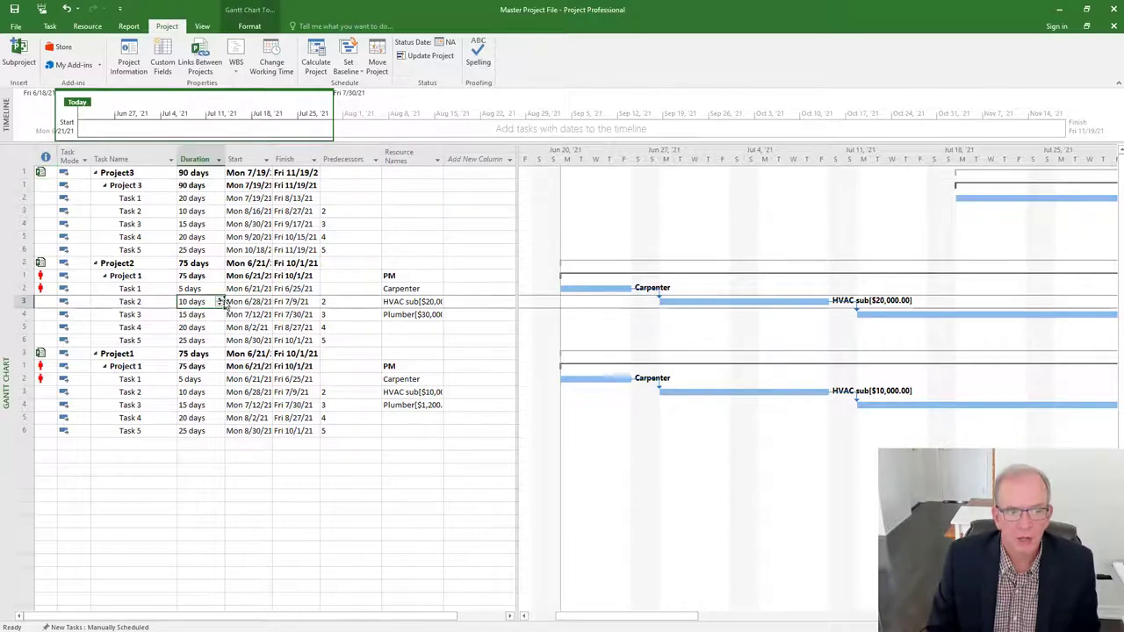
pyautogui.click(220, 300)
pyautogui.click(220, 300)
pyautogui.click(202, 328)
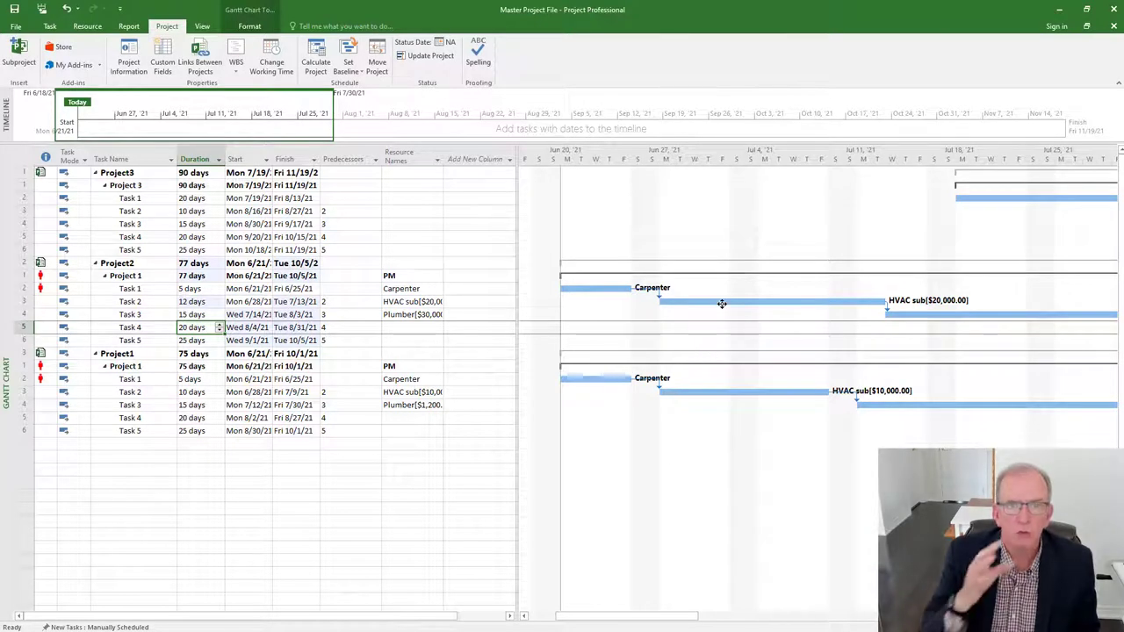
pyautogui.moveTo(721, 303)
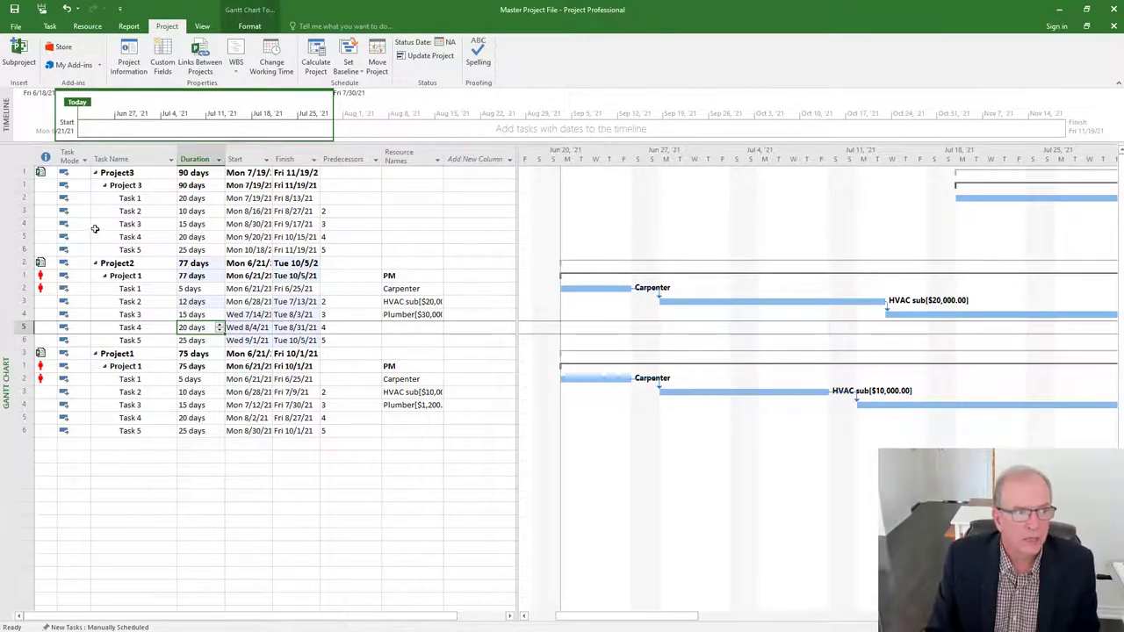
# Step: Switch from the Master Project File to the open Project3 schedule
pyautogui.click(122, 211)
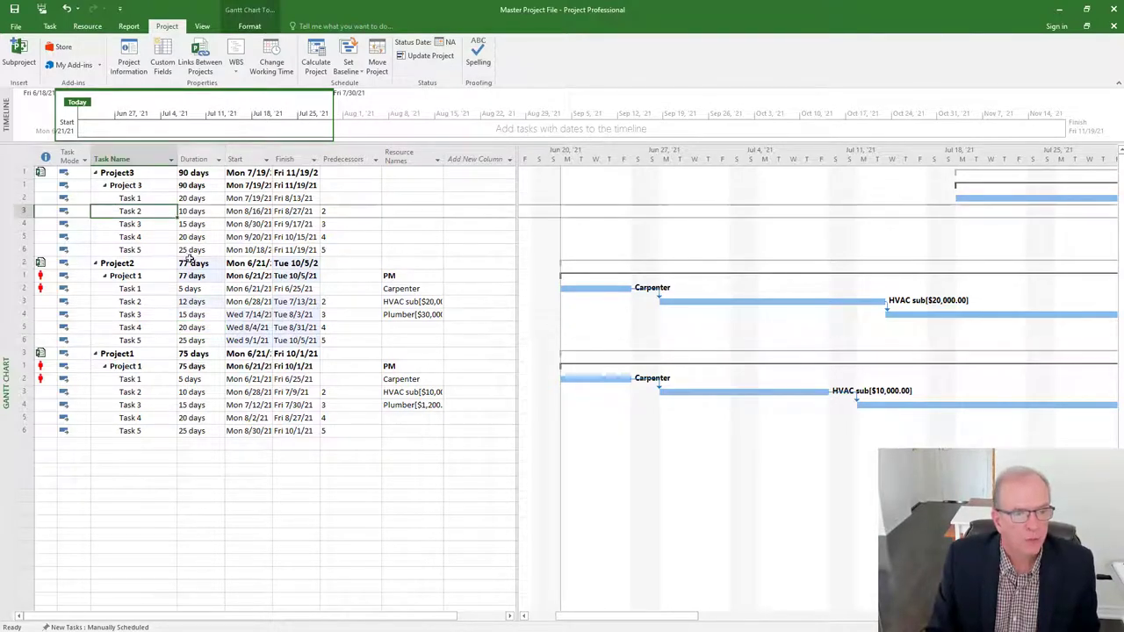
pyautogui.click(125, 186)
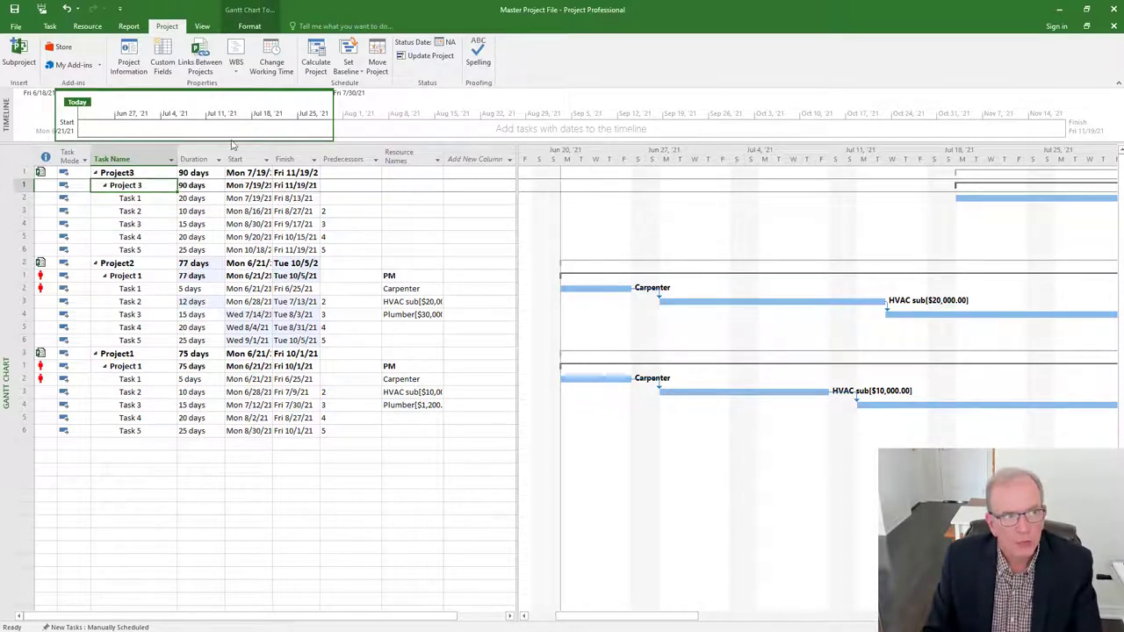
pyautogui.click(16, 27)
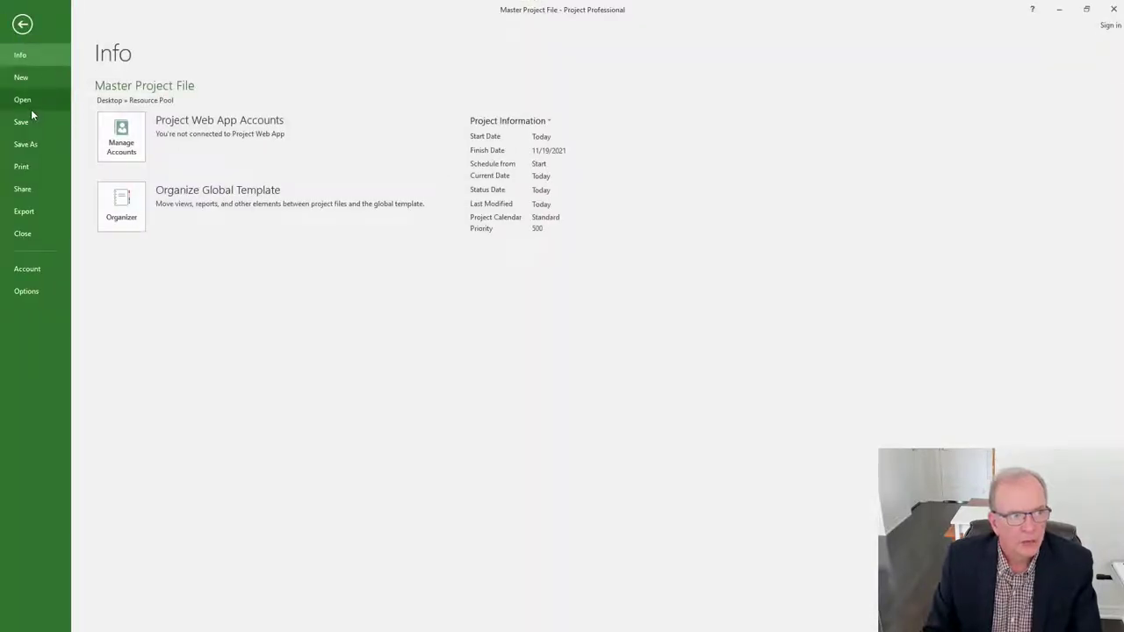
pyautogui.click(22, 24)
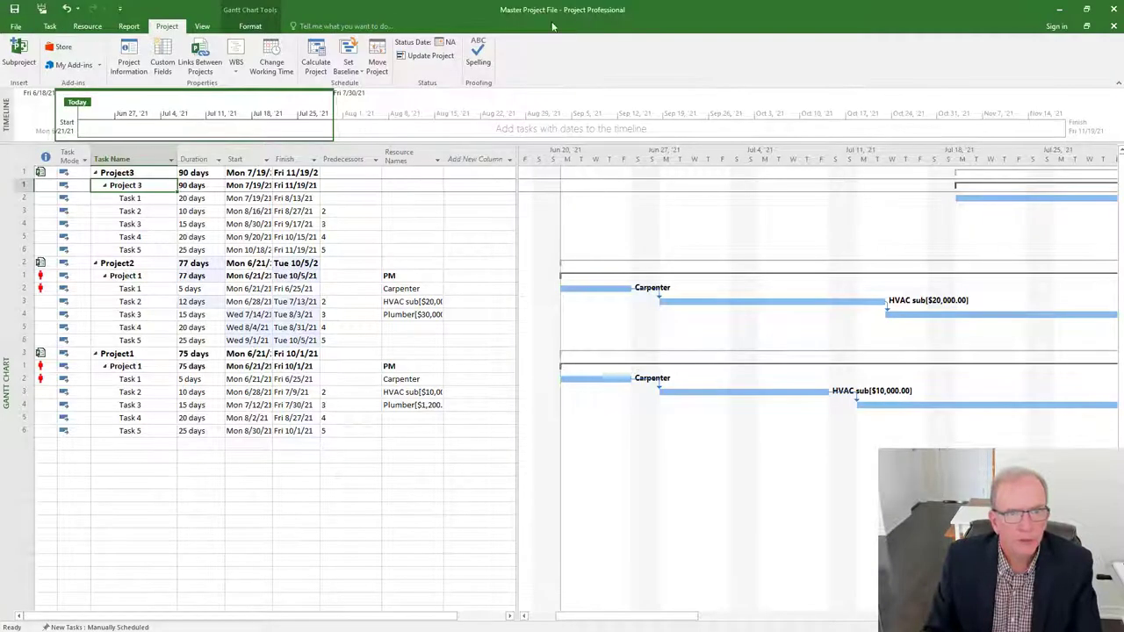
pyautogui.click(203, 27)
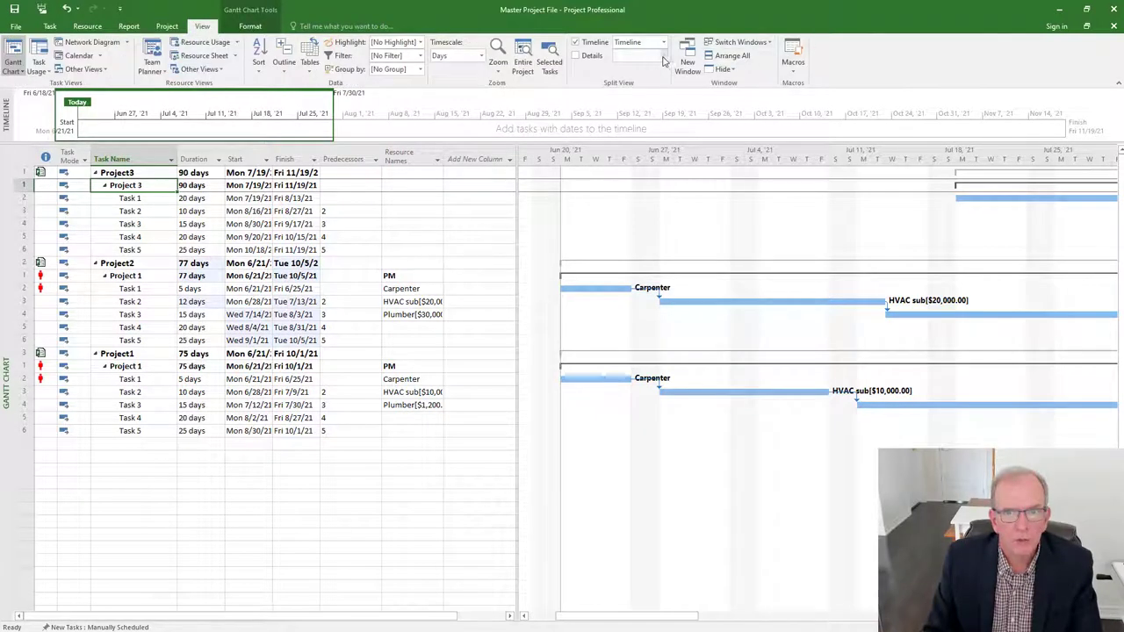
pyautogui.click(768, 43)
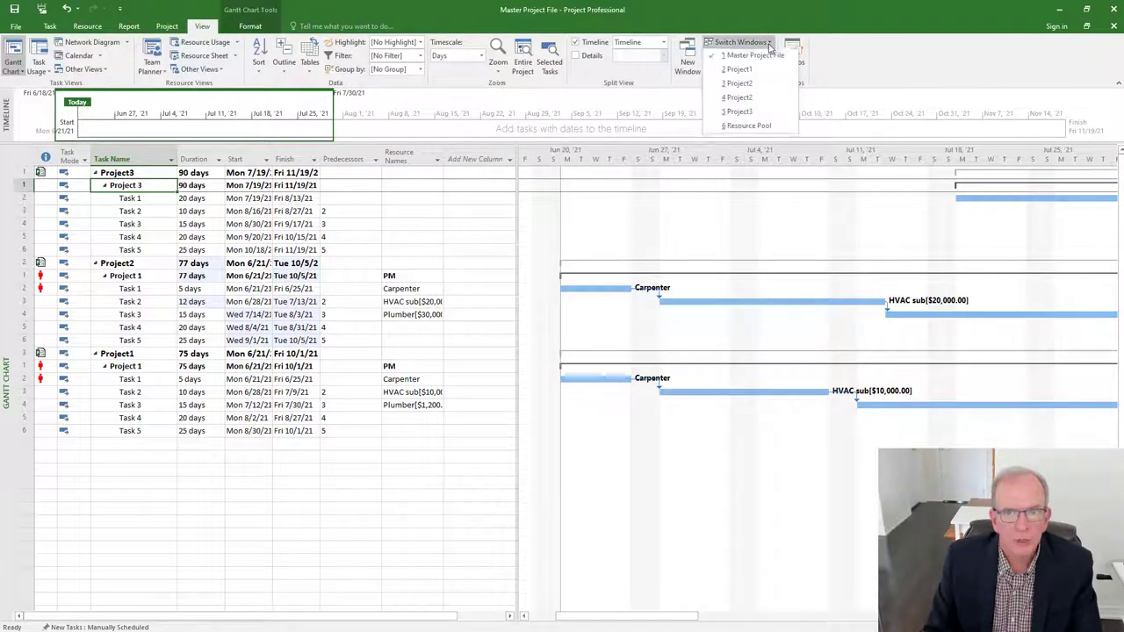
pyautogui.click(738, 114)
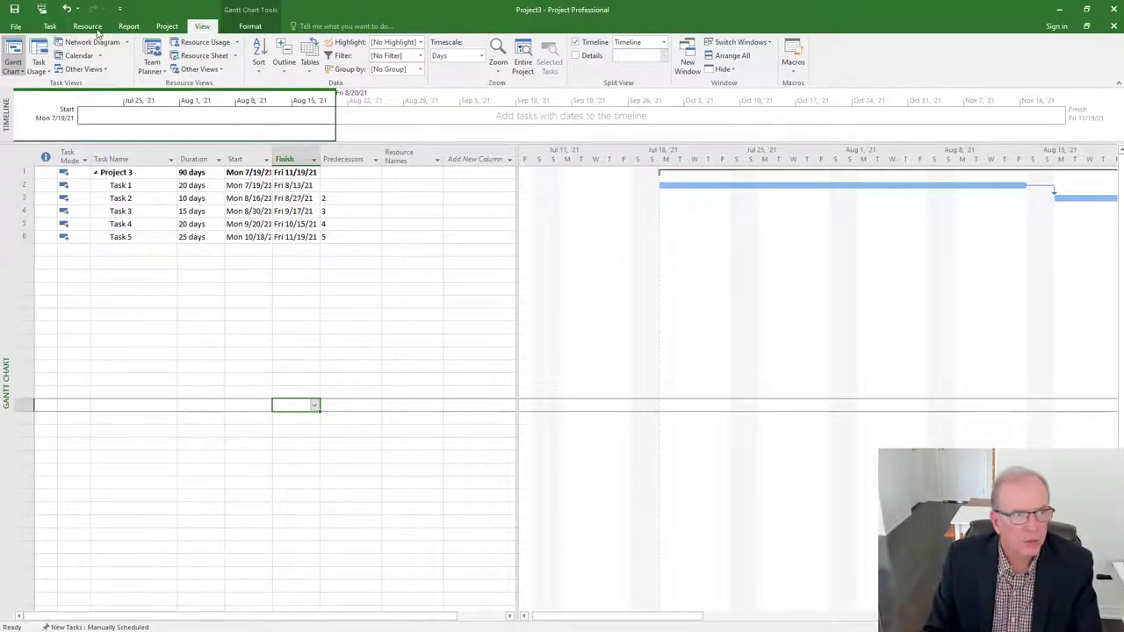
# Step: Share resources for Project3 from the Resource Pool file, with the pool taking precedence on conflicts
pyautogui.click(89, 27)
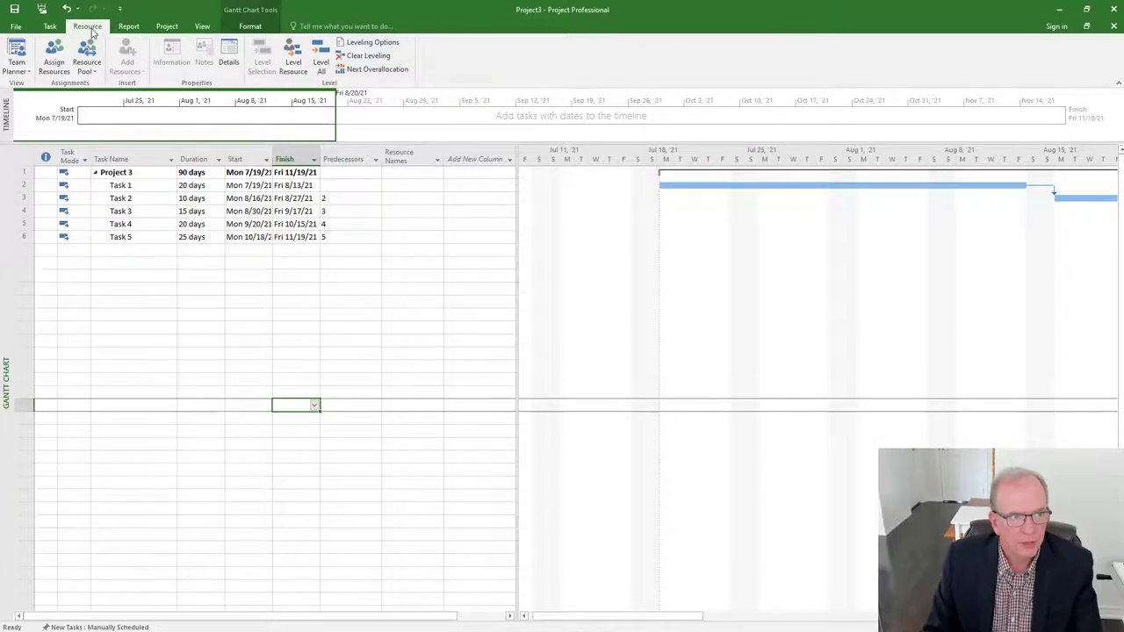
pyautogui.click(87, 76)
pyautogui.click(93, 88)
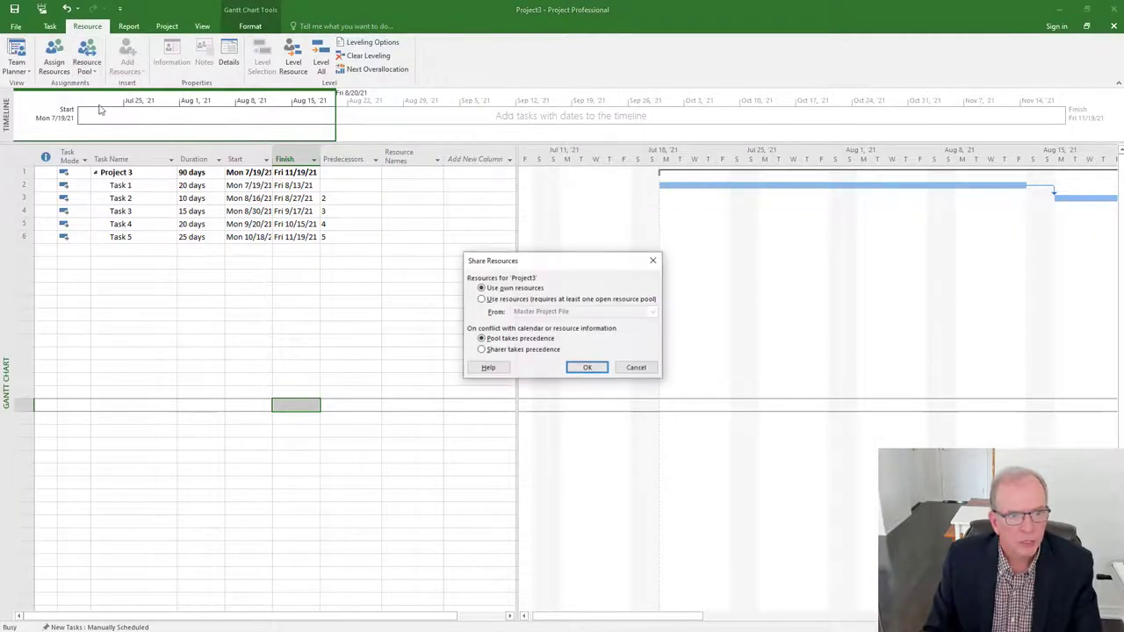
pyautogui.click(482, 299)
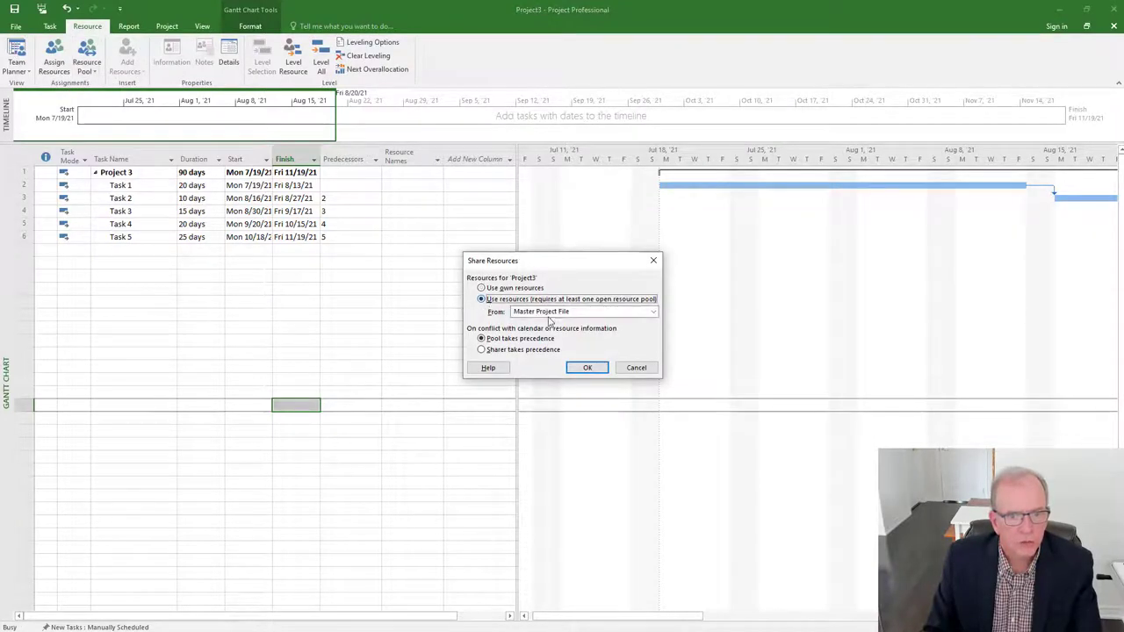
pyautogui.click(654, 311)
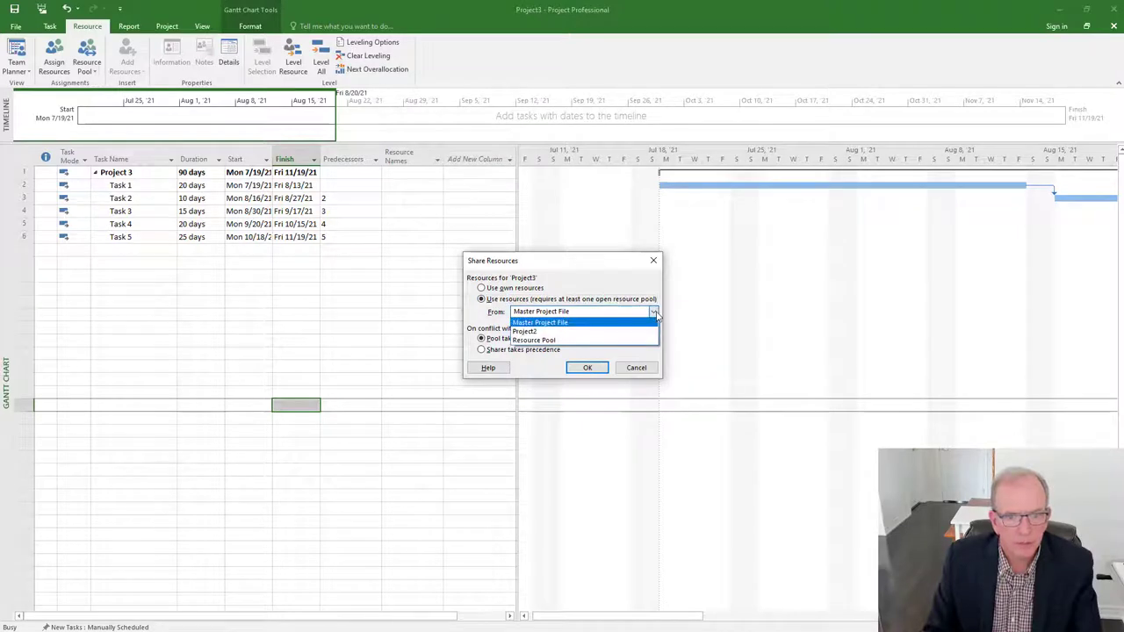
pyautogui.click(573, 341)
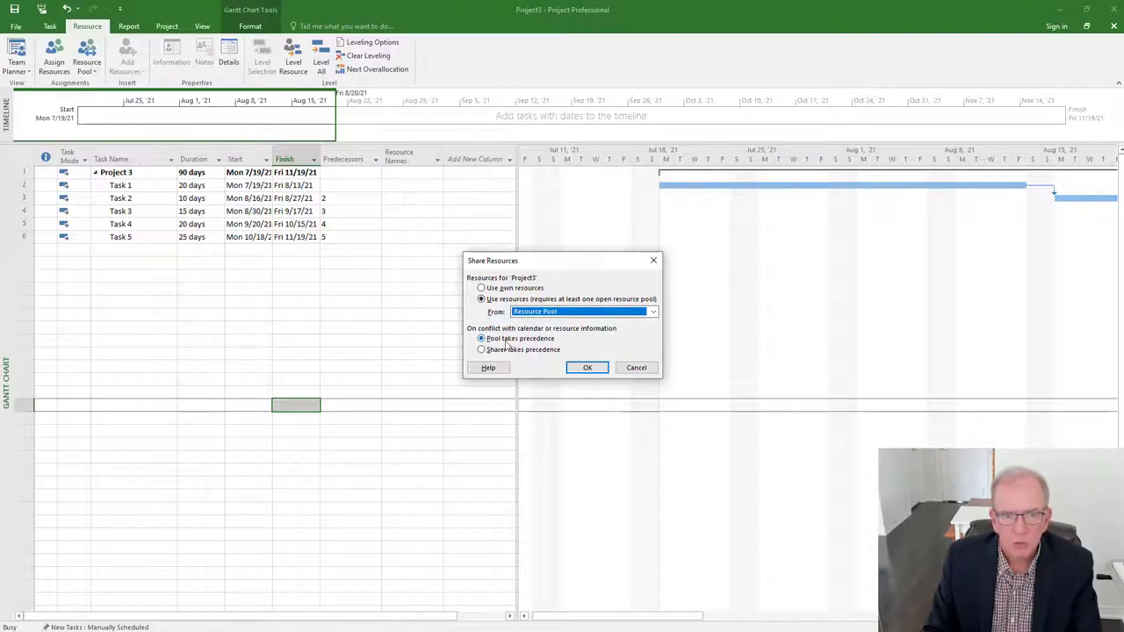
pyautogui.click(587, 367)
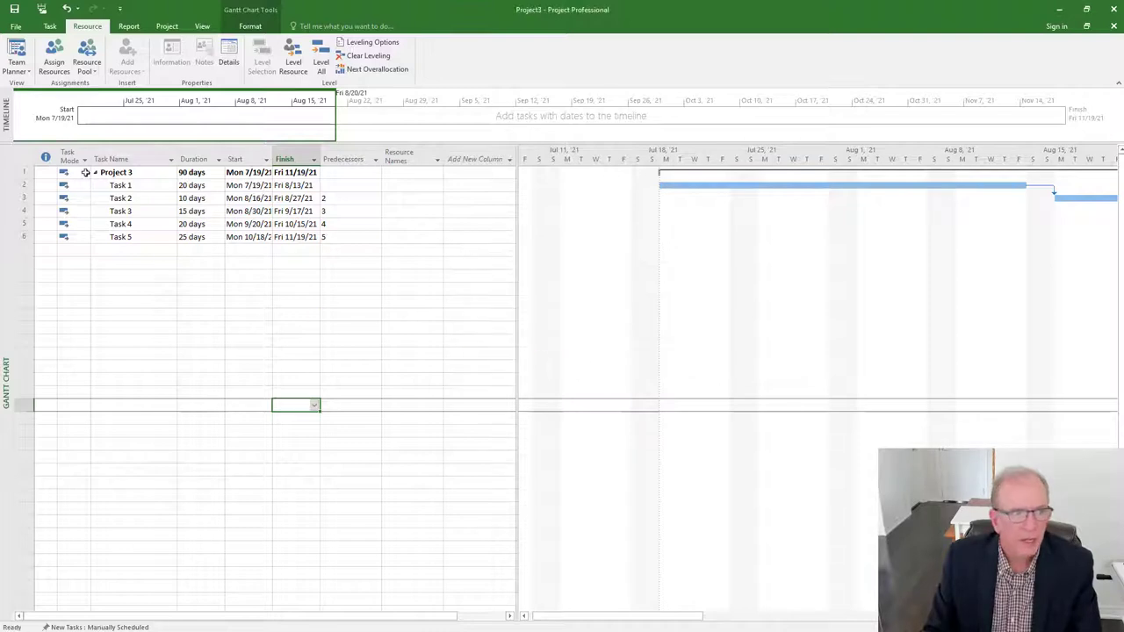
# Step: Assign the PM resource to the Project 3 summary task
pyautogui.click(24, 172)
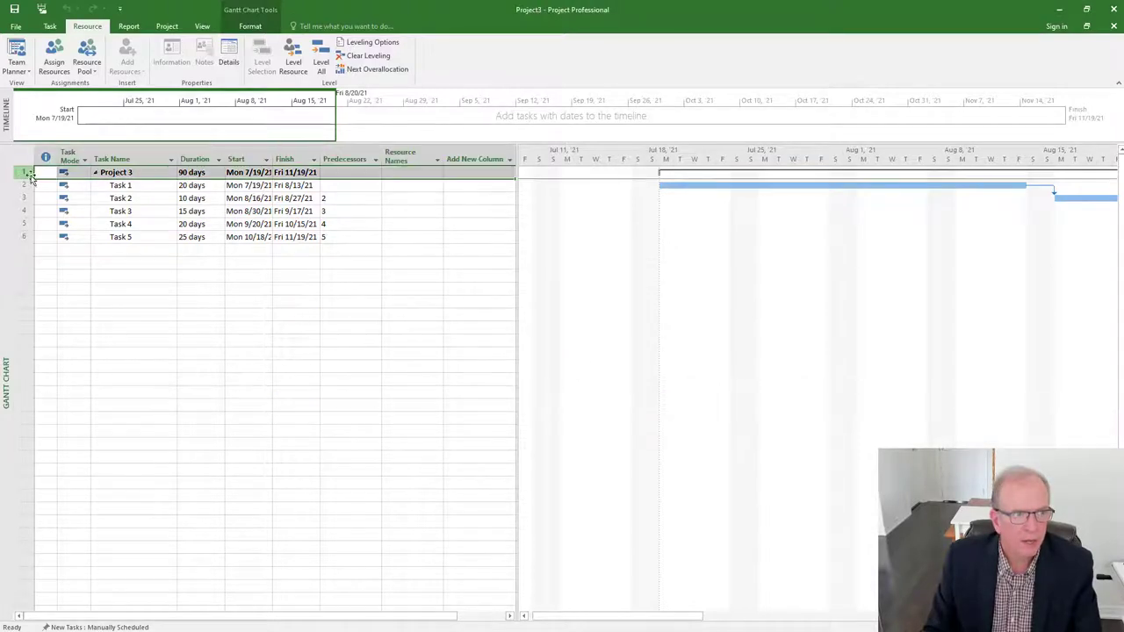
pyautogui.click(53, 53)
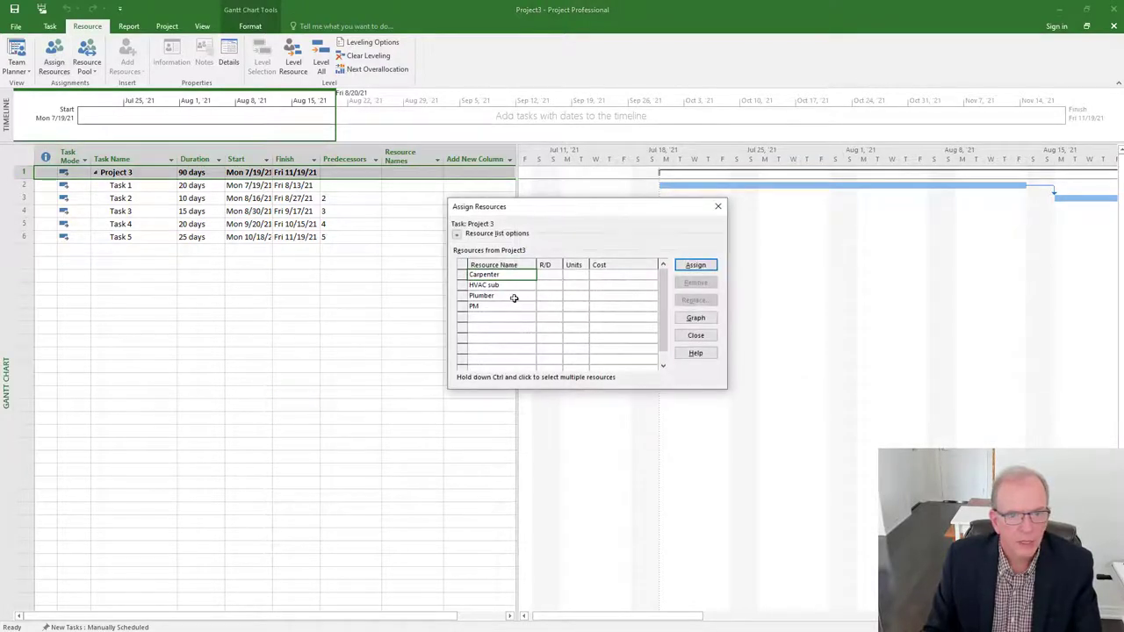
pyautogui.click(511, 306)
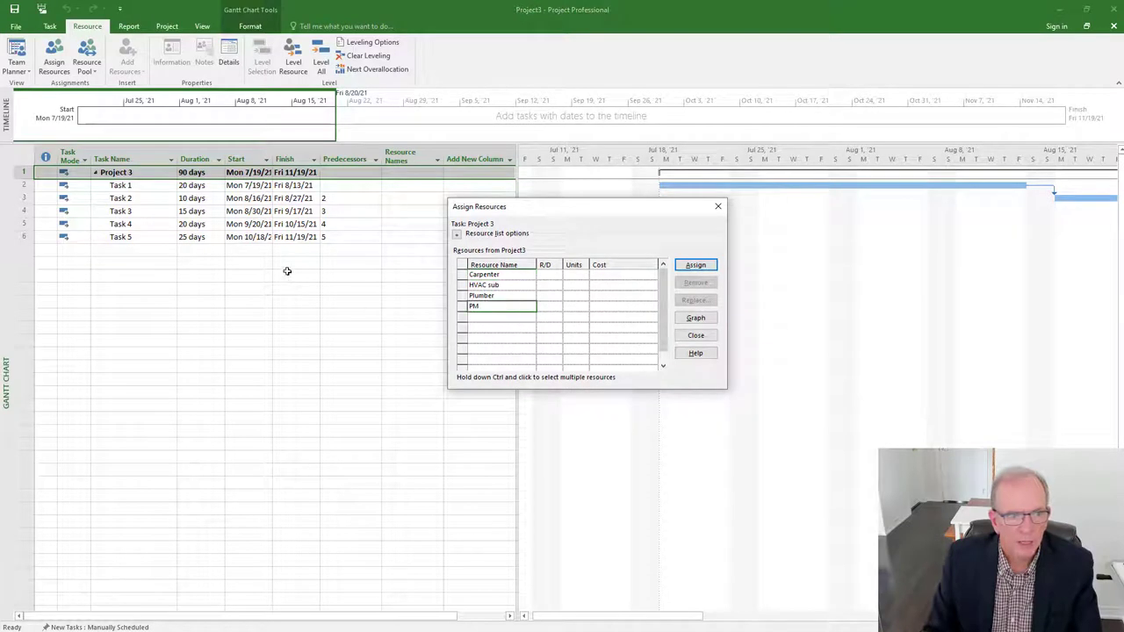
pyautogui.click(700, 264)
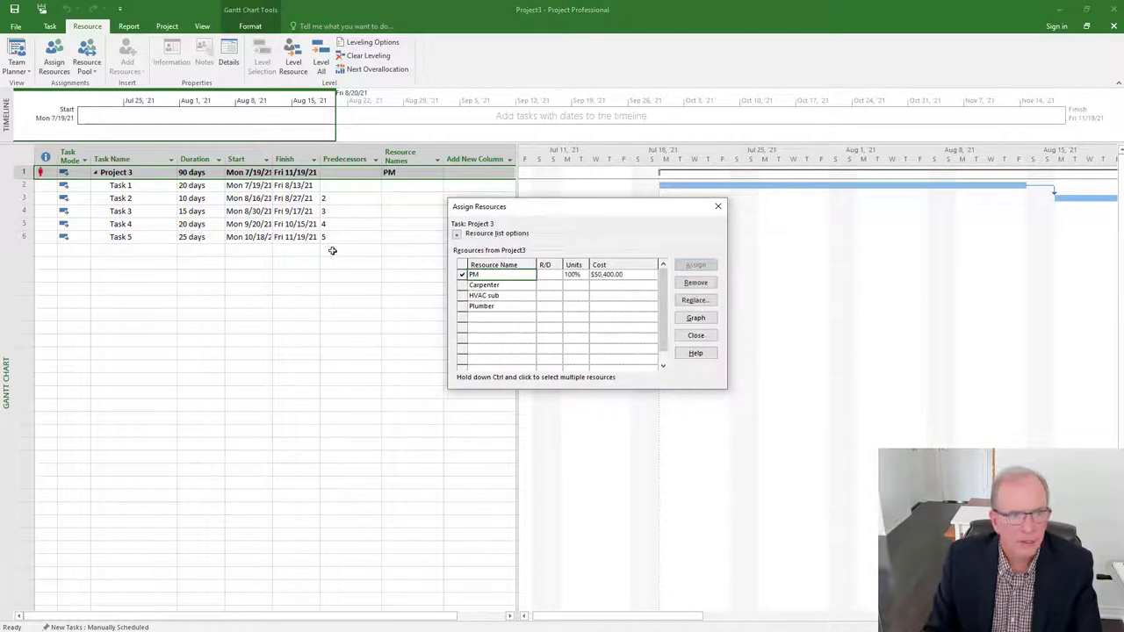
# Step: Assign the Carpenter resource to Task 1 of Project 3 and finish assigning resources
pyautogui.click(144, 186)
pyautogui.click(494, 277)
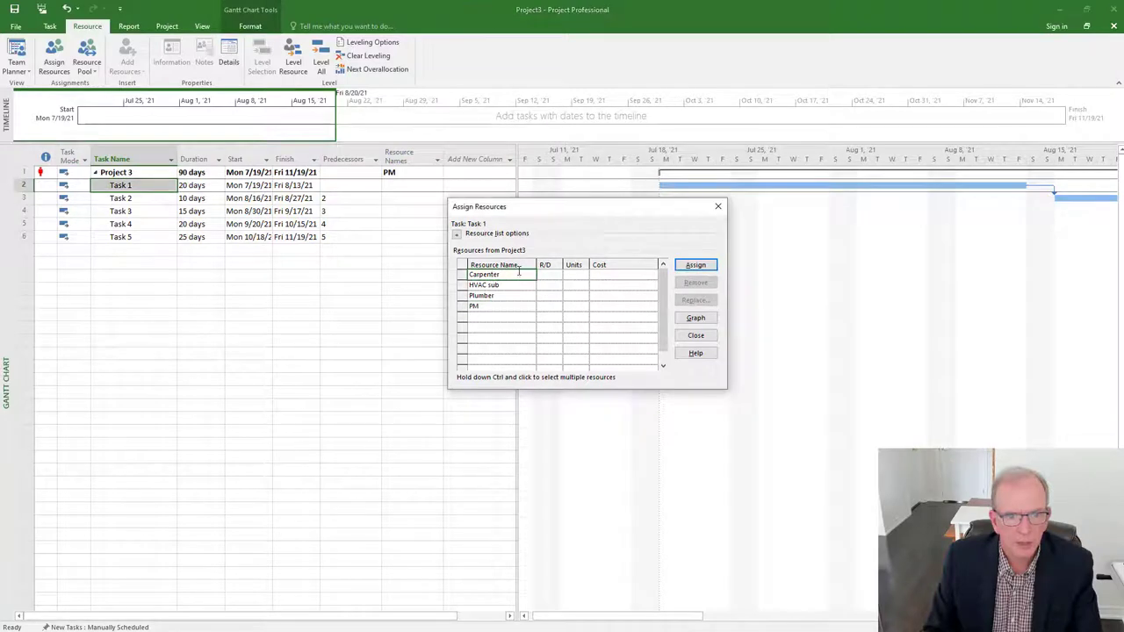
pyautogui.click(695, 265)
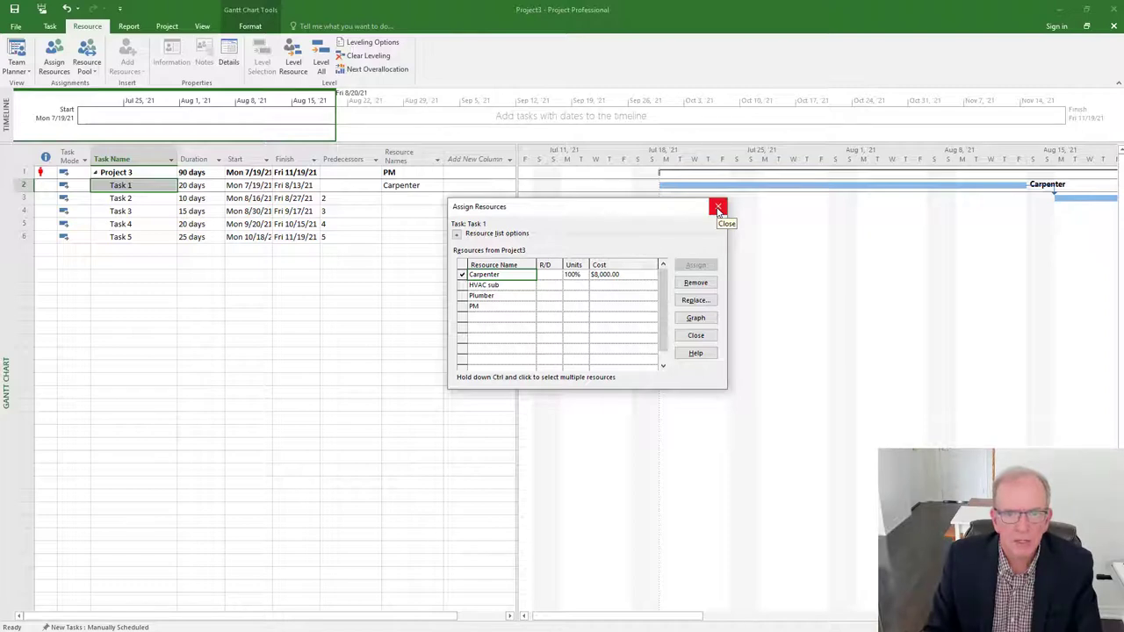
pyautogui.click(689, 335)
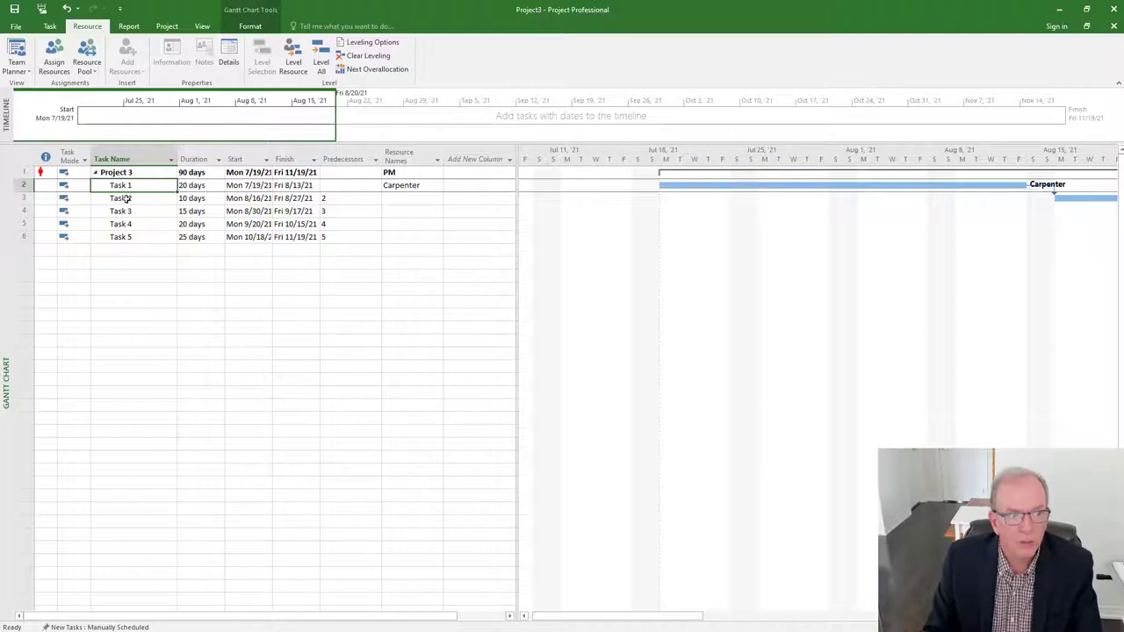
# Step: Switch from Project3 to the open Master Project File and review the subprojects' Gantt bars from June through August
pyautogui.click(17, 27)
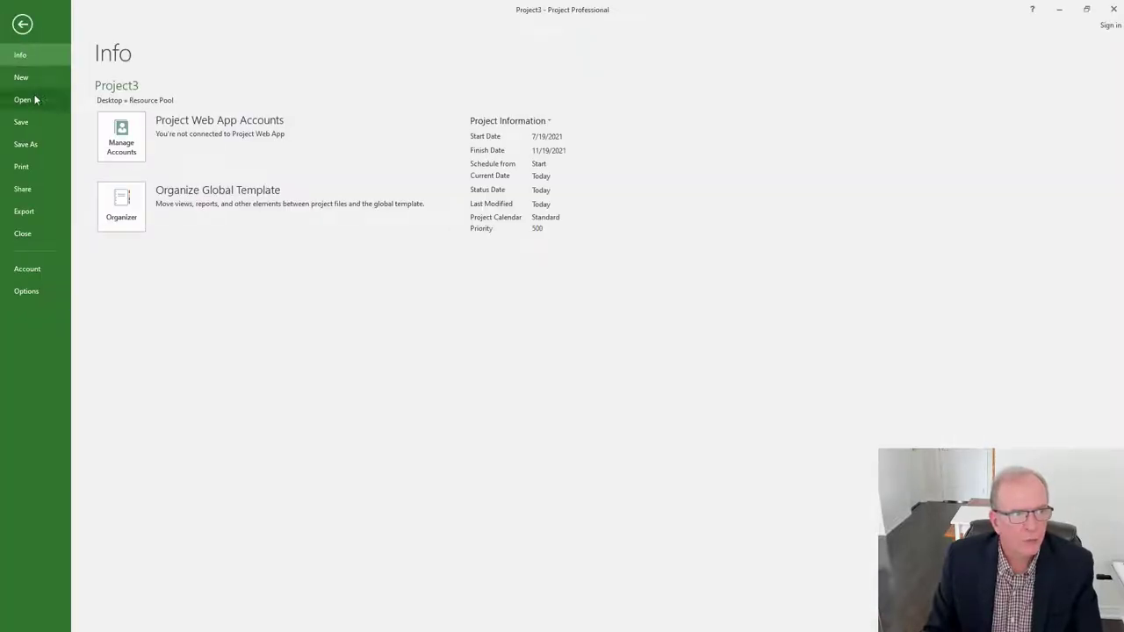
pyautogui.click(22, 25)
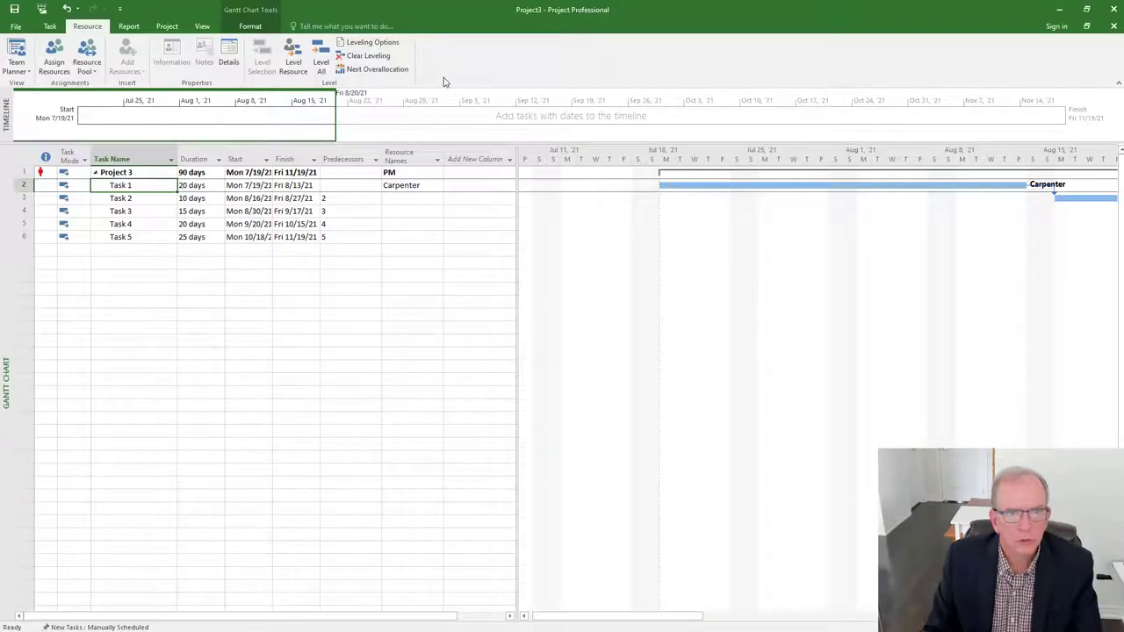
pyautogui.click(202, 27)
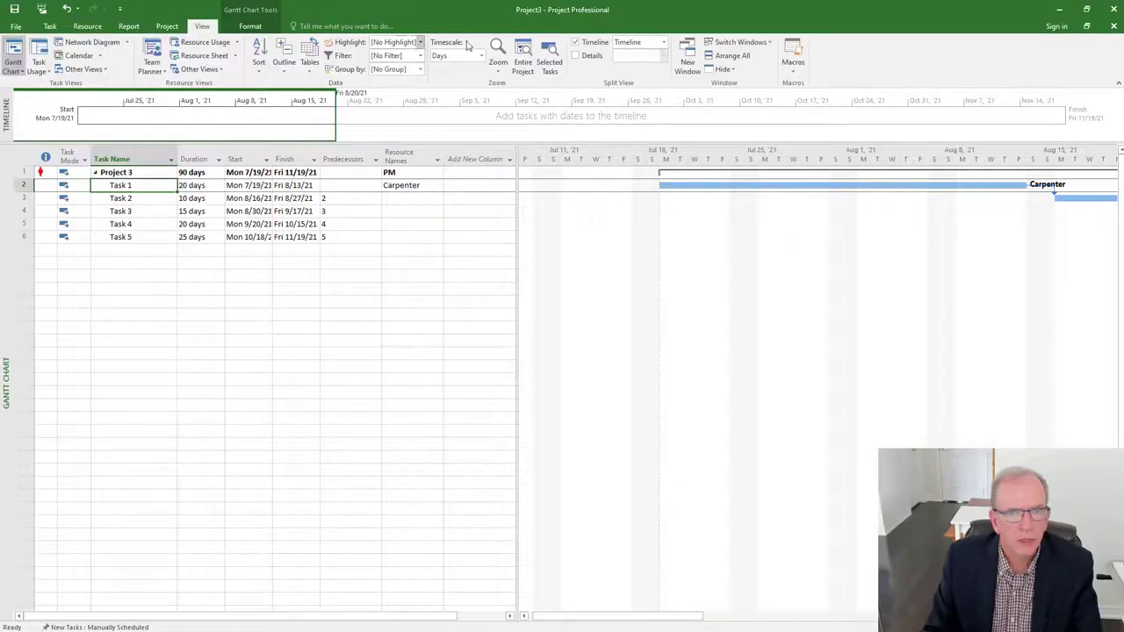
pyautogui.click(736, 42)
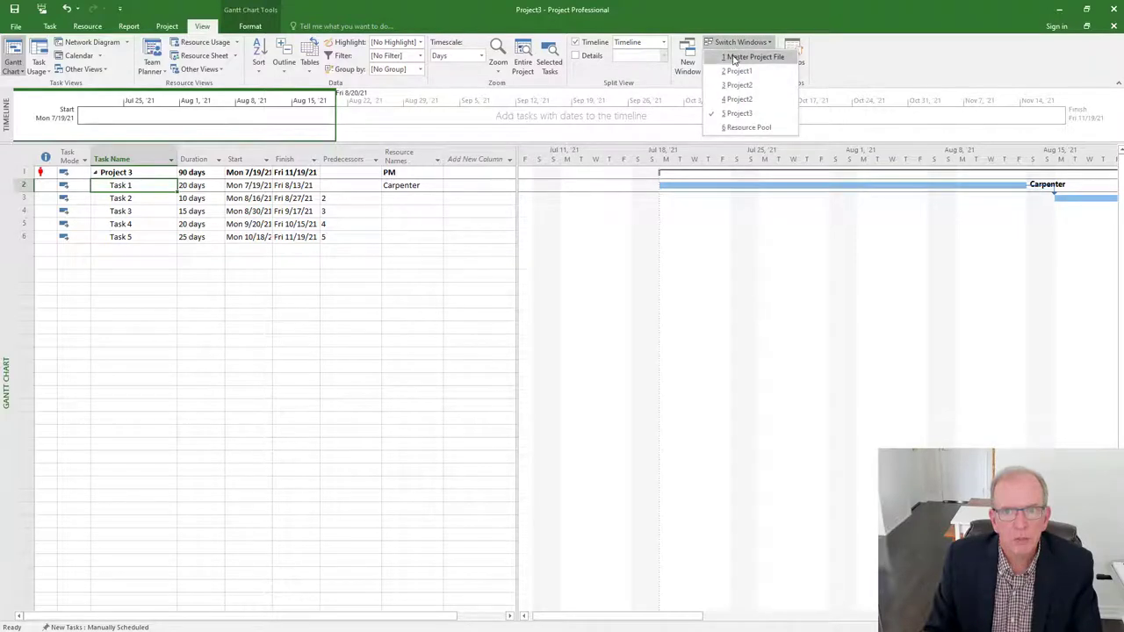
pyautogui.click(735, 57)
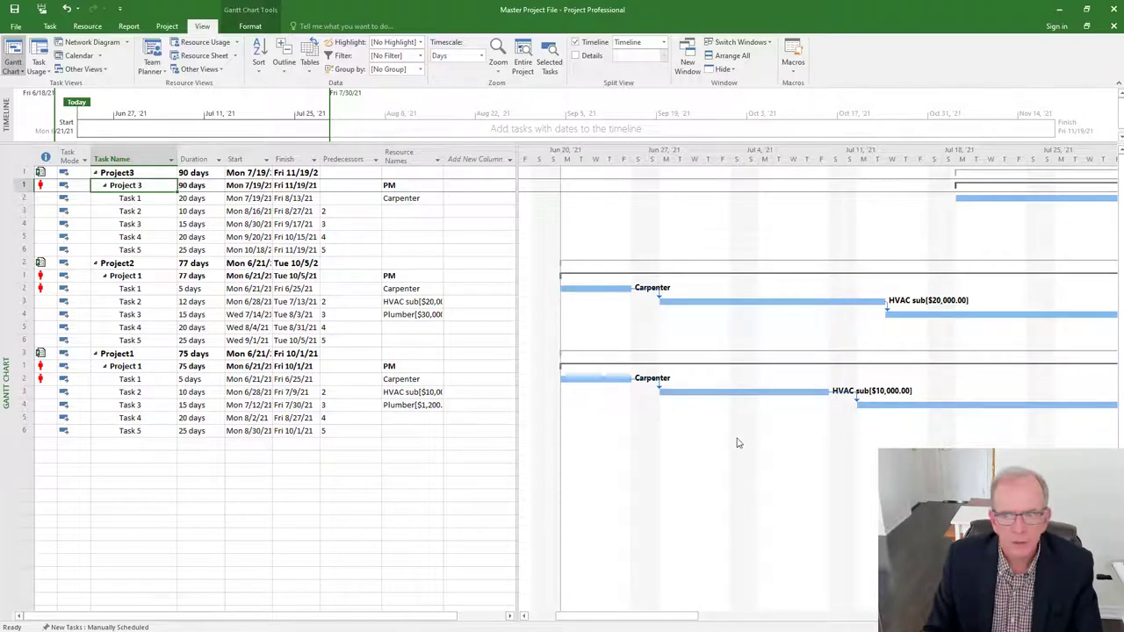
pyautogui.moveTo(601, 620); pyautogui.dragTo(700, 612)
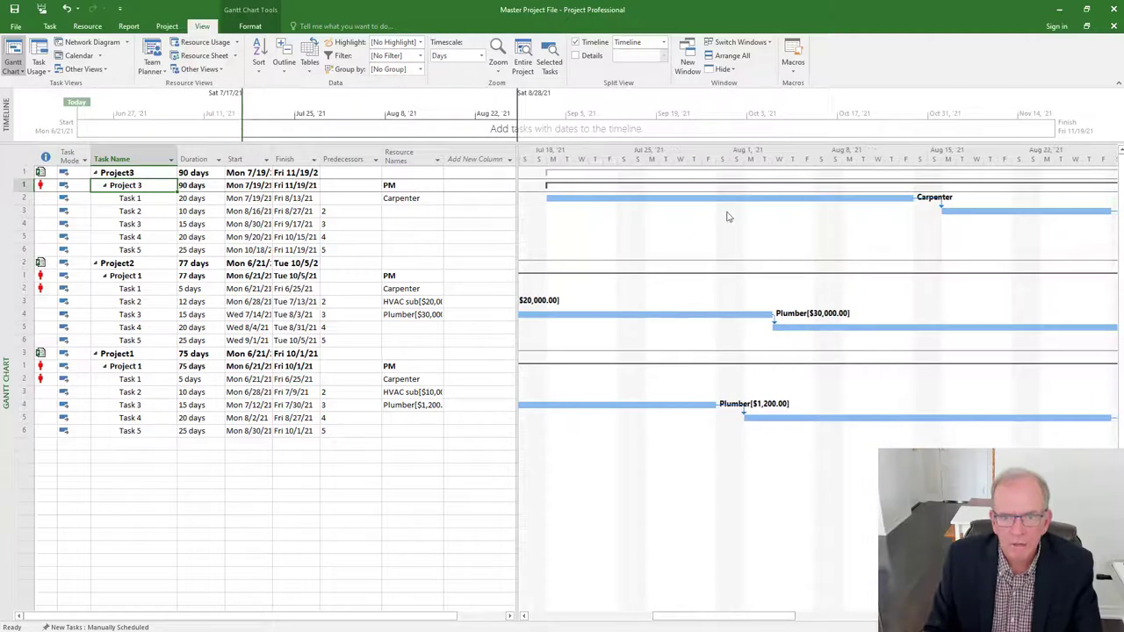
pyautogui.moveTo(722, 614)
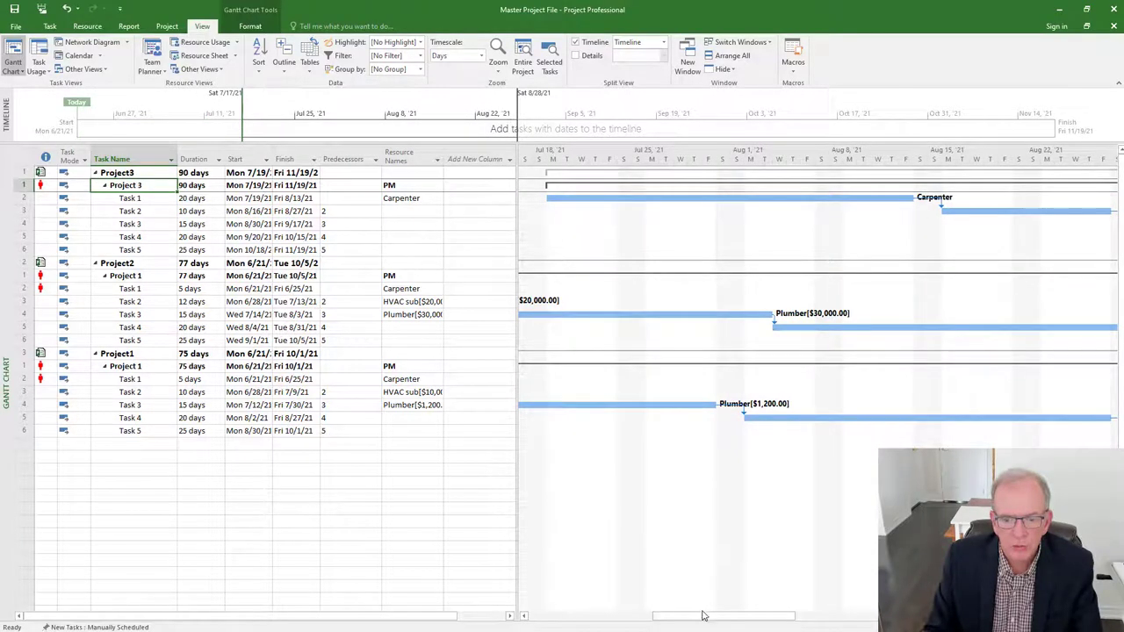
pyautogui.moveTo(704, 617); pyautogui.dragTo(587, 620)
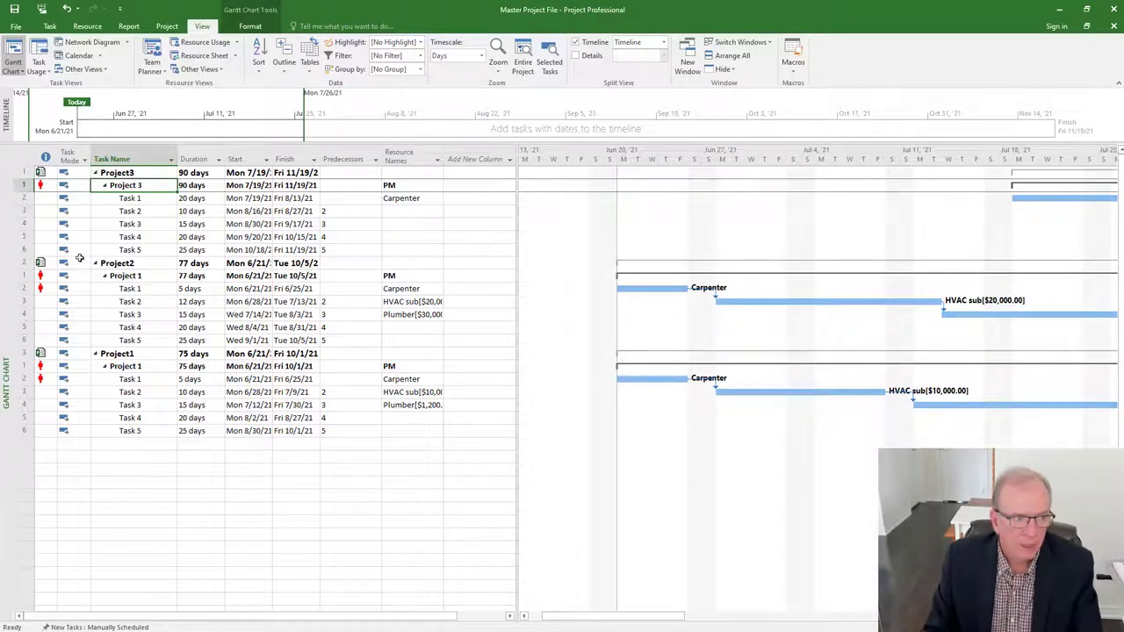
# Step: In the master project's Resource Sheet, raise the Carpenter's maximum units to 200%
pyautogui.rightClick(4, 313)
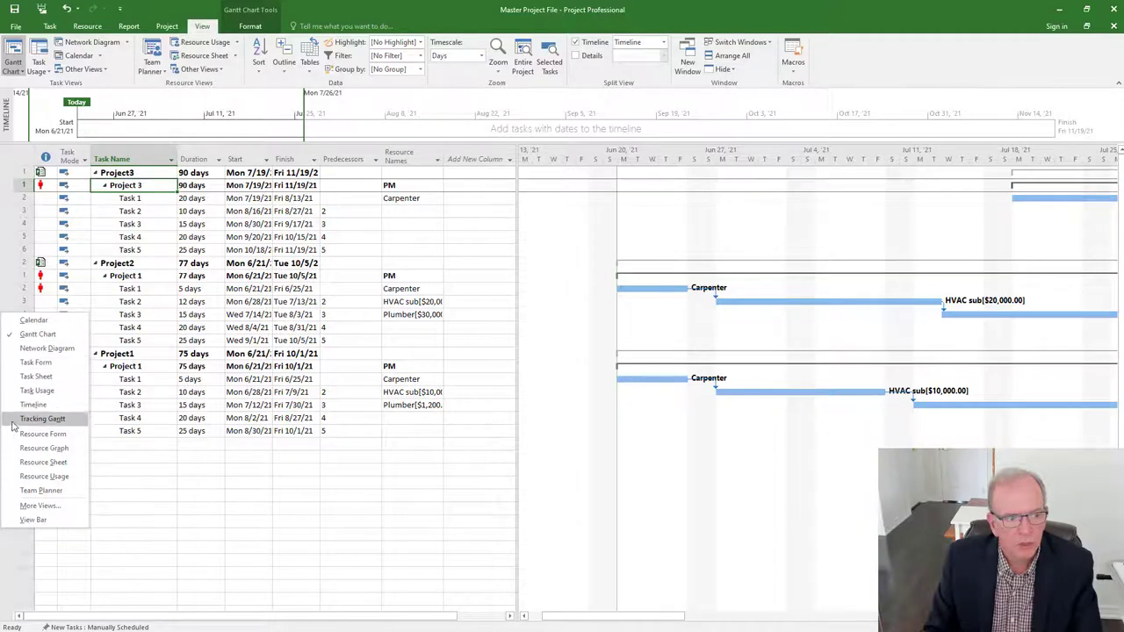
pyautogui.click(42, 462)
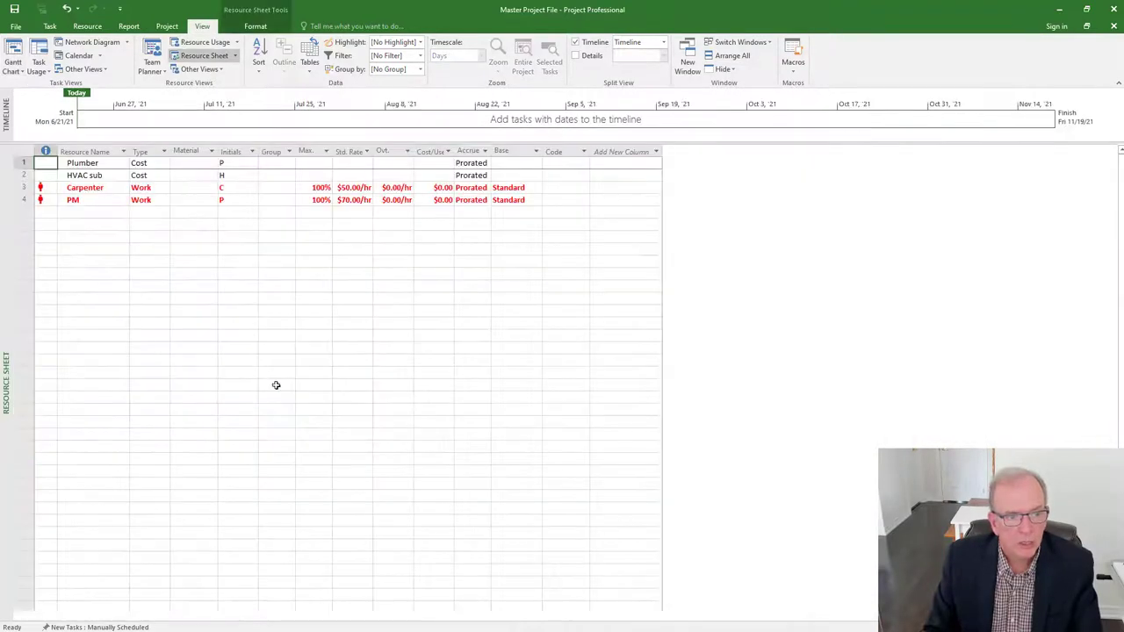
pyautogui.click(330, 188)
pyautogui.click(328, 186)
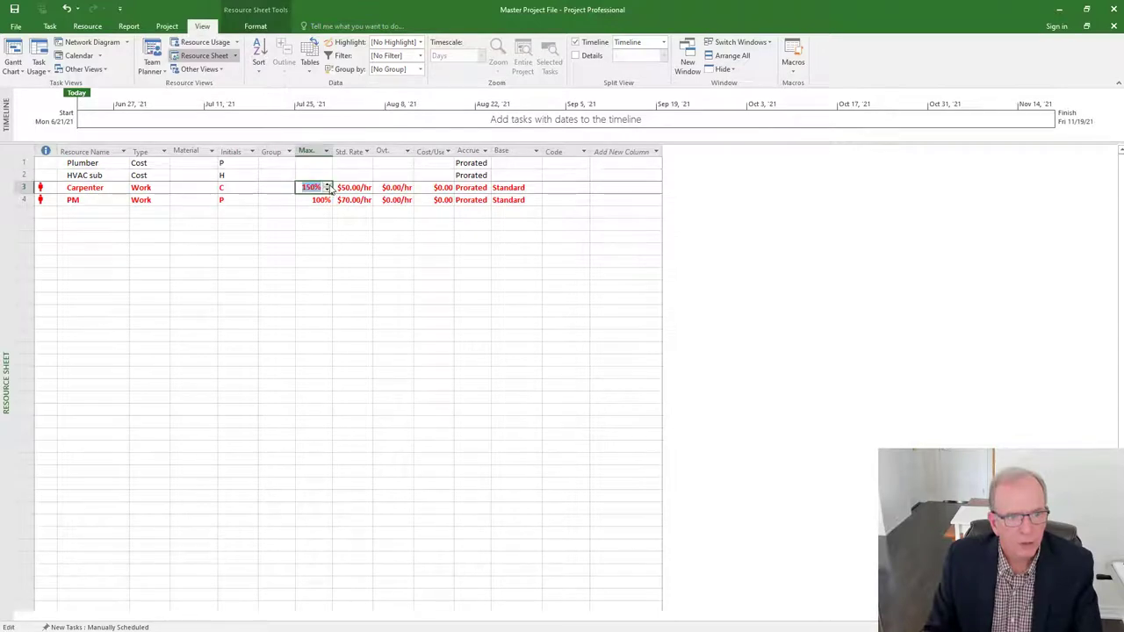
pyautogui.click(327, 185)
pyautogui.click(310, 234)
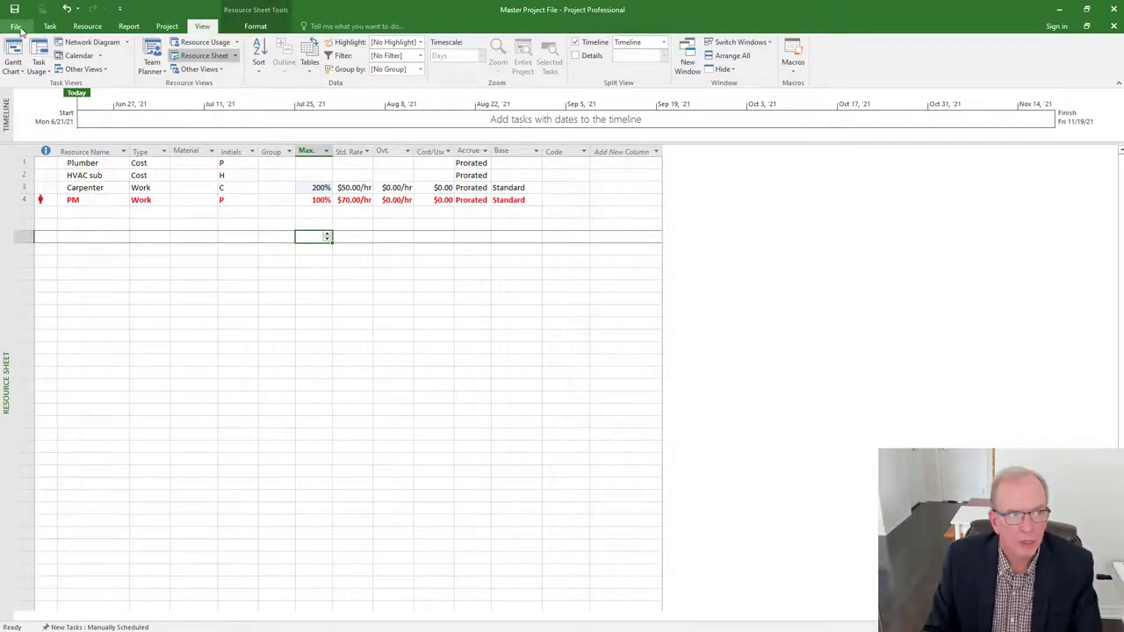
# Step: Return to the Gantt Chart view and check the PM assignment on each of the three subprojects' summary tasks
pyautogui.rightClick(4, 257)
pyautogui.click(12, 282)
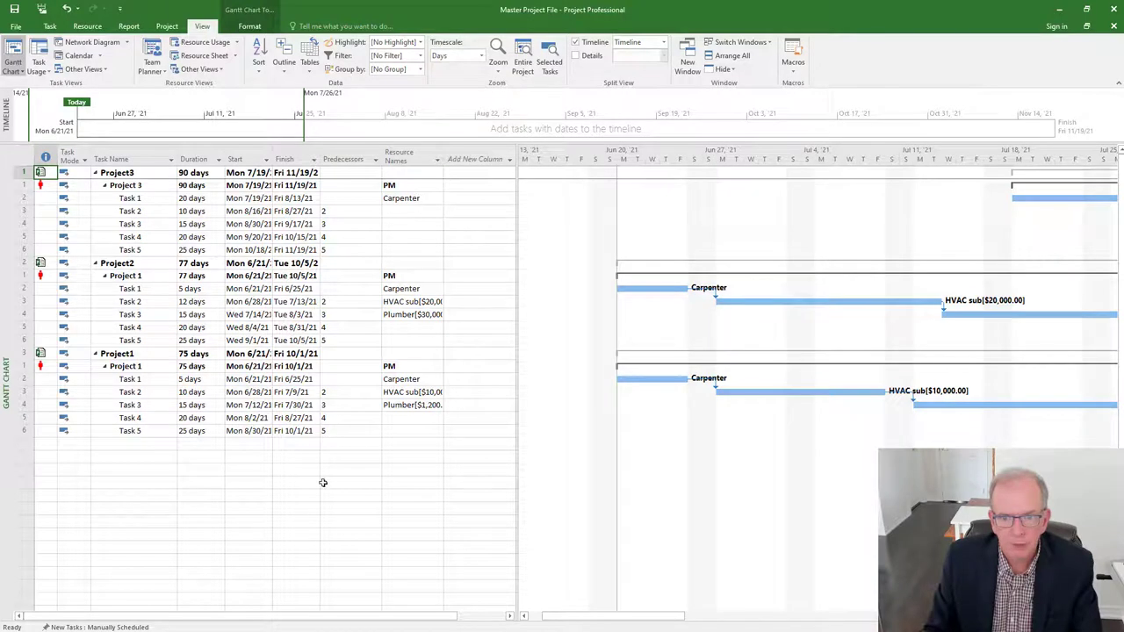
pyautogui.click(398, 367)
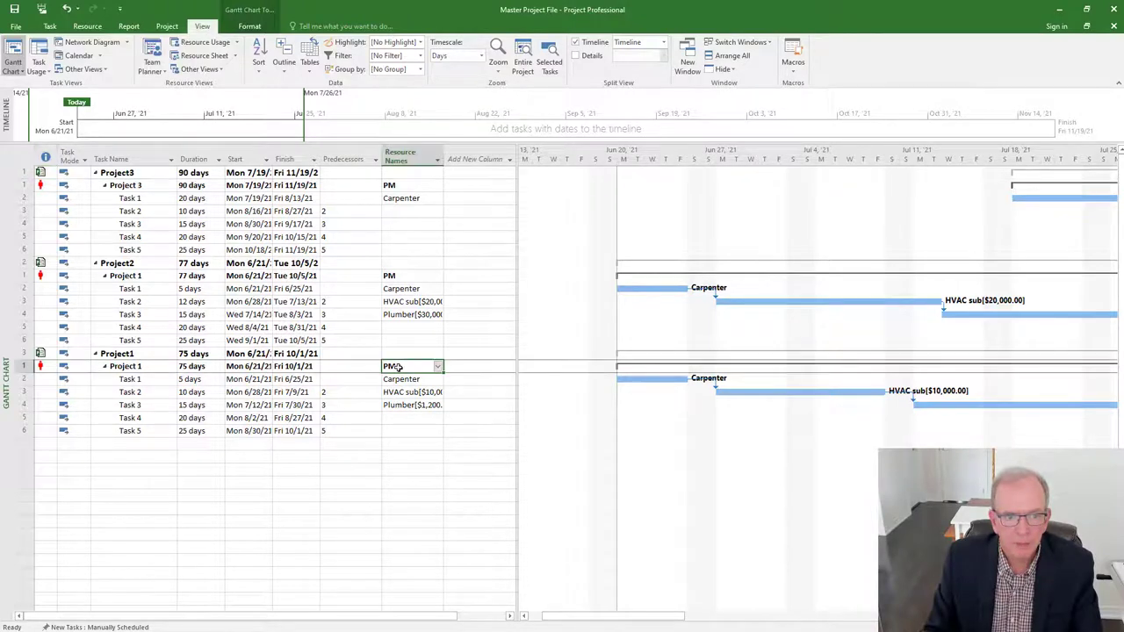
pyautogui.click(409, 275)
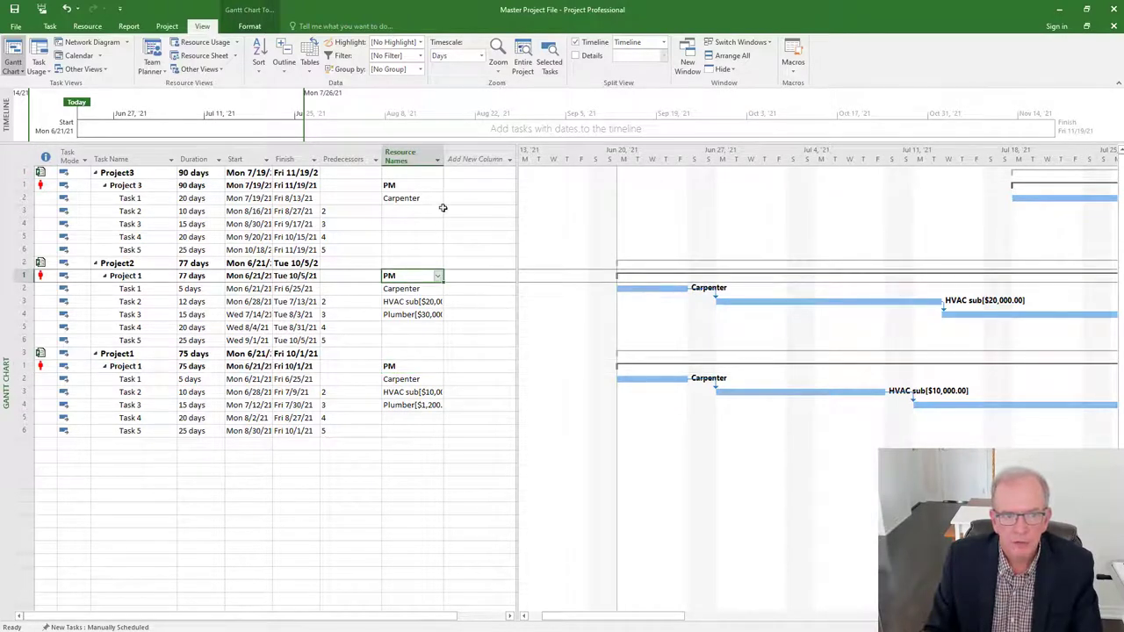
pyautogui.click(414, 184)
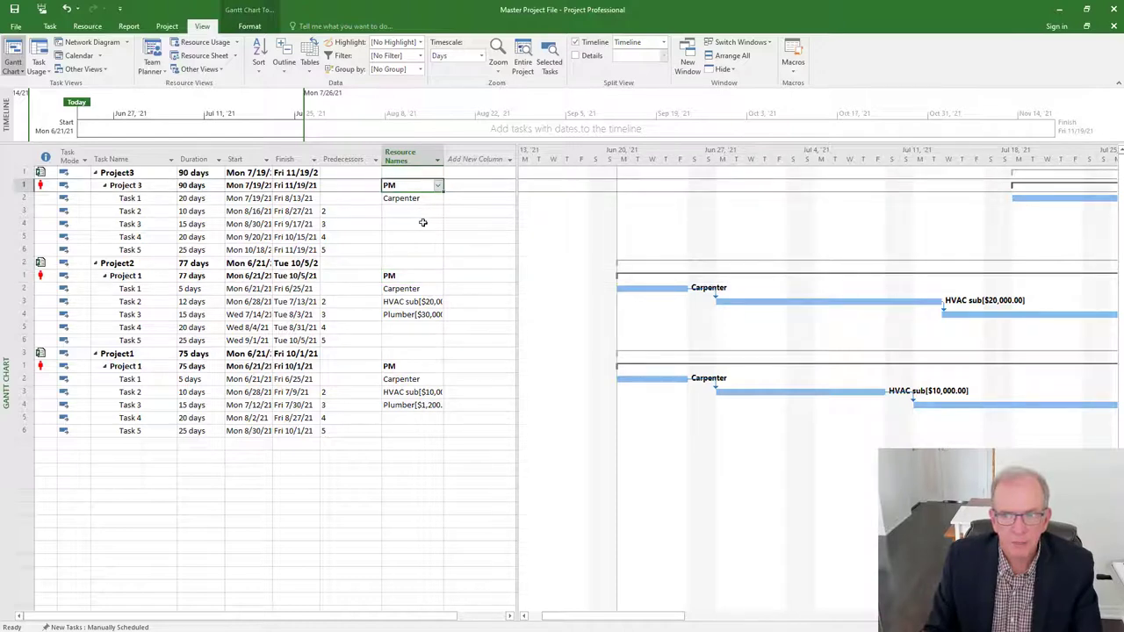